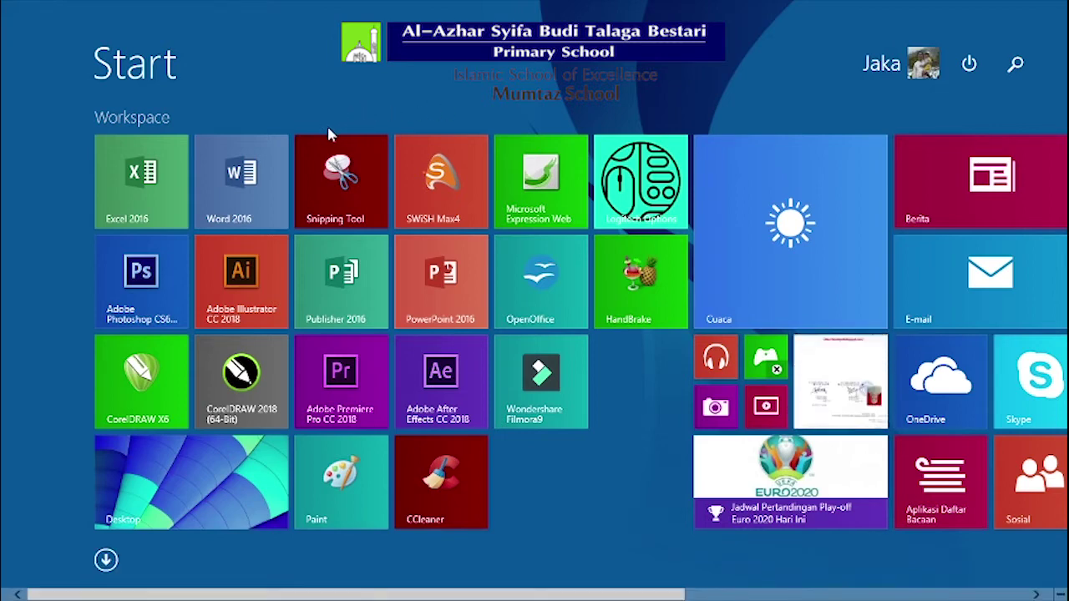
# Step: Create a blank Excel workbook and enter the title Tabel Penjualan Sepeda Toko "GOWES" in cell B3
pyautogui.click(148, 198)
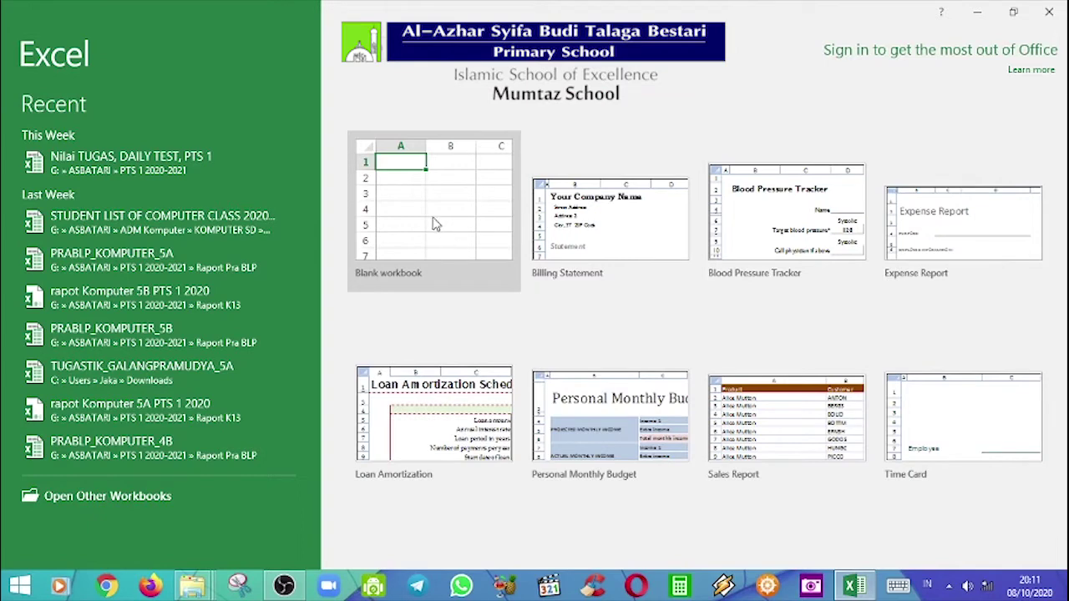
pyautogui.click(423, 208)
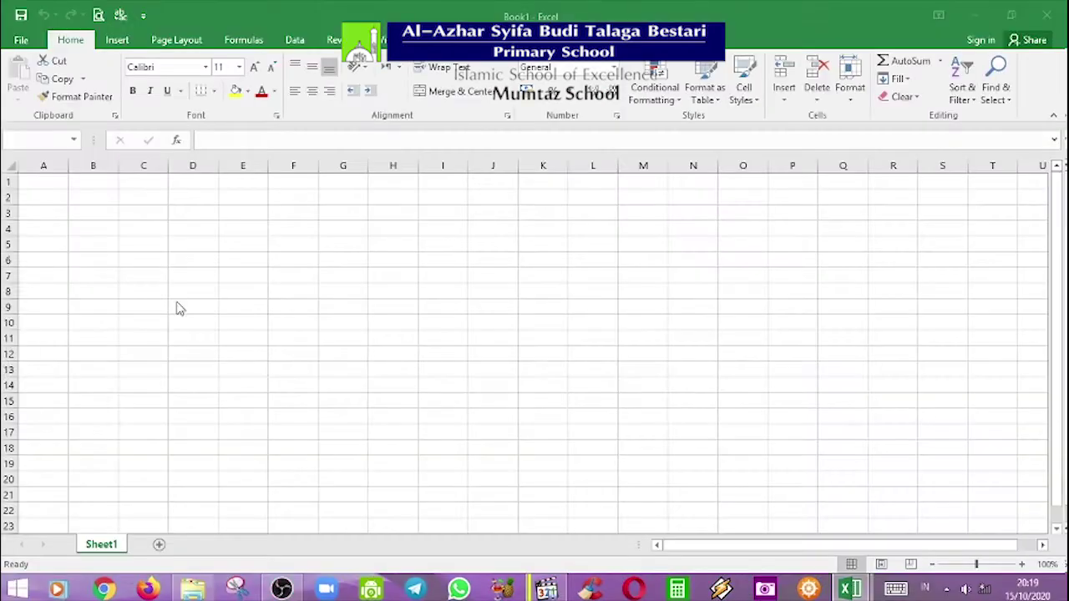
pyautogui.click(100, 215)
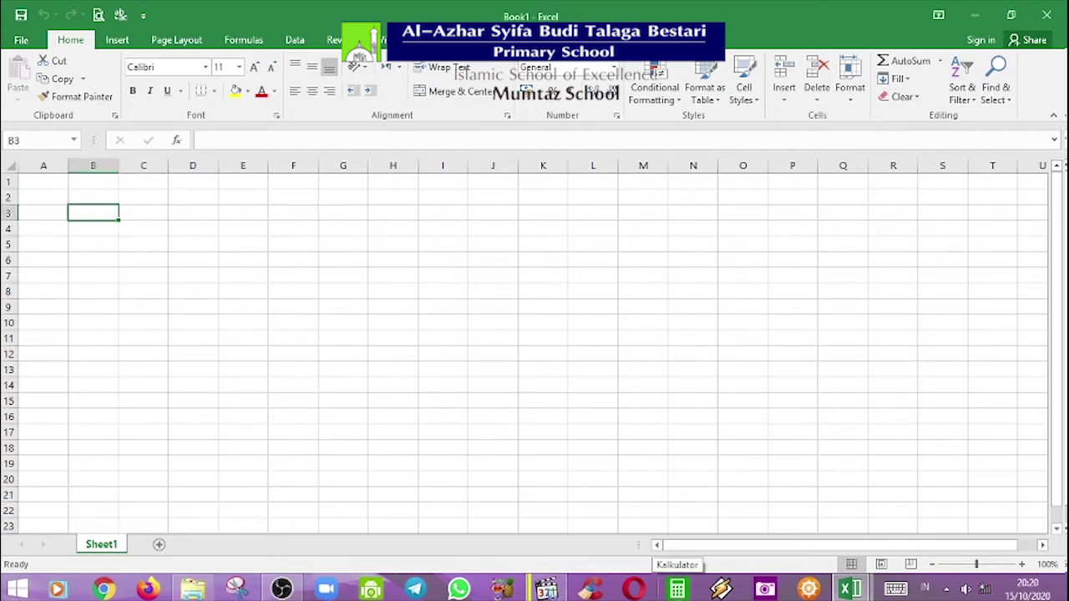
pyautogui.write('Tabel Penjualan')
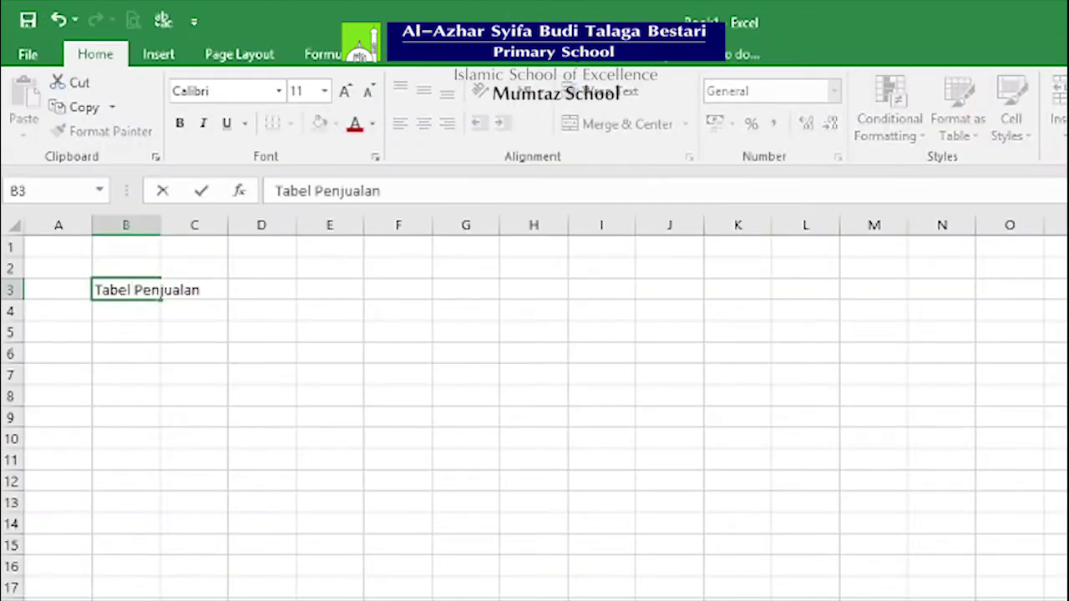
pyautogui.write(' Sepeda Toko "GOWES"')
pyautogui.press('Return')
# Step: Enter the column headings No., Merk Sepeda and Bulan in cells B5 to D5
pyautogui.press('Return')
pyautogui.write('No.')
pyautogui.press('Tab')
pyautogui.write('M')
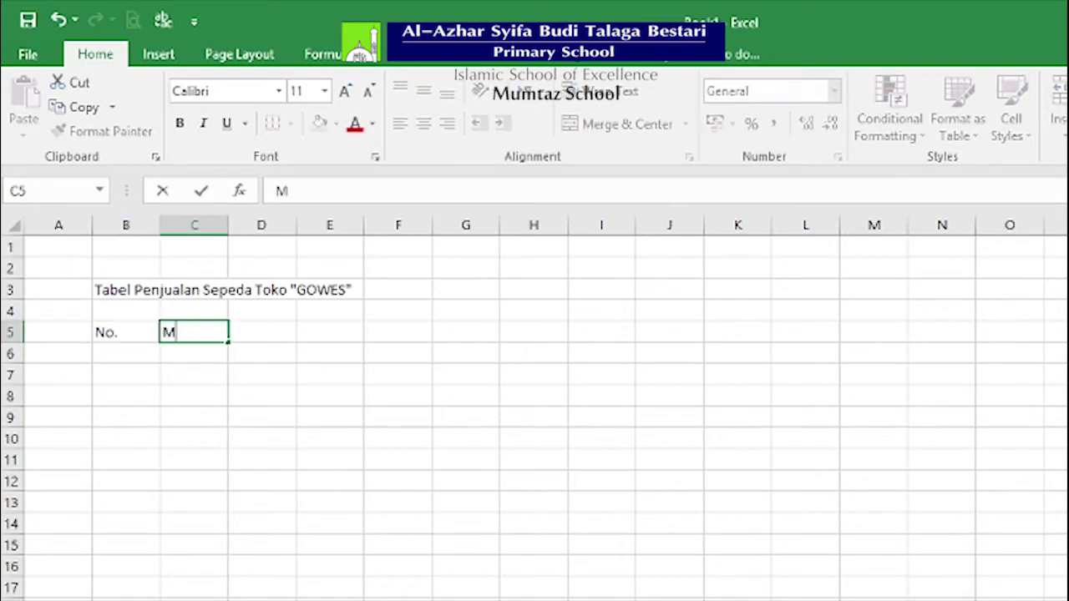
pyautogui.write('erk Sepeda')
pyautogui.press('Tab')
pyautogui.write('Bulan')
pyautogui.press('Return')
# Step: Enter 1 and Polygon in cells B7 and C7, then narrow column B and fit column C to its text
pyautogui.press('Return')
pyautogui.write('1')
pyautogui.press('Tab')
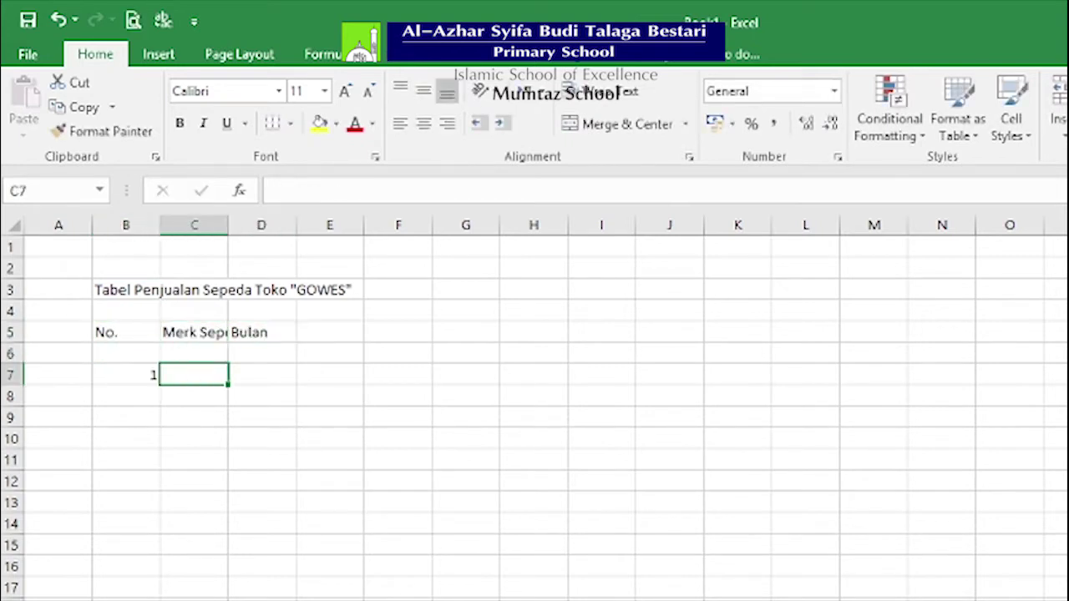
pyautogui.write('Polygon')
pyautogui.press('Tab')
pyautogui.moveTo(160, 224); pyautogui.dragTo(128, 225)
pyautogui.doubleClick(196, 225)
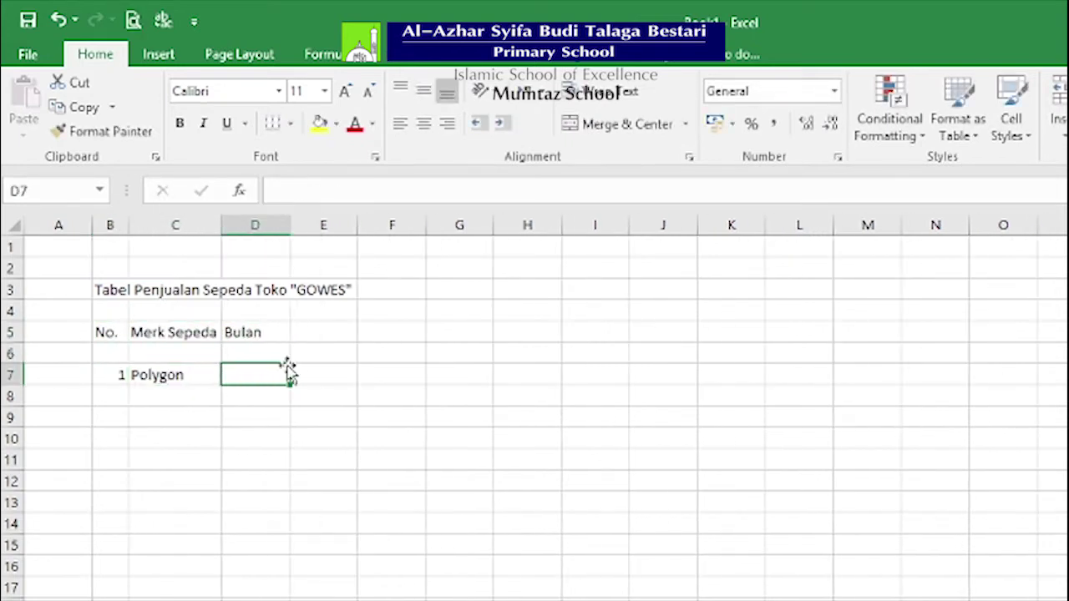
pyautogui.press('Up')
pyautogui.write('Januari')
pyautogui.press('Tab')
pyautogui.write('Feb')
pyautogui.hotkey('shift', 'Tab')
# Step: Enter the month subheadings September and Oktober in D6 and E6, and fit column D to its text
pyautogui.write('September')
pyautogui.press('Tab')
pyautogui.write('Oktober')
pyautogui.press('Tab')
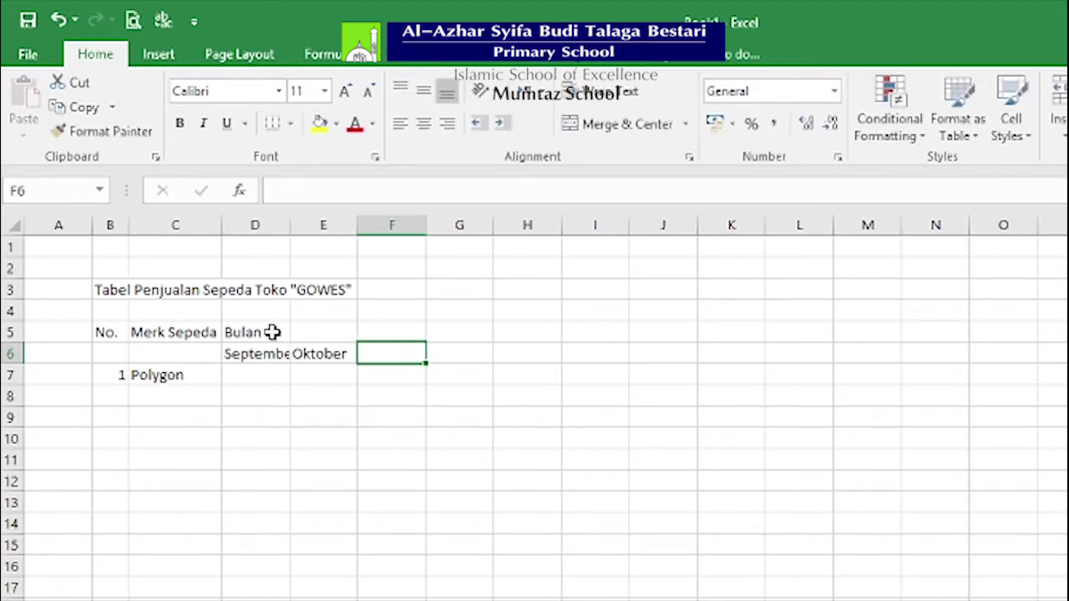
pyautogui.doubleClick(290, 225)
# Step: Add the subtitle Bulan September-Oktober Tahun 2020 in cell B4, directly under the table title
pyautogui.press('Down')
pyautogui.press('Down')
pyautogui.press('Left')
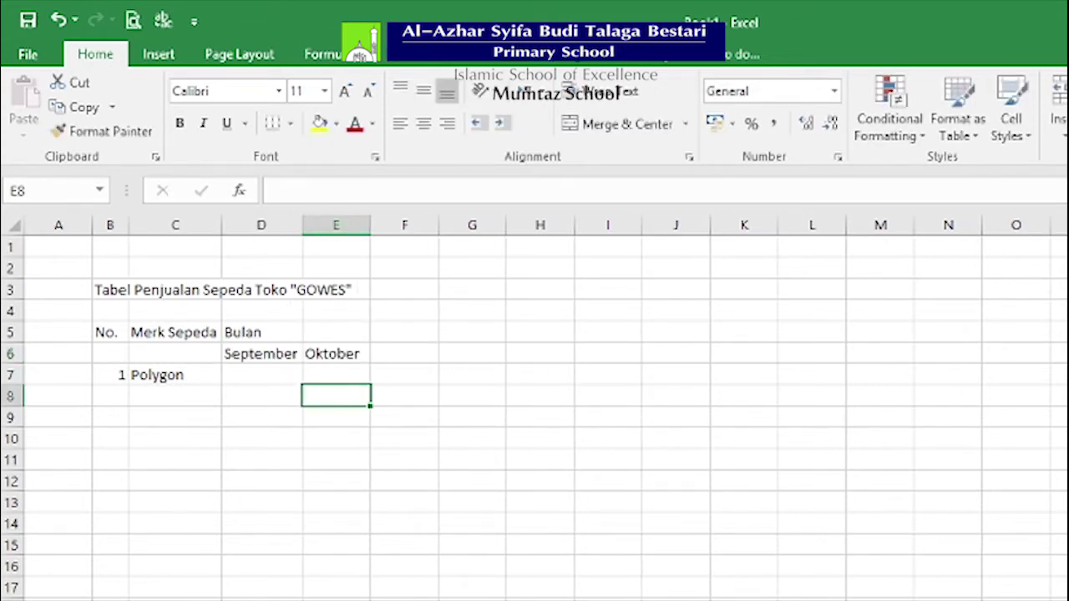
pyautogui.click(110, 311)
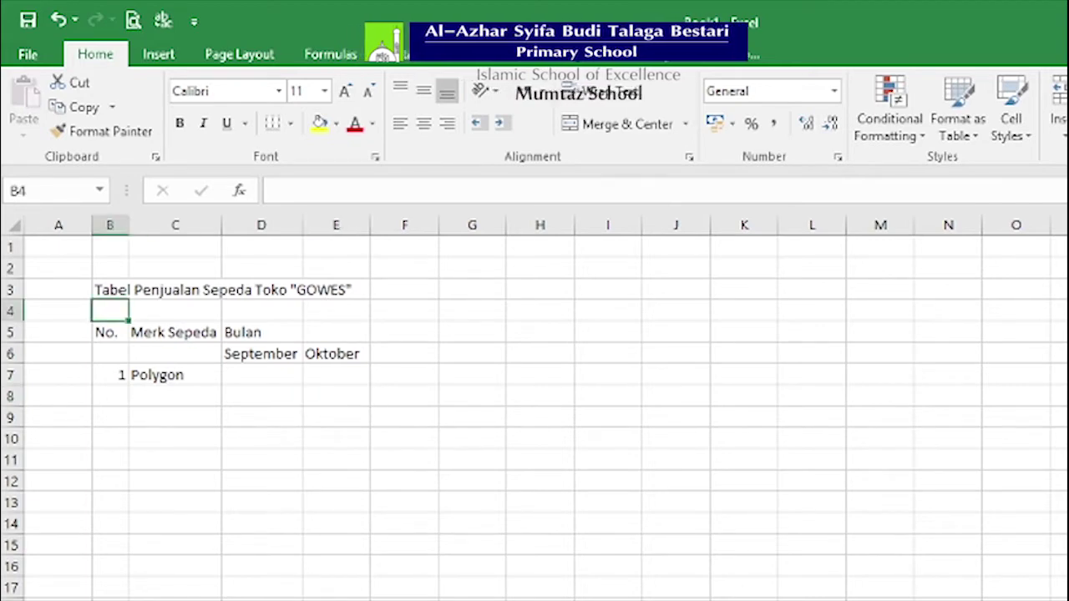
pyautogui.write('Bulan September-Oktober Tahun 2020')
# Step: Enter 2 in cell B8 and extend the number series from B7:B8 down to 8 in B14
pyautogui.click(109, 395)
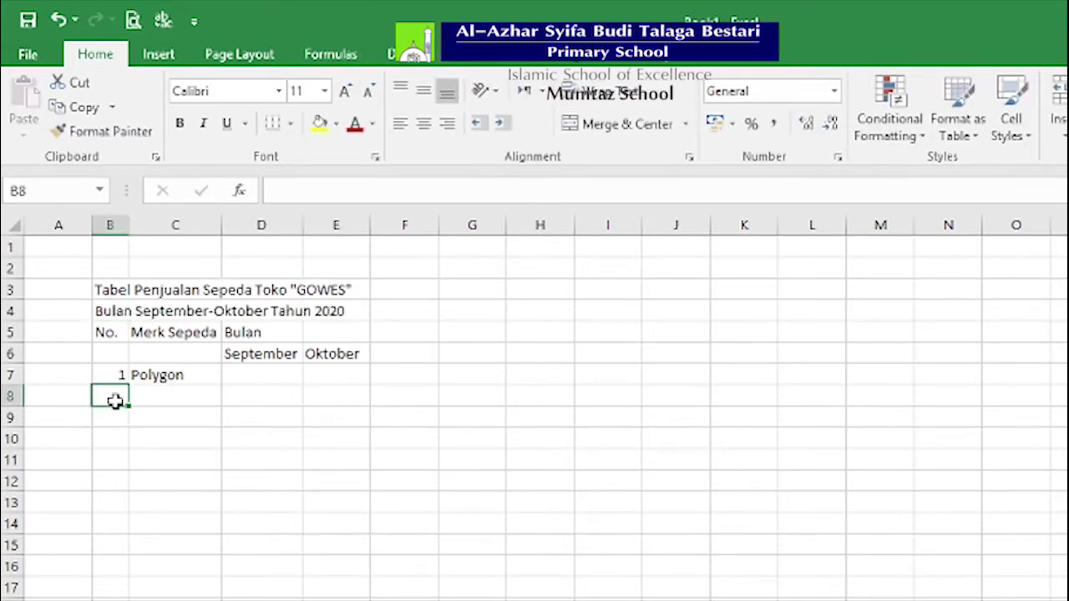
pyautogui.write('2')
pyautogui.click(124, 436)
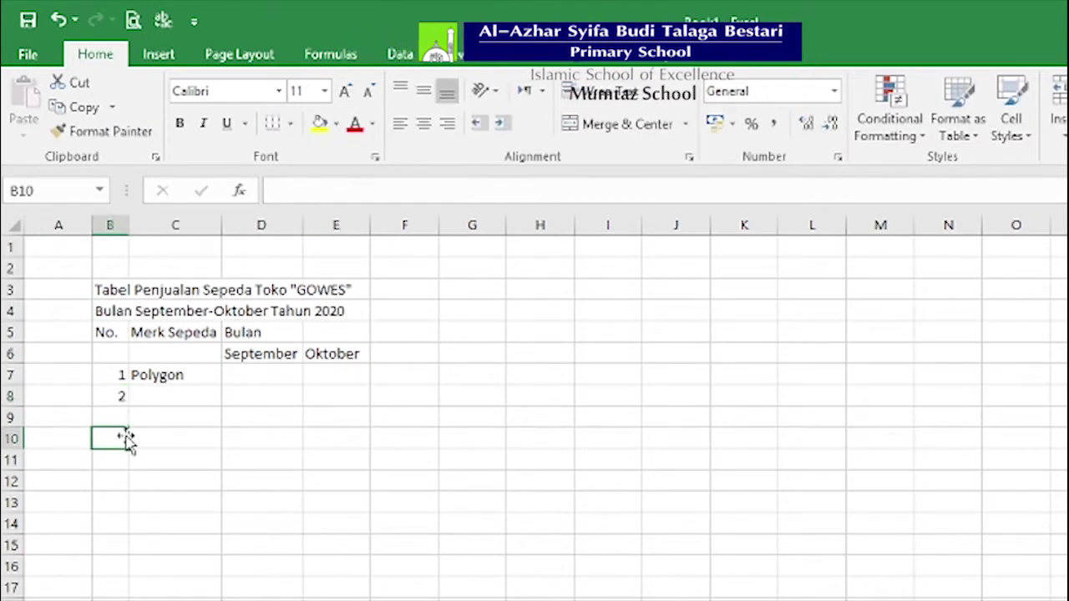
pyautogui.click(114, 376)
pyautogui.moveTo(115, 375); pyautogui.dragTo(112, 391)
pyautogui.click(115, 395)
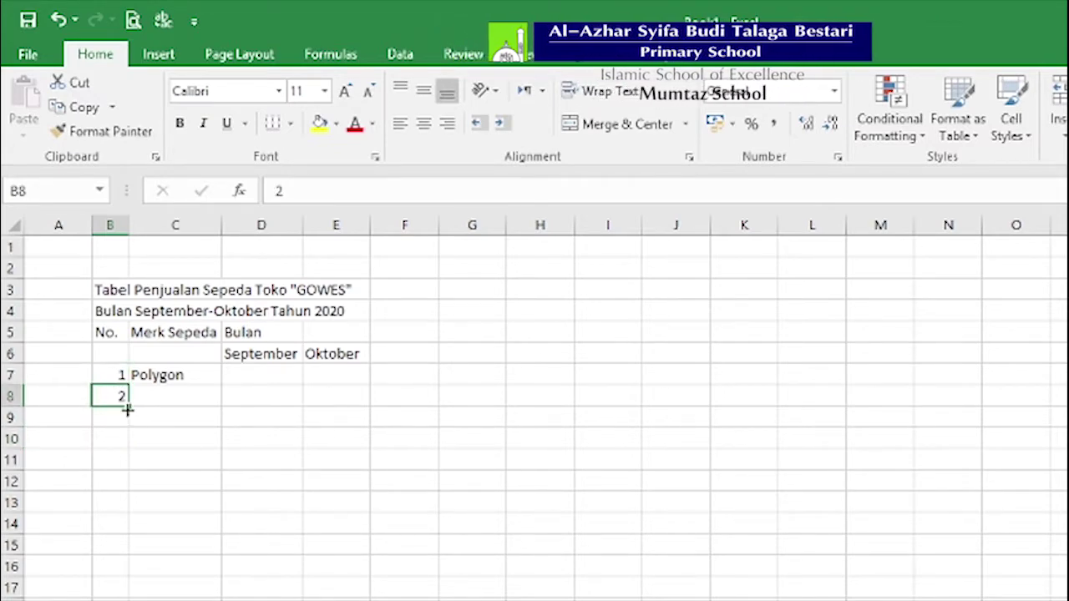
pyautogui.click(107, 375)
pyautogui.moveTo(107, 375); pyautogui.dragTo(125, 526)
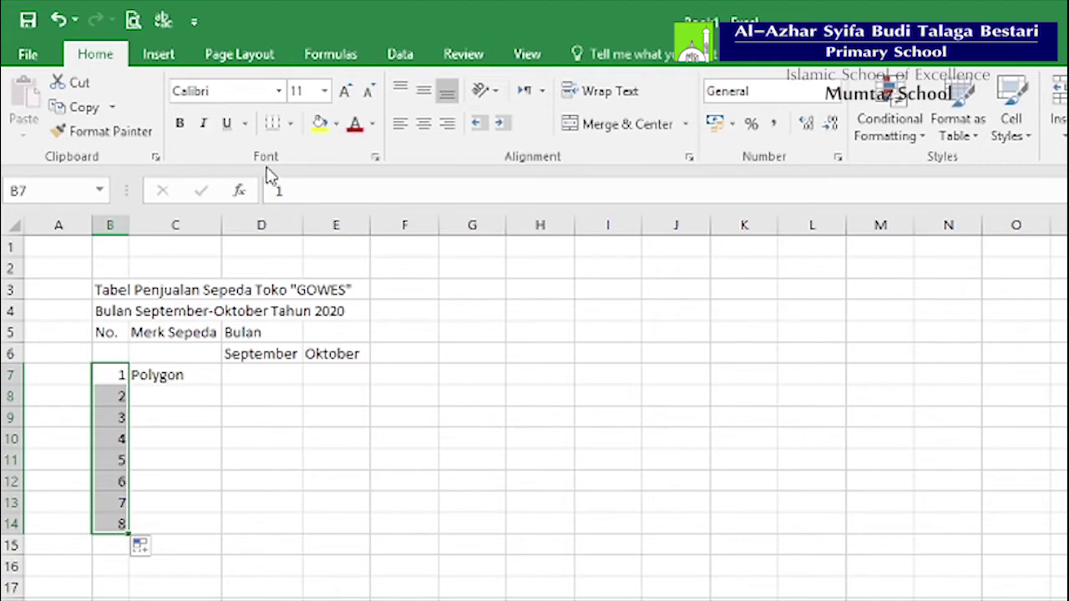
# Step: Center the row numbers 1 to 8 both vertically and horizontally in their cells
pyautogui.click(423, 90)
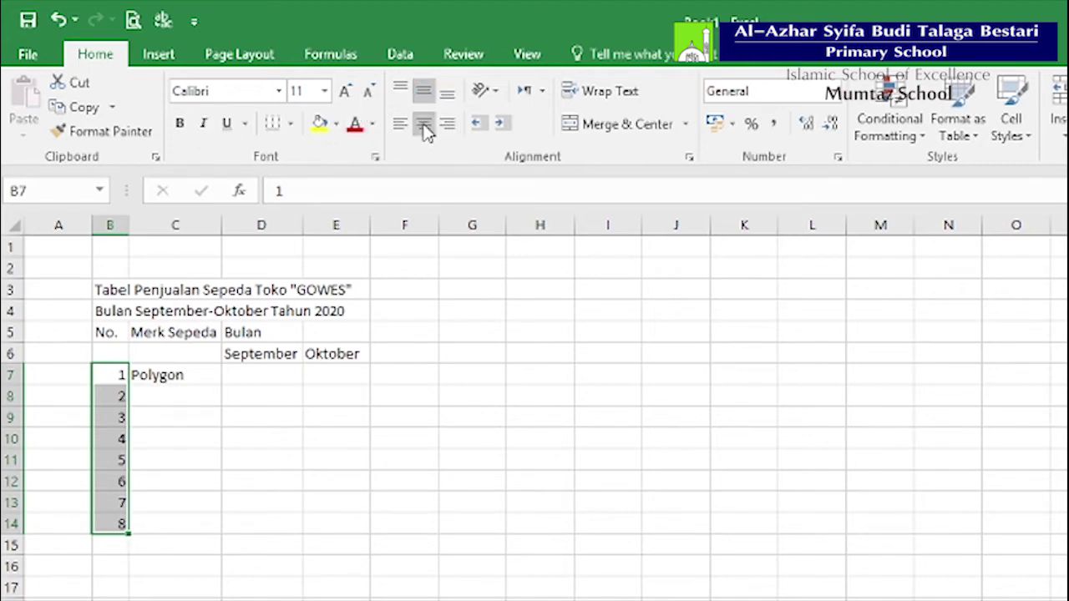
pyautogui.click(424, 123)
pyautogui.click(209, 419)
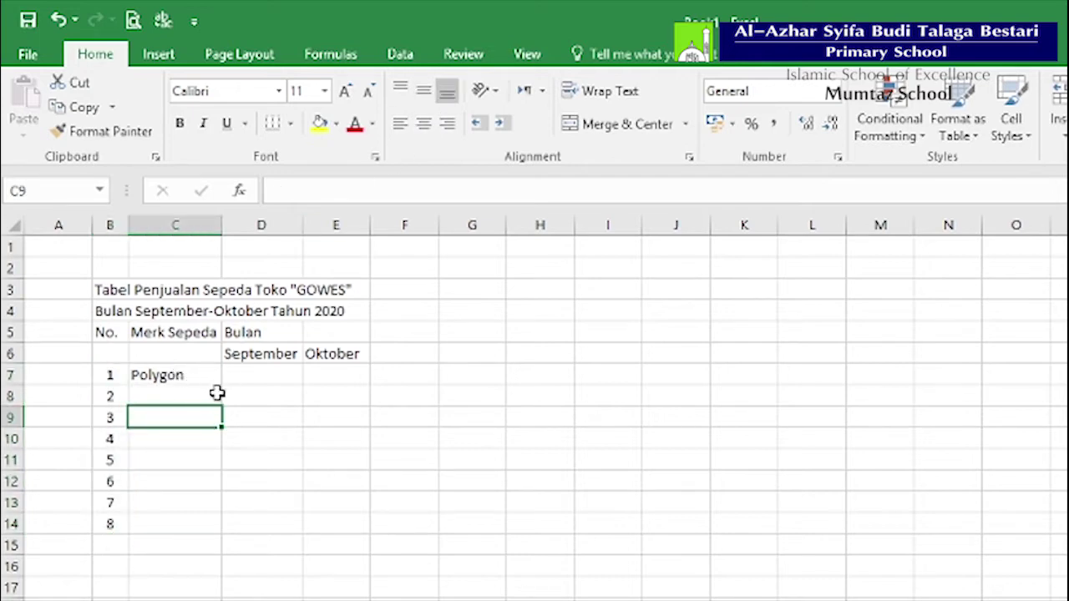
# Step: Merge and center the Bulan heading across D5:E5, above the September and Oktober subheadings
pyautogui.click(273, 336)
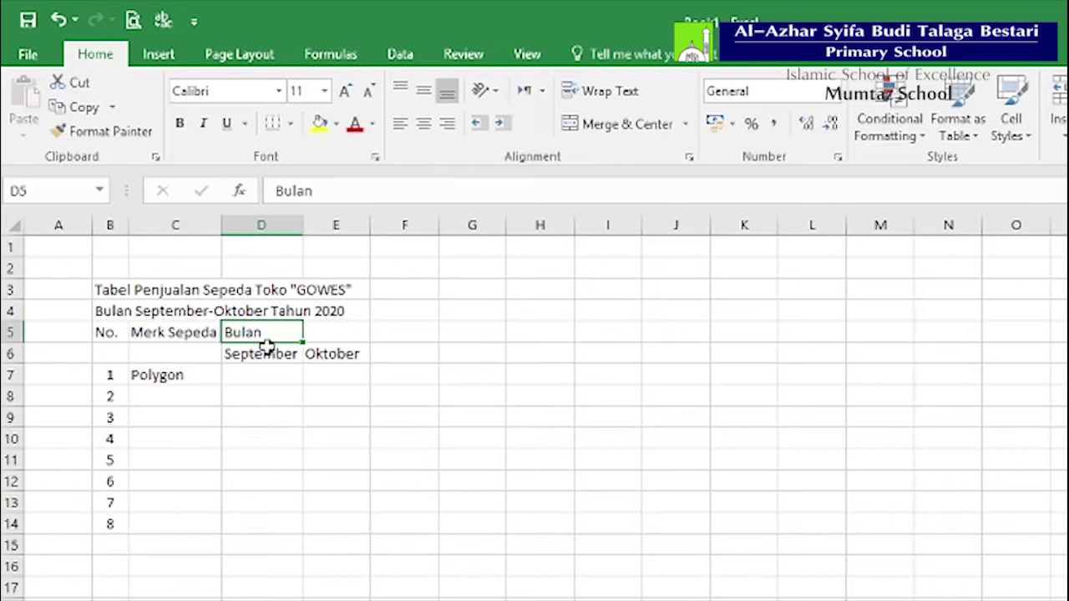
pyautogui.moveTo(267, 331); pyautogui.dragTo(334, 333)
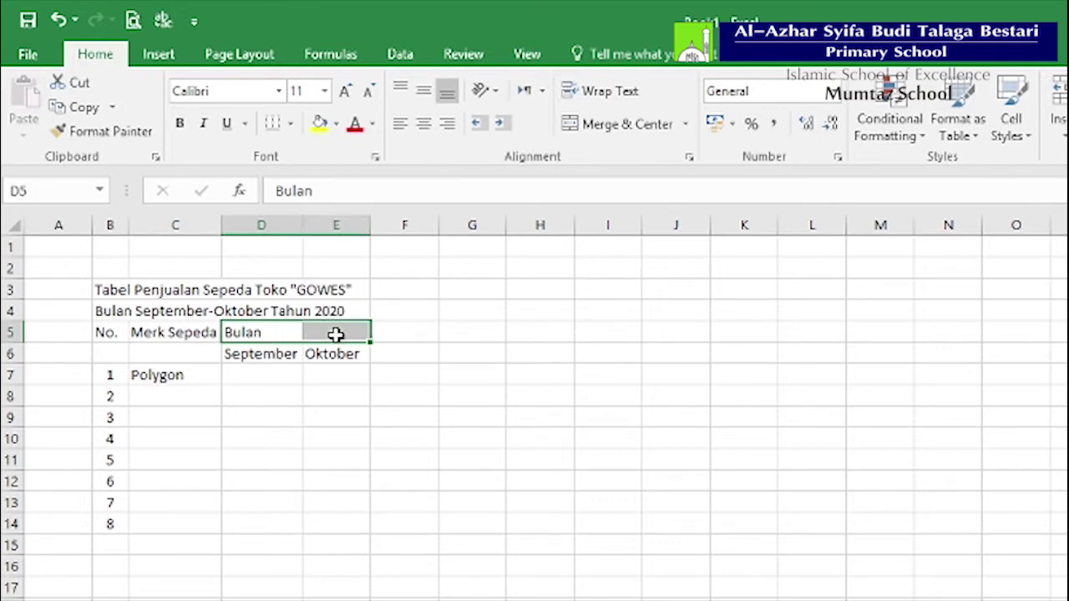
pyautogui.click(253, 332)
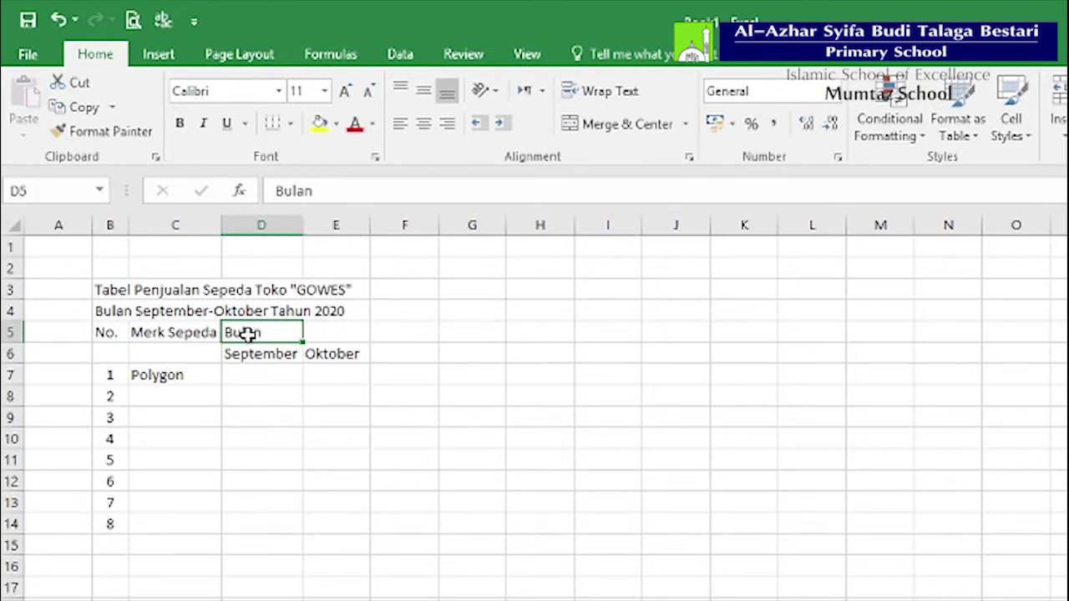
pyautogui.moveTo(283, 334); pyautogui.dragTo(339, 331)
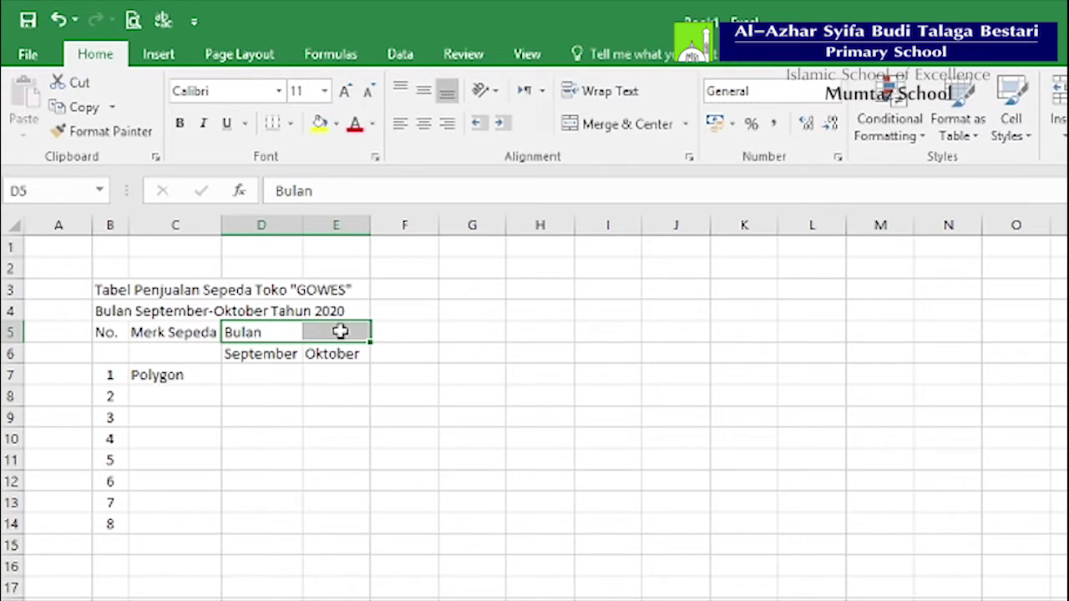
pyautogui.click(614, 125)
pyautogui.click(335, 436)
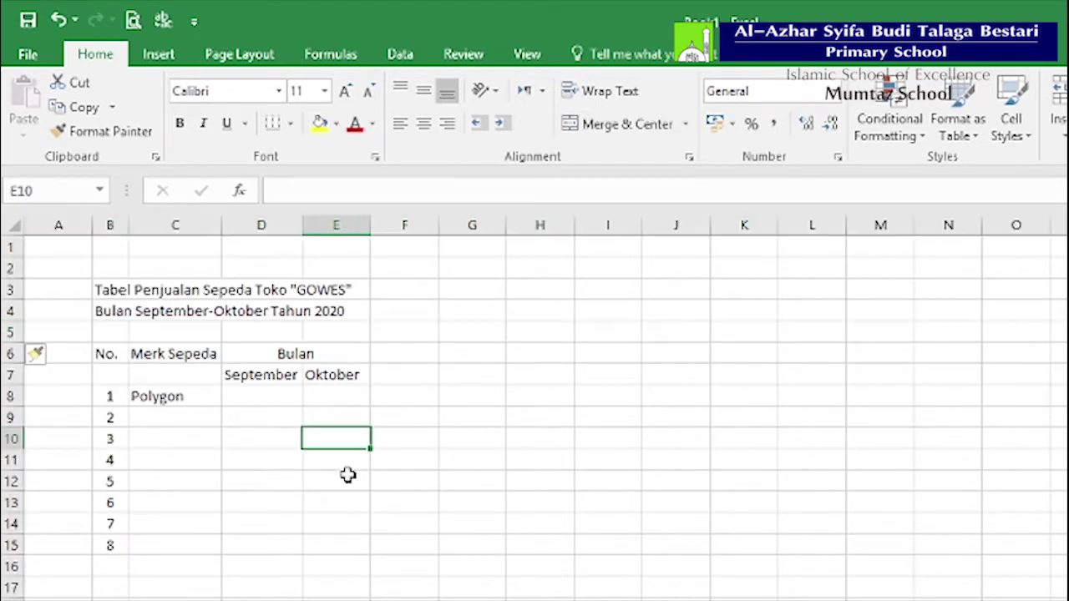
# Step: Enter the bicycle brands Giant, Kona, Cannondale and Schwinn in C9 to C12, beside numbers 2 to 5
pyautogui.click(174, 418)
pyautogui.write('Giant')
pyautogui.press('Return')
pyautogui.write('Kona')
pyautogui.press('Return')
pyautogui.write('Cannondale')
pyautogui.press('Return')
pyautogui.write('Schwinn ')
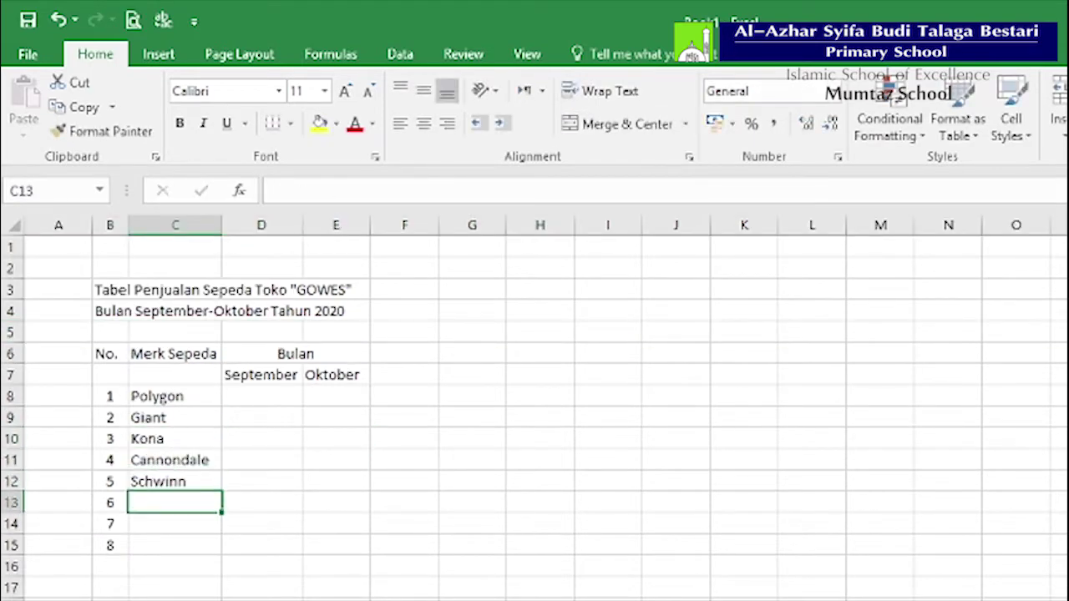
# Step: Complete the brand list with Specialized, Moongose and United in C13 to C15
pyautogui.write('Specialized')
pyautogui.press('Return')
pyautogui.write('Moongose')
pyautogui.press('Return')
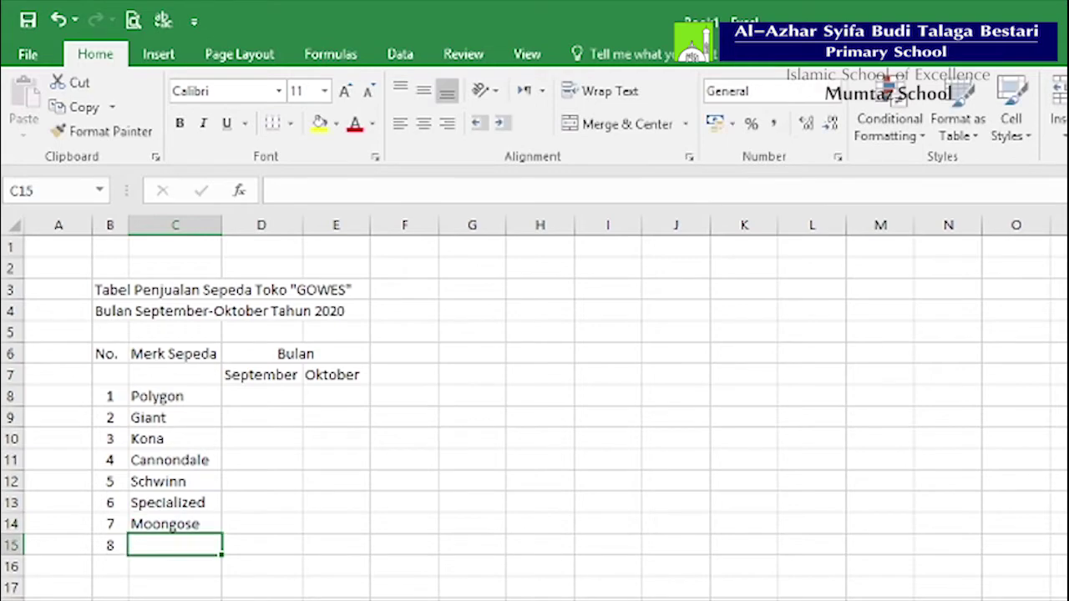
pyautogui.write('United')
pyautogui.press('Return')
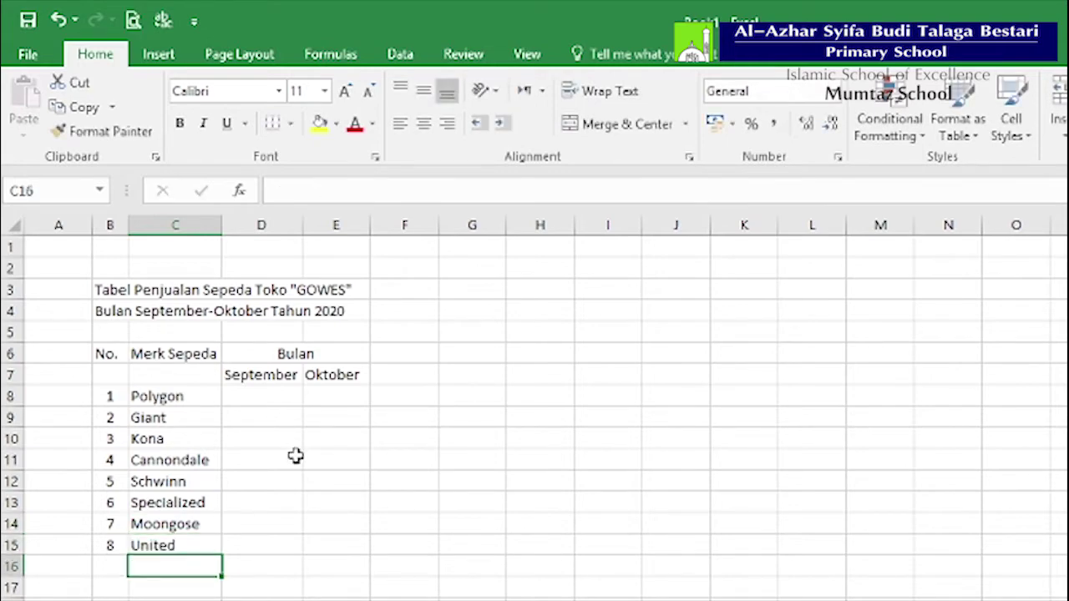
pyautogui.click(316, 457)
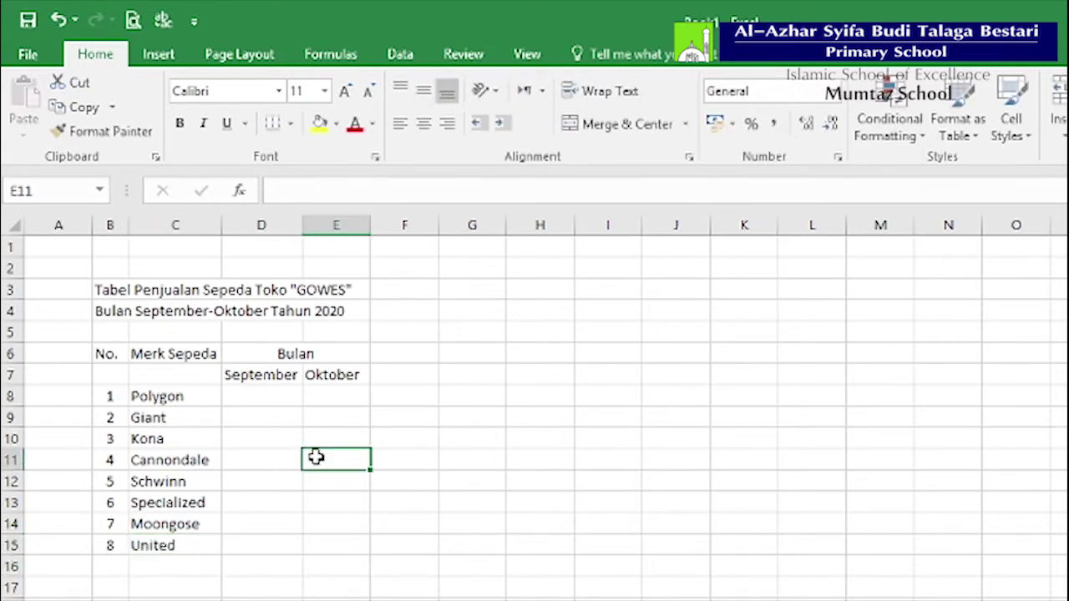
pyautogui.click(113, 353)
pyautogui.click(132, 398)
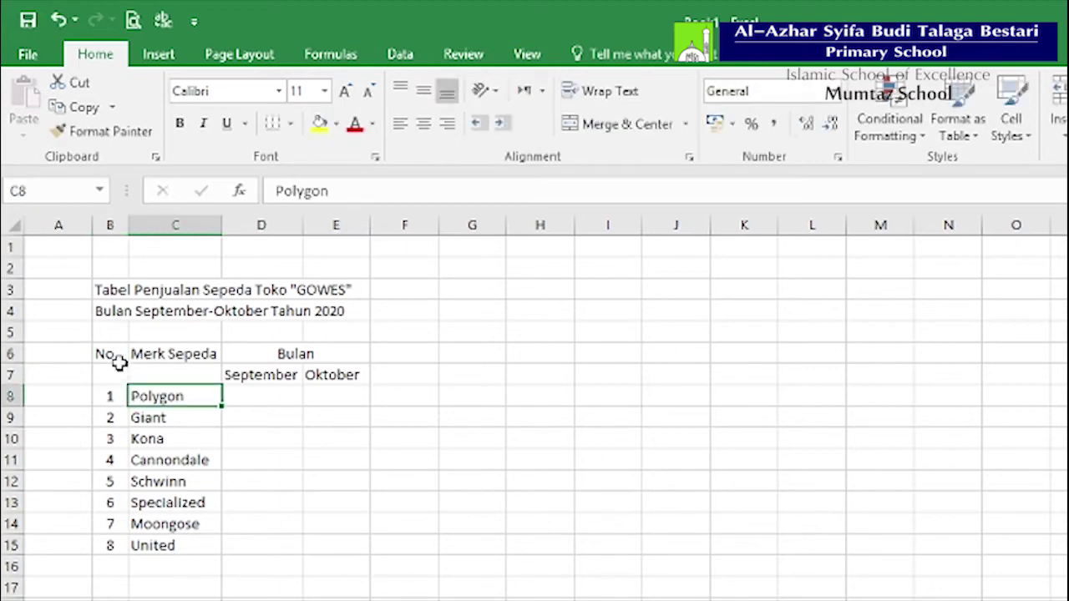
pyautogui.click(113, 353)
pyautogui.click(134, 396)
# Step: Merge and center the No. heading across B6:B7 and align it to the middle vertically
pyautogui.click(113, 353)
pyautogui.moveTo(109, 353); pyautogui.dragTo(107, 371)
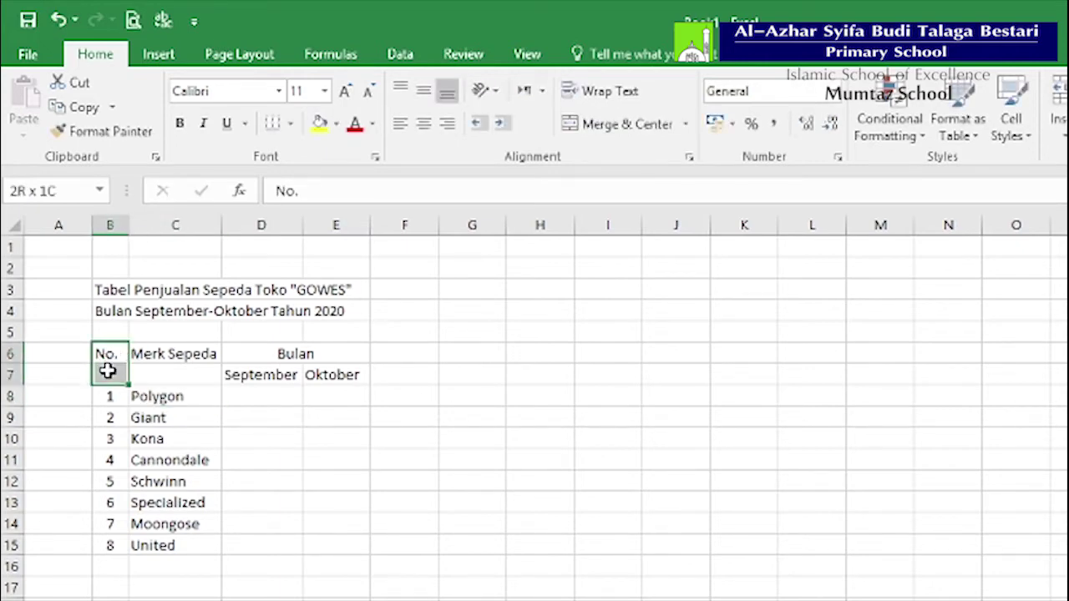
pyautogui.click(609, 125)
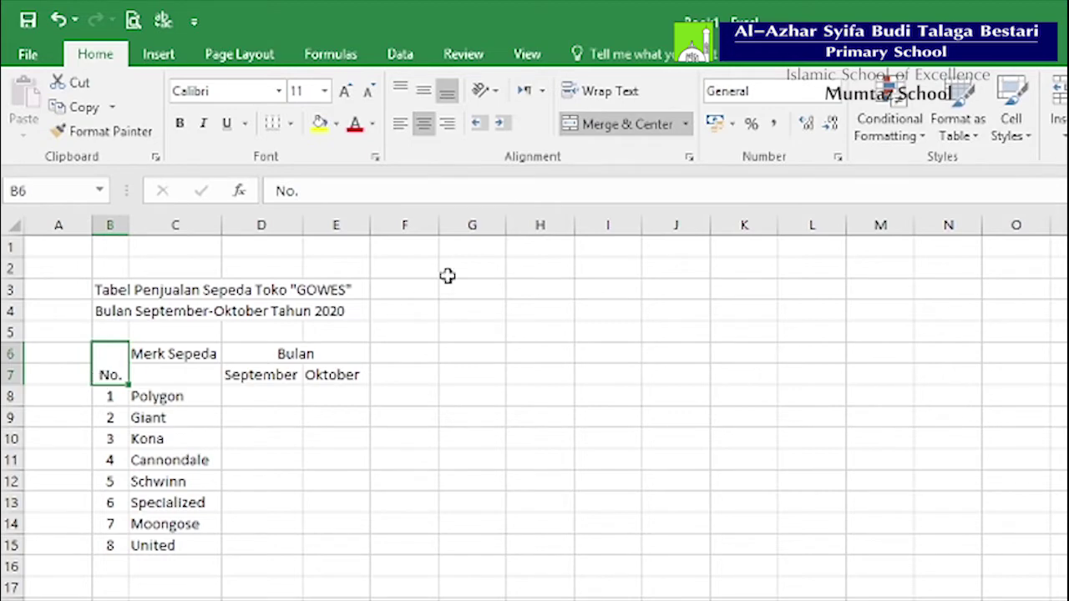
pyautogui.click(425, 94)
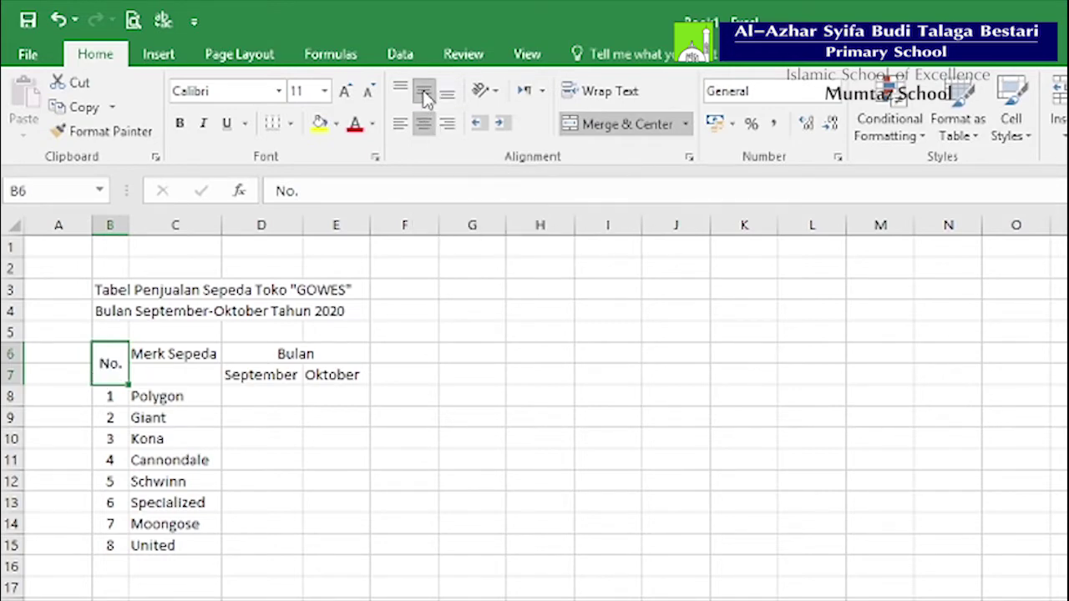
# Step: Merge and center the Merk Sepeda heading across C6:C7 and align it to the middle vertically
pyautogui.click(189, 356)
pyautogui.moveTo(190, 353); pyautogui.dragTo(186, 373)
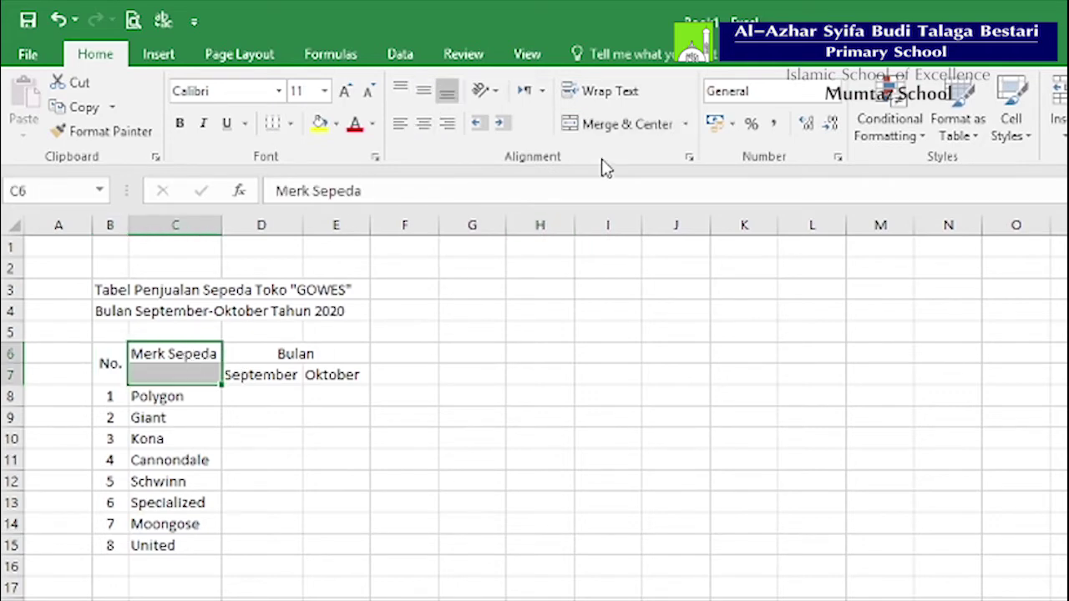
pyautogui.click(632, 126)
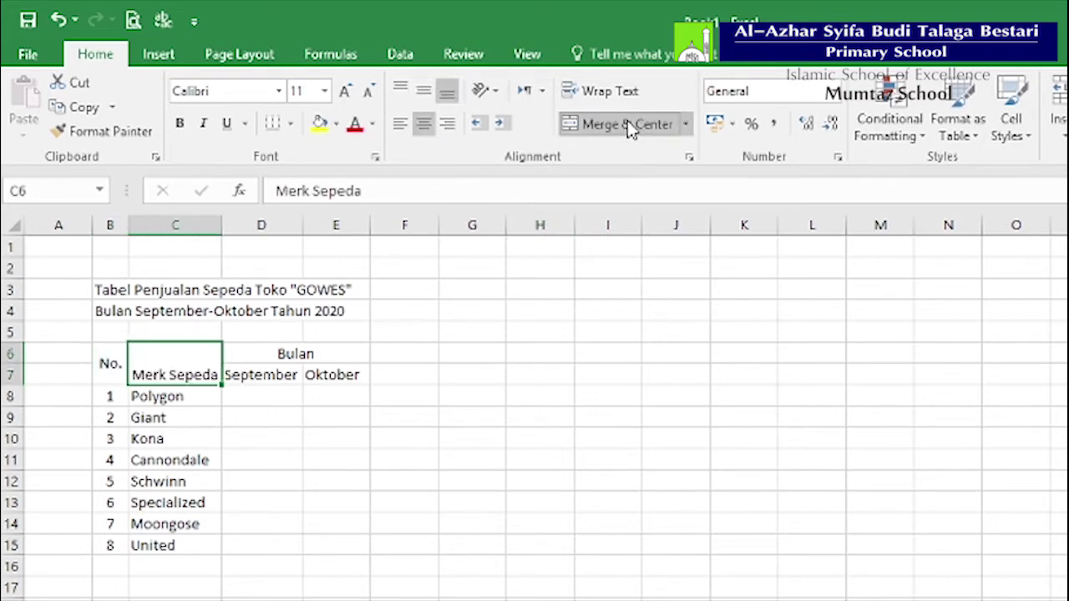
pyautogui.click(425, 97)
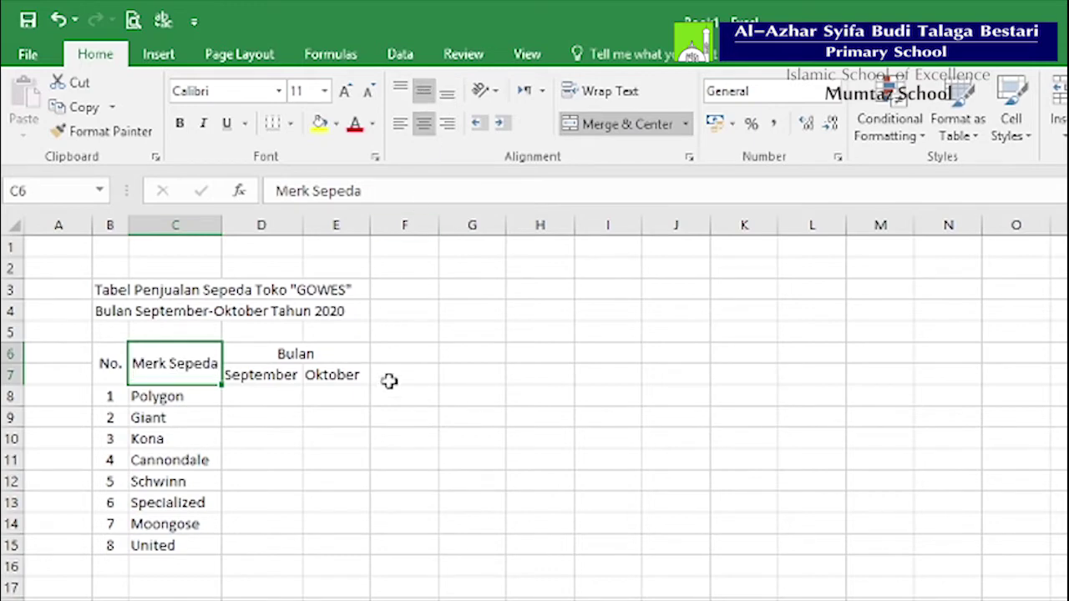
pyautogui.click(389, 379)
pyautogui.click(110, 366)
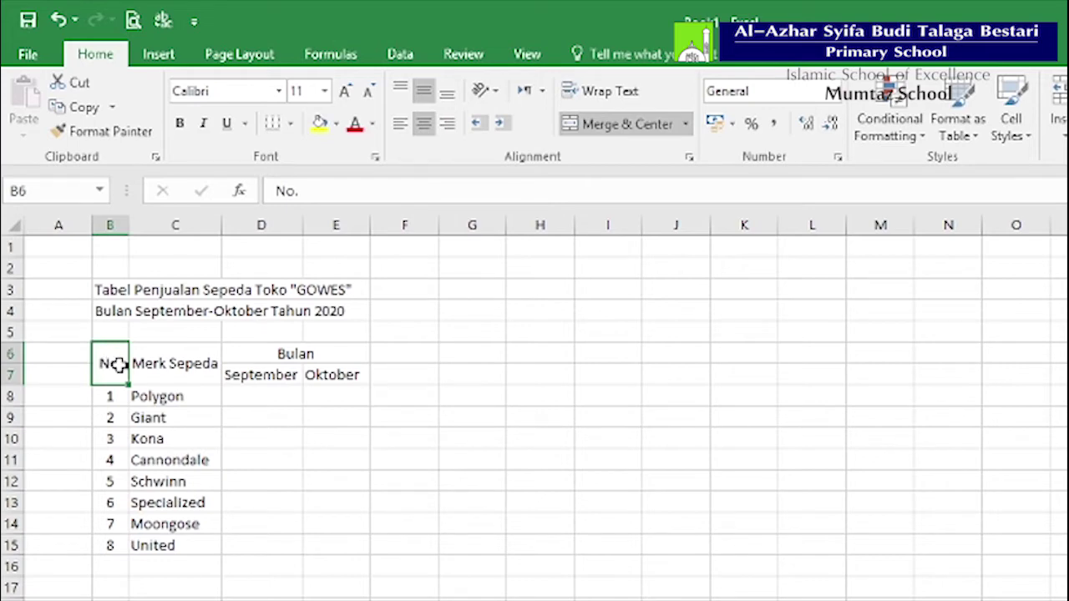
pyautogui.click(174, 364)
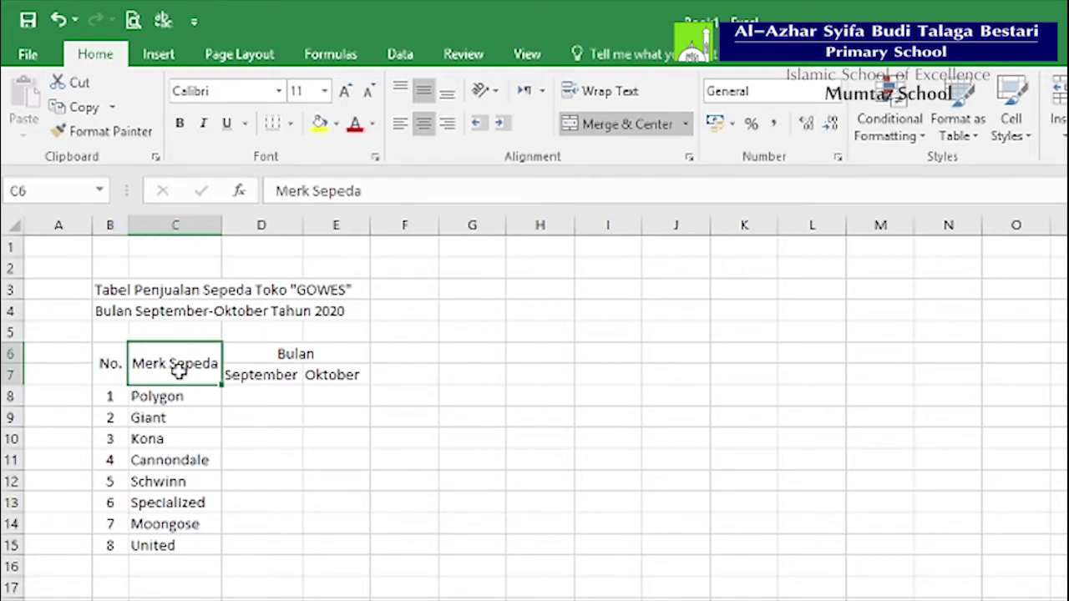
pyautogui.click(279, 354)
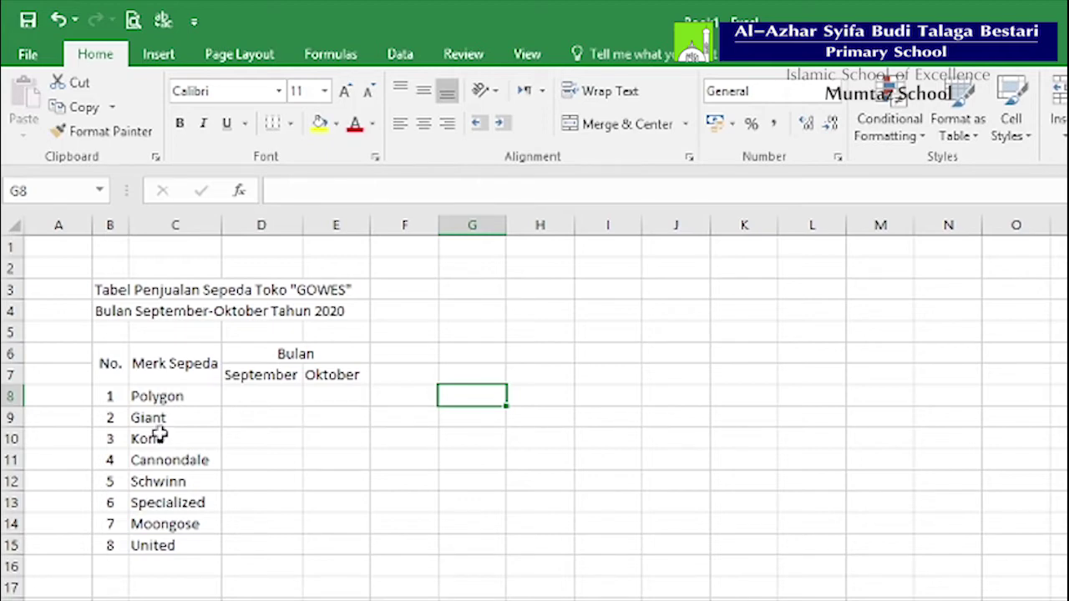
# Step: Apply All Borders to the table range B6:E15
pyautogui.moveTo(106, 363); pyautogui.dragTo(359, 553)
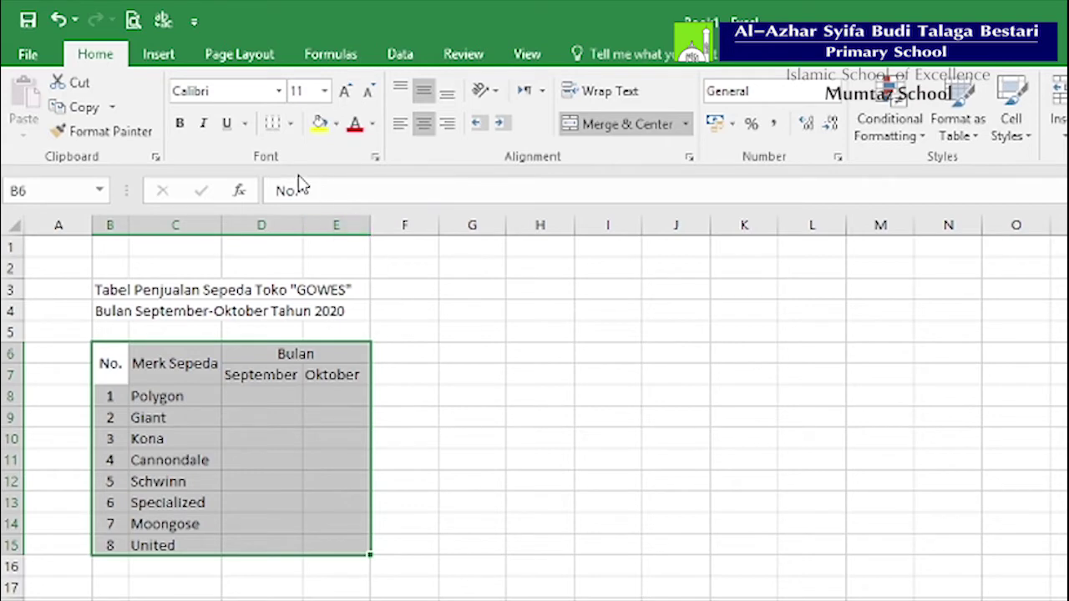
pyautogui.click(294, 124)
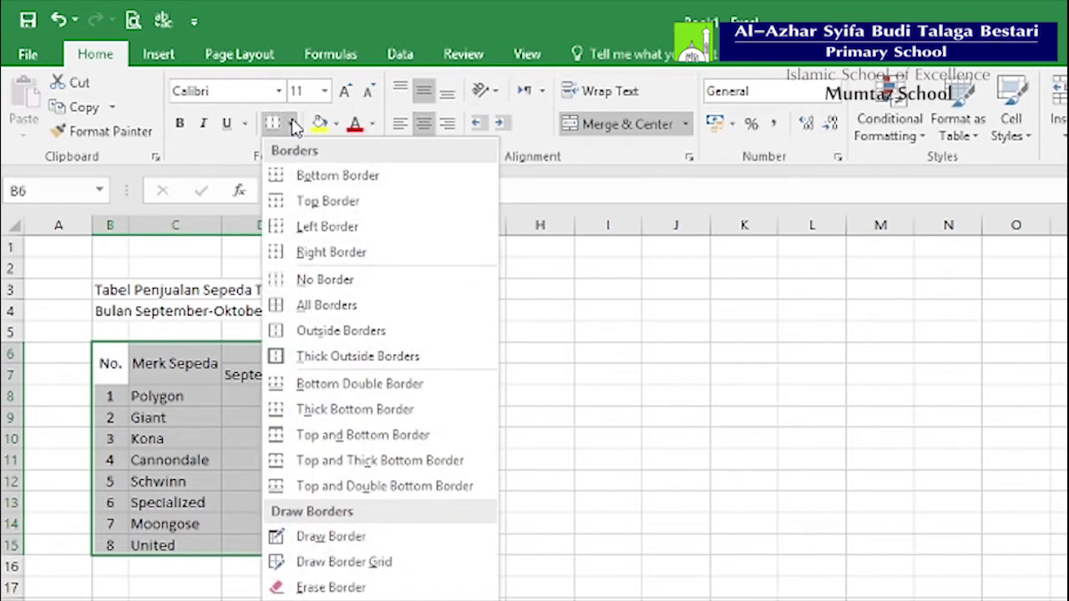
pyautogui.click(334, 305)
pyautogui.click(473, 435)
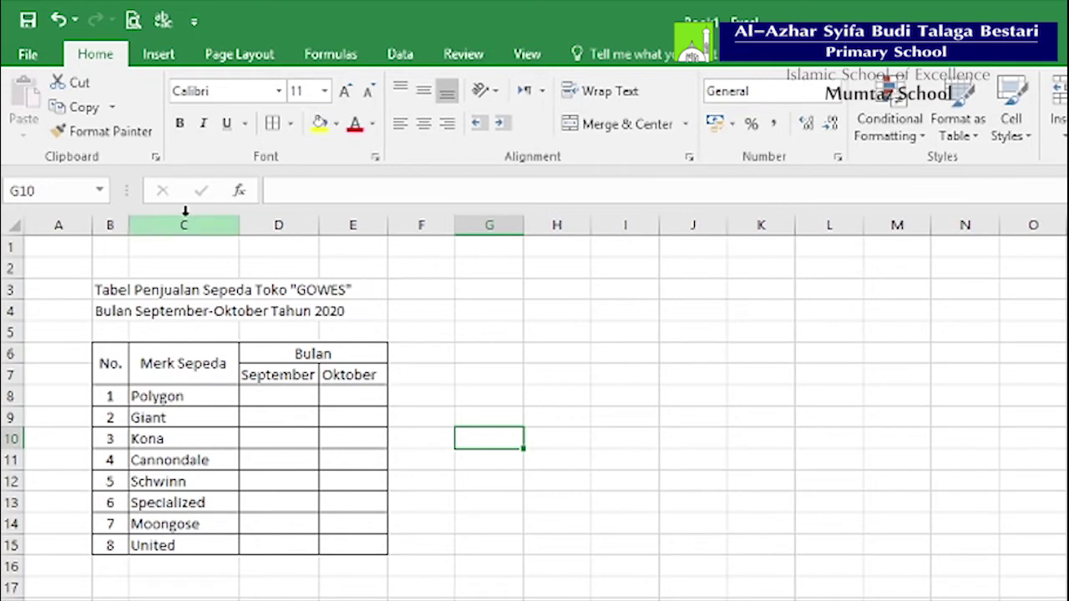
# Step: Widen the Merk Sepeda, September and Oktober columns so their headings have extra space
pyautogui.moveTo(239, 227); pyautogui.dragTo(258, 227)
pyautogui.moveTo(339, 225); pyautogui.dragTo(348, 226)
pyautogui.moveTo(422, 233); pyautogui.dragTo(435, 232)
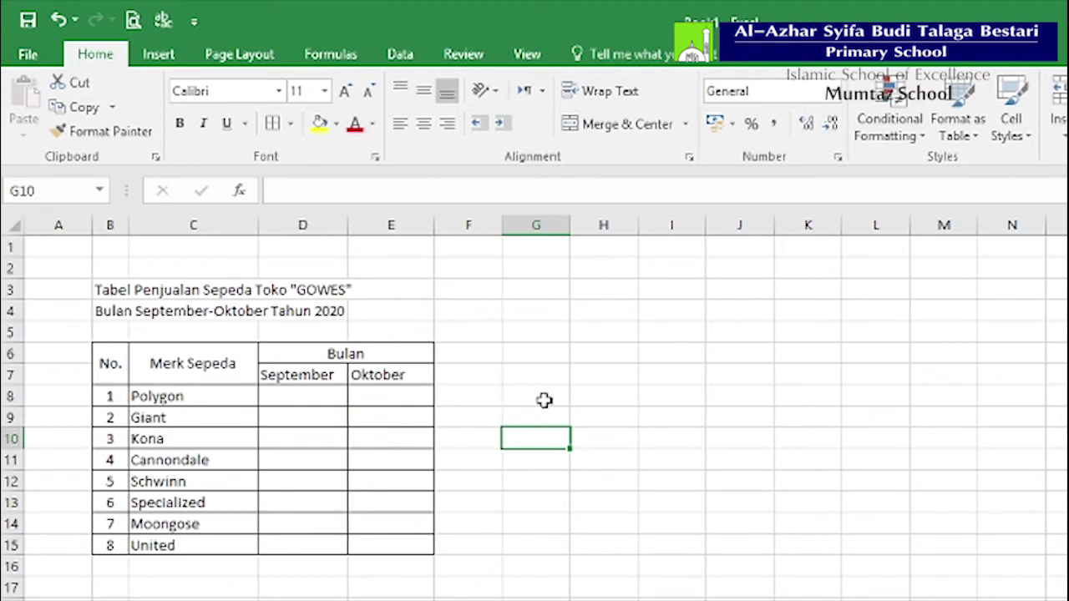
# Step: Enter the heading Jumlah in F6, then merge and center it across F6:F7 with middle vertical alignment
pyautogui.click(473, 372)
pyautogui.click(476, 353)
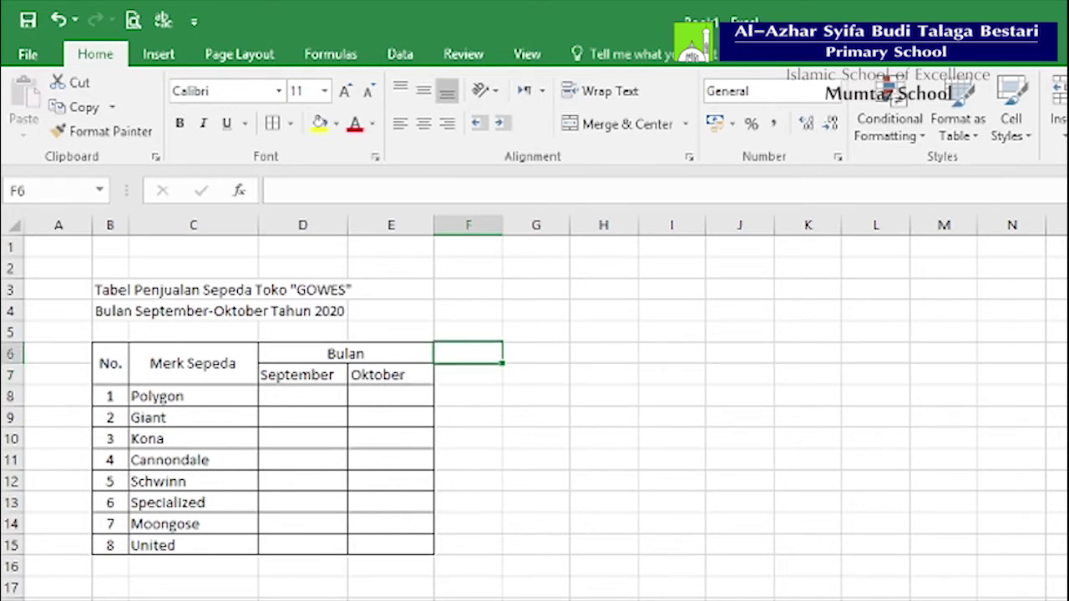
pyautogui.write('Jumlah')
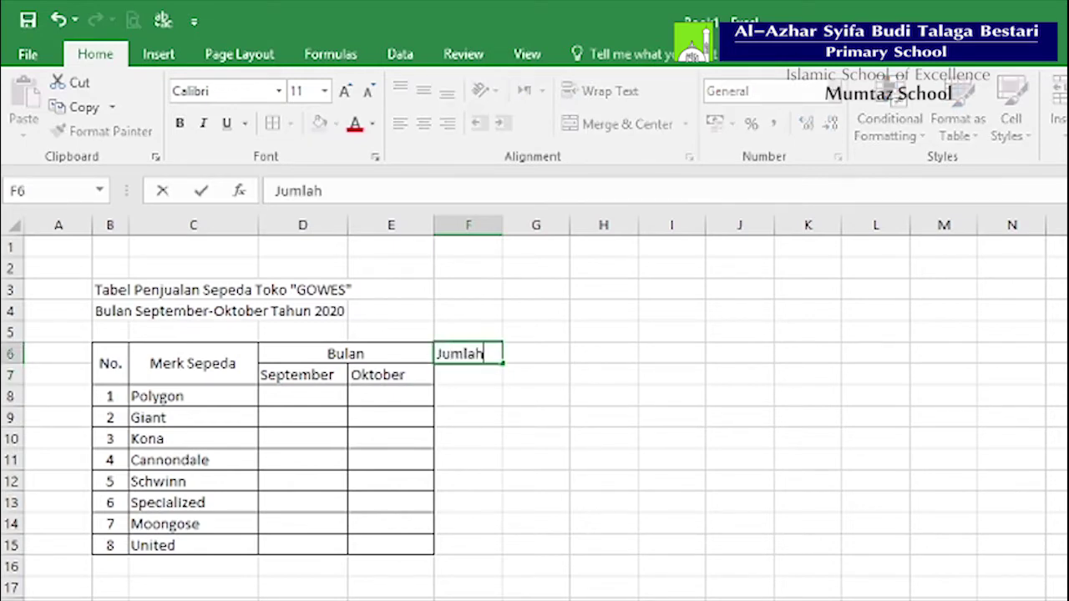
pyautogui.press('Return')
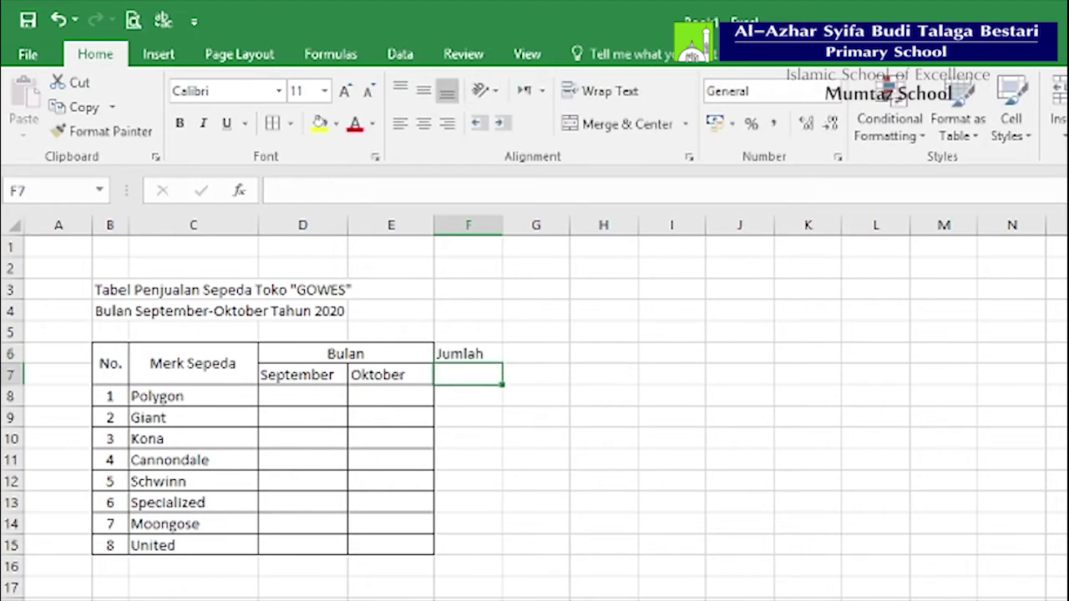
pyautogui.moveTo(473, 353); pyautogui.dragTo(478, 370)
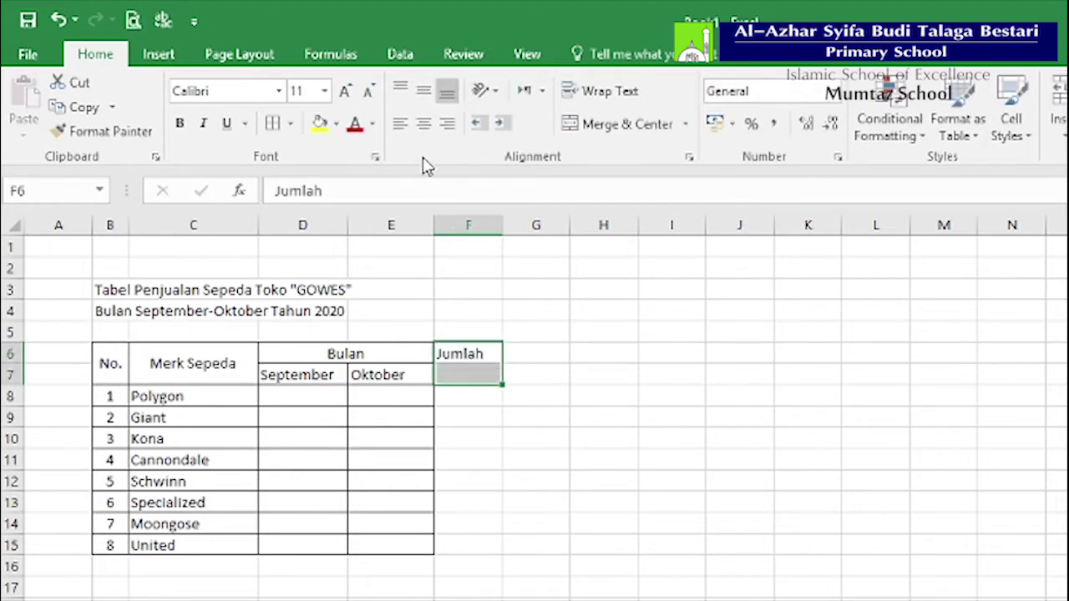
pyautogui.click(617, 124)
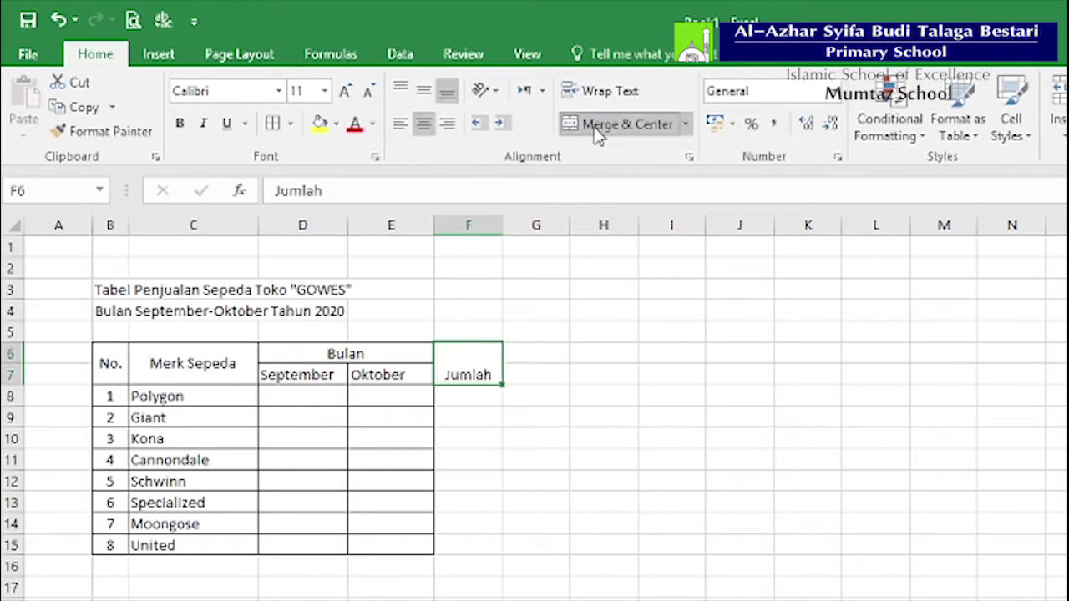
pyautogui.click(426, 98)
# Step: Add all borders to the Jumlah column in F6:F15 to match the rest of the table
pyautogui.click(580, 436)
pyautogui.moveTo(472, 364); pyautogui.dragTo(475, 543)
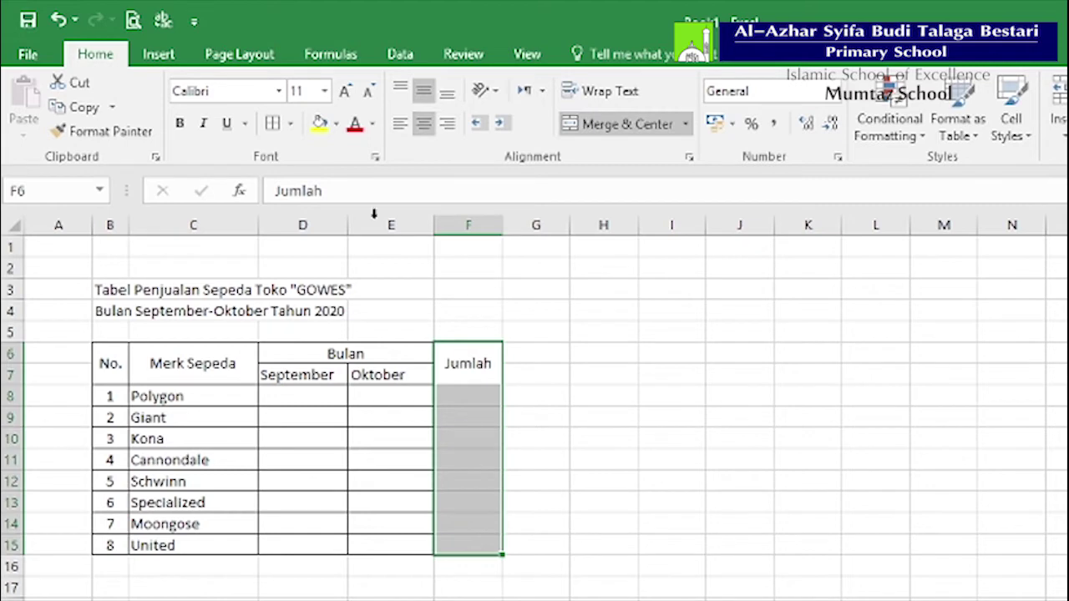
pyautogui.click(657, 393)
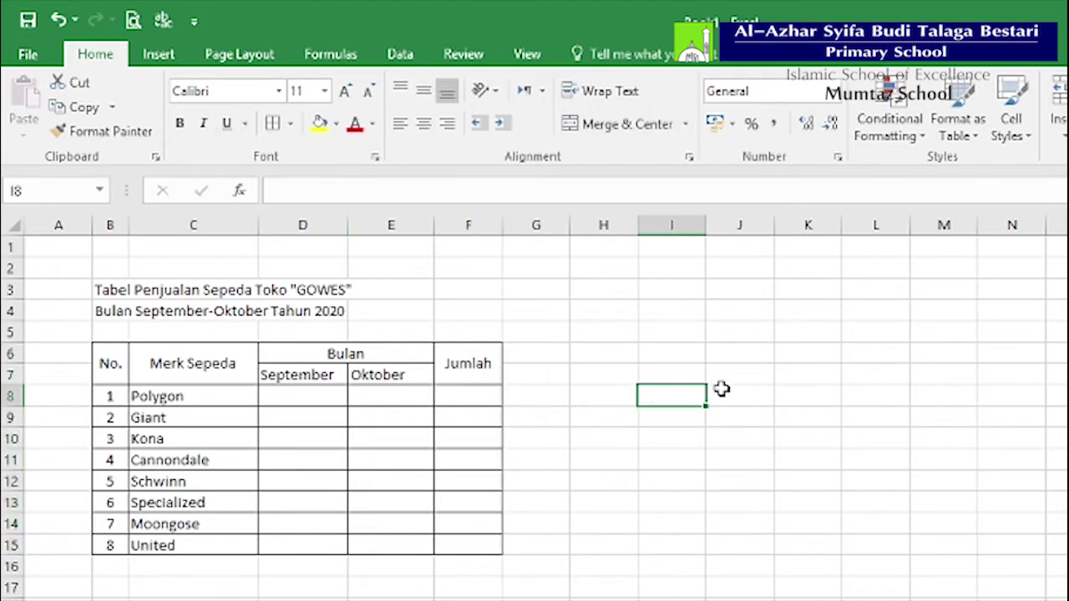
# Step: Fill the table's heading cells B6:F7 with yellow and set their font color to yellow
pyautogui.moveTo(108, 363); pyautogui.dragTo(453, 364)
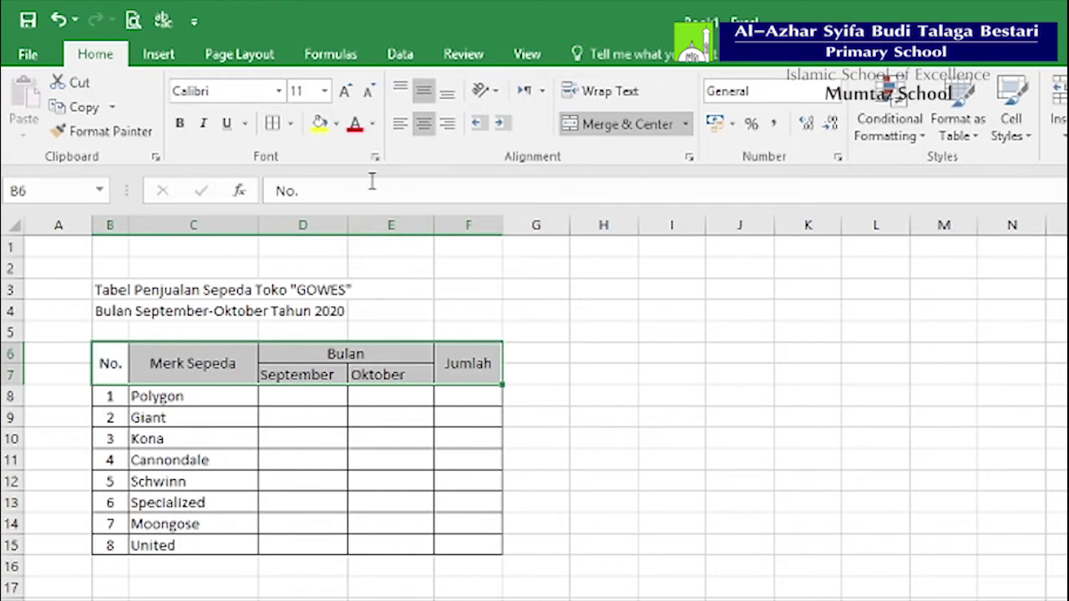
pyautogui.click(319, 127)
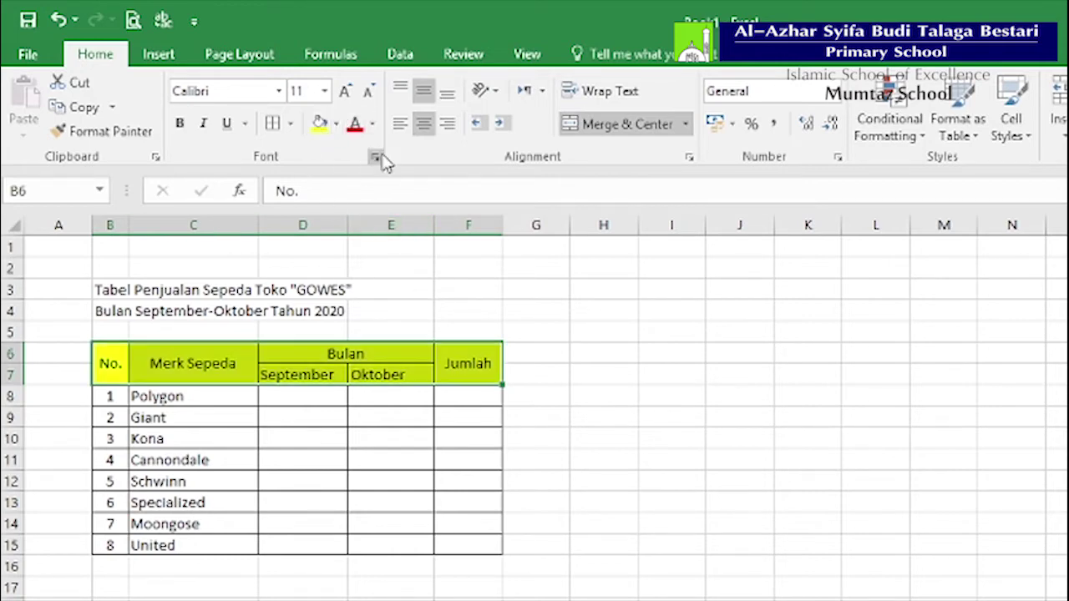
pyautogui.click(372, 123)
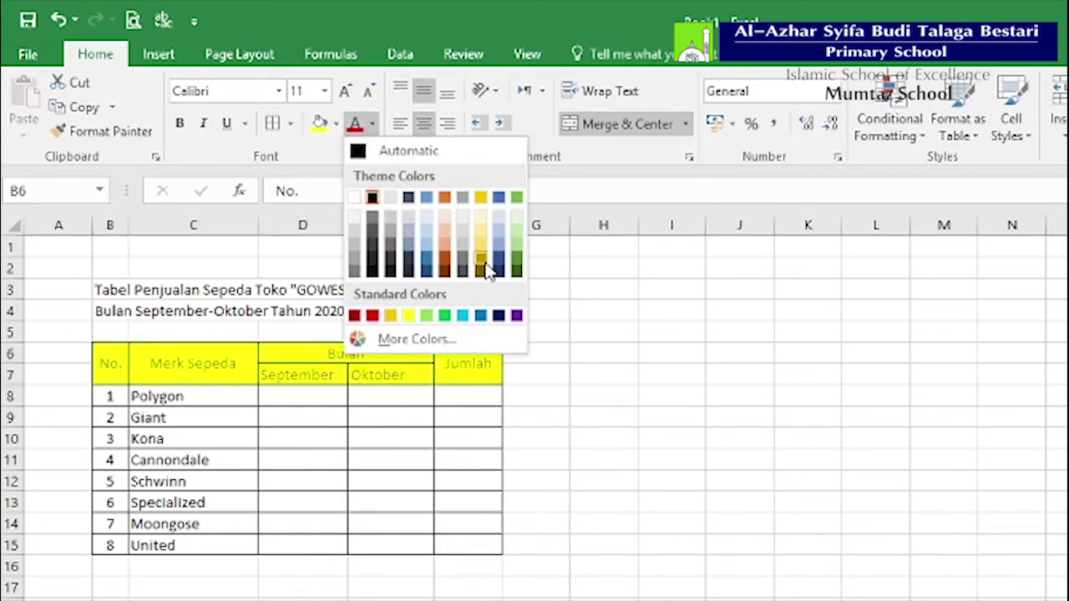
pyautogui.click(409, 316)
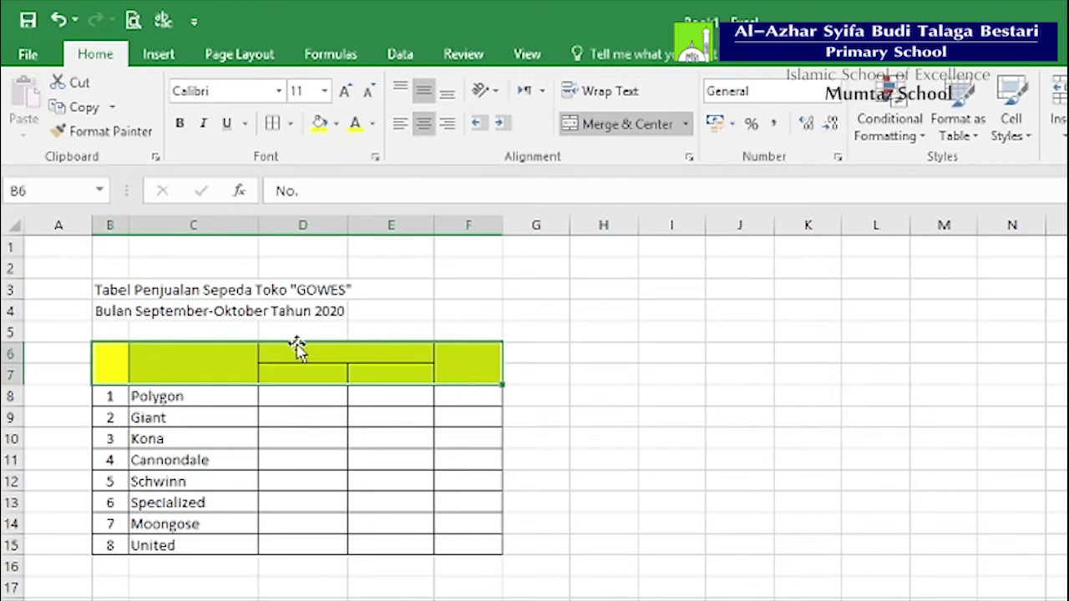
# Step: Change the fill of the heading cells B6:F7 to standard dark blue and make their text bold
pyautogui.click(335, 124)
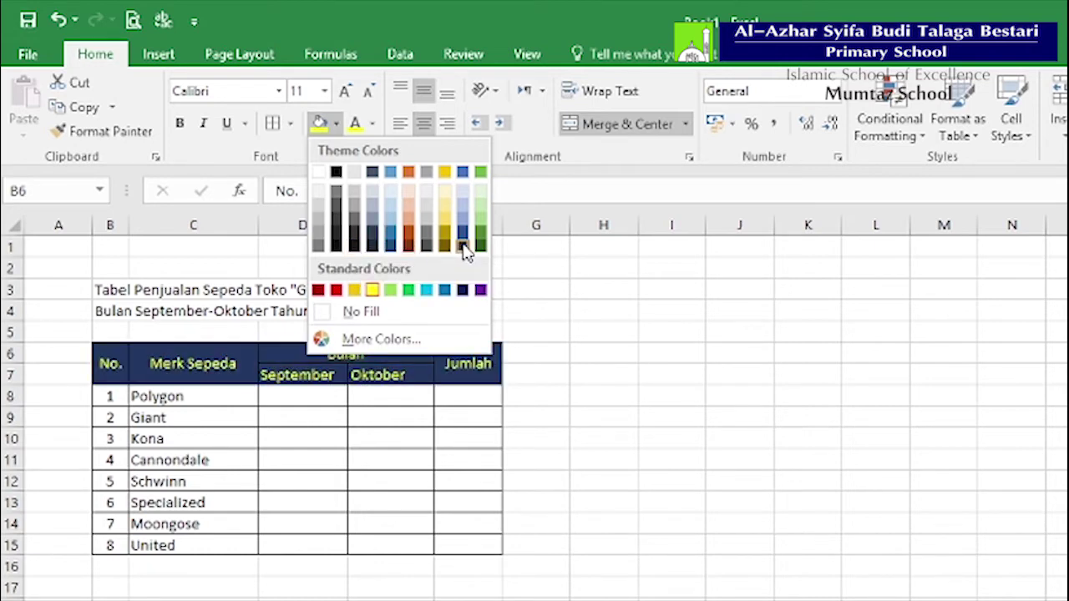
pyautogui.click(463, 290)
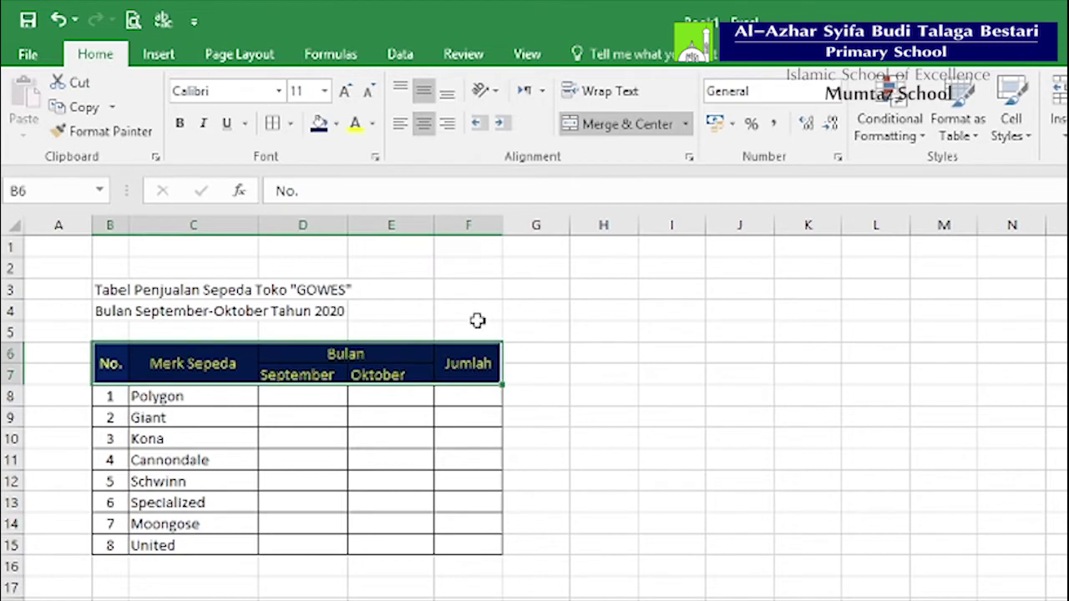
pyautogui.click(185, 126)
pyautogui.click(587, 394)
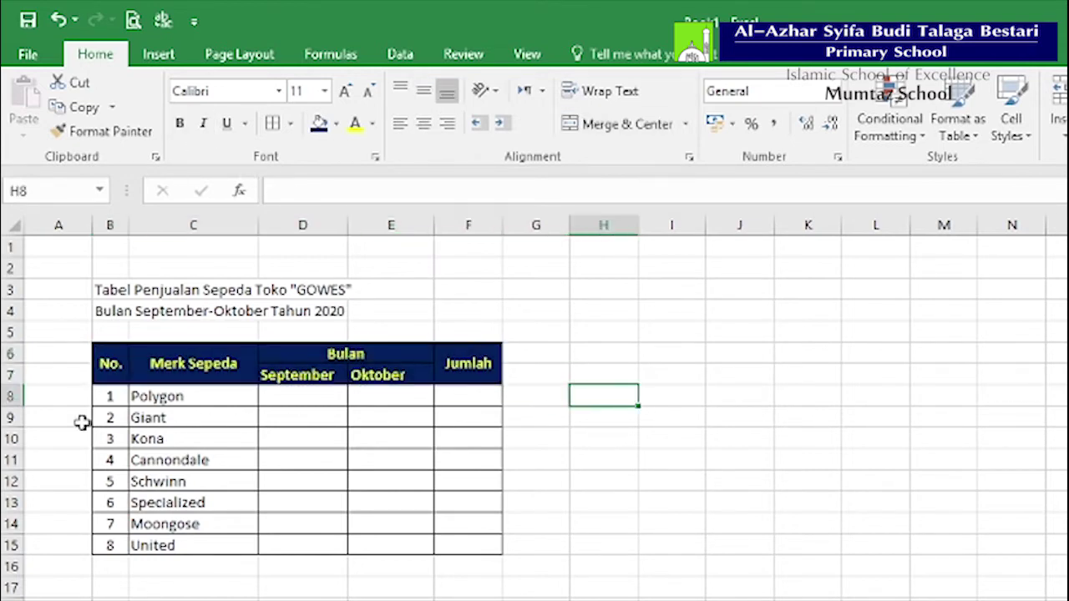
# Step: Make row 7 slightly taller and center the September and Oktober headings horizontally and vertically
pyautogui.moveTo(17, 384); pyautogui.dragTo(18, 393)
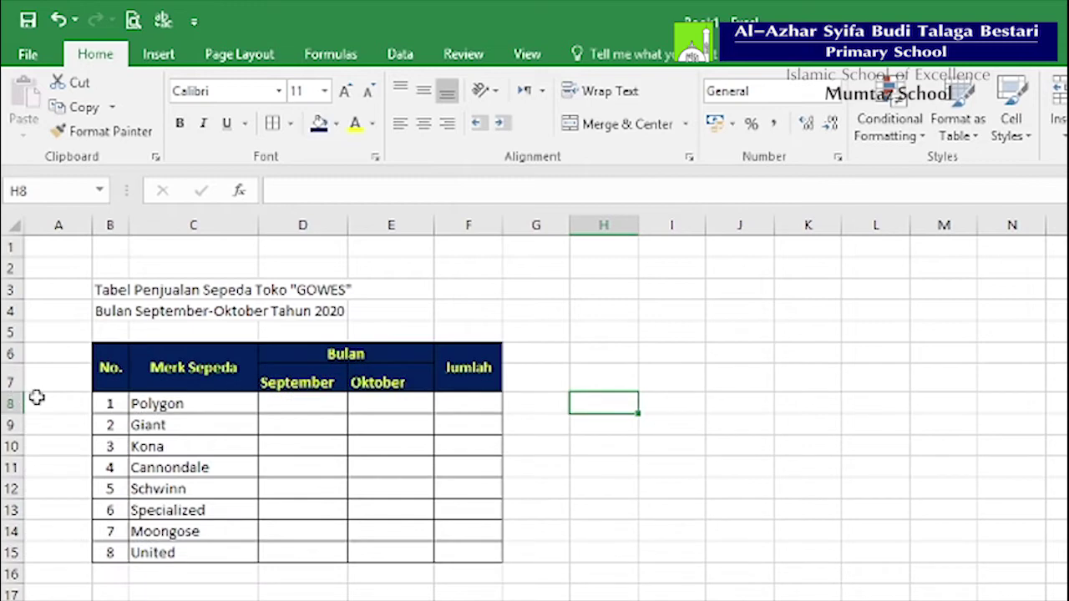
pyautogui.moveTo(297, 381); pyautogui.dragTo(394, 384)
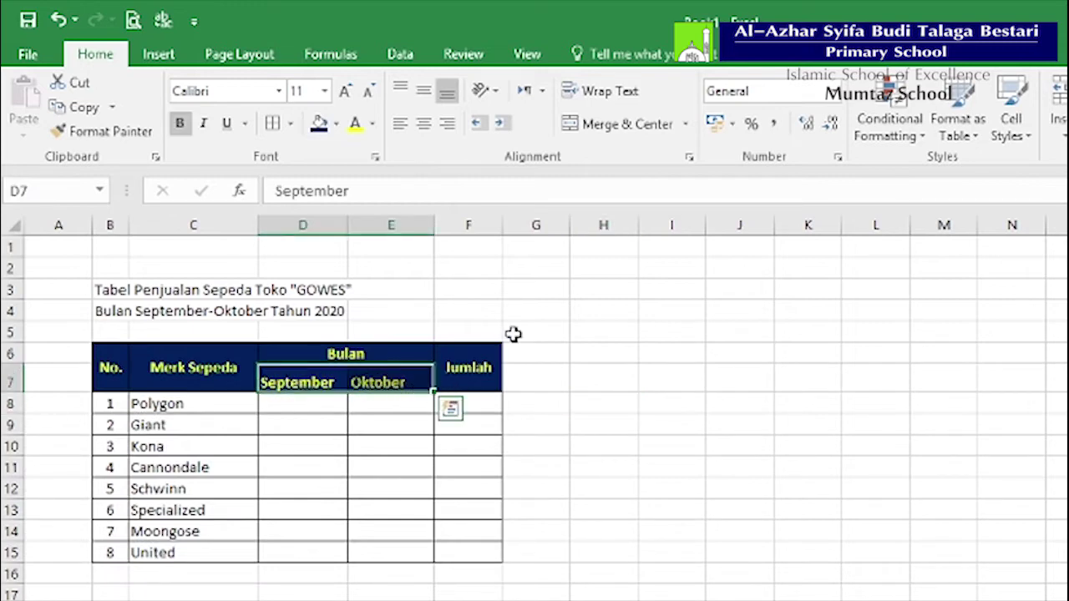
pyautogui.click(423, 91)
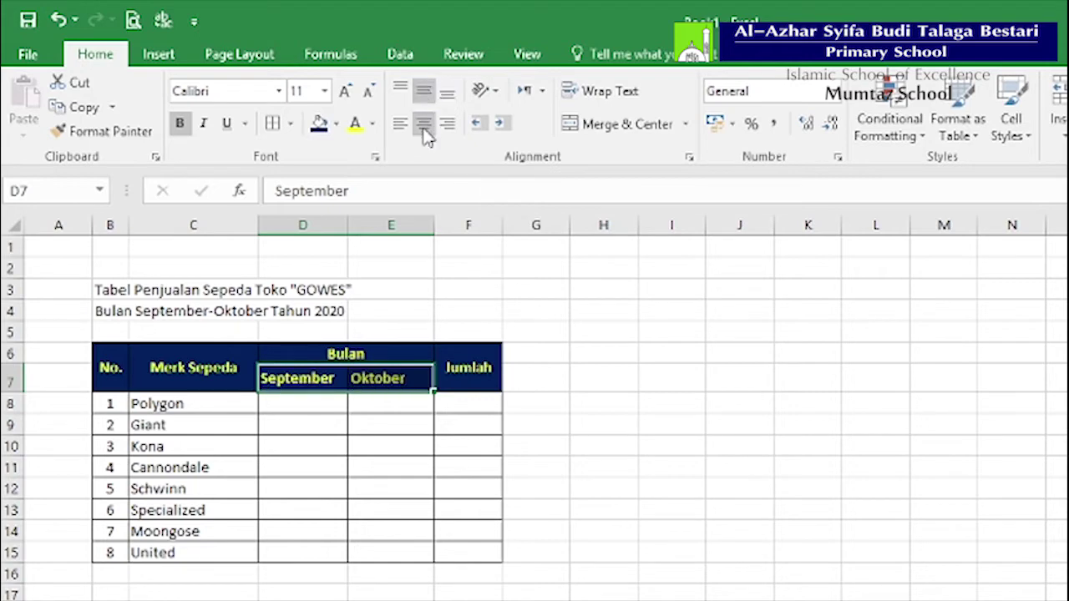
pyautogui.click(424, 125)
pyautogui.click(697, 370)
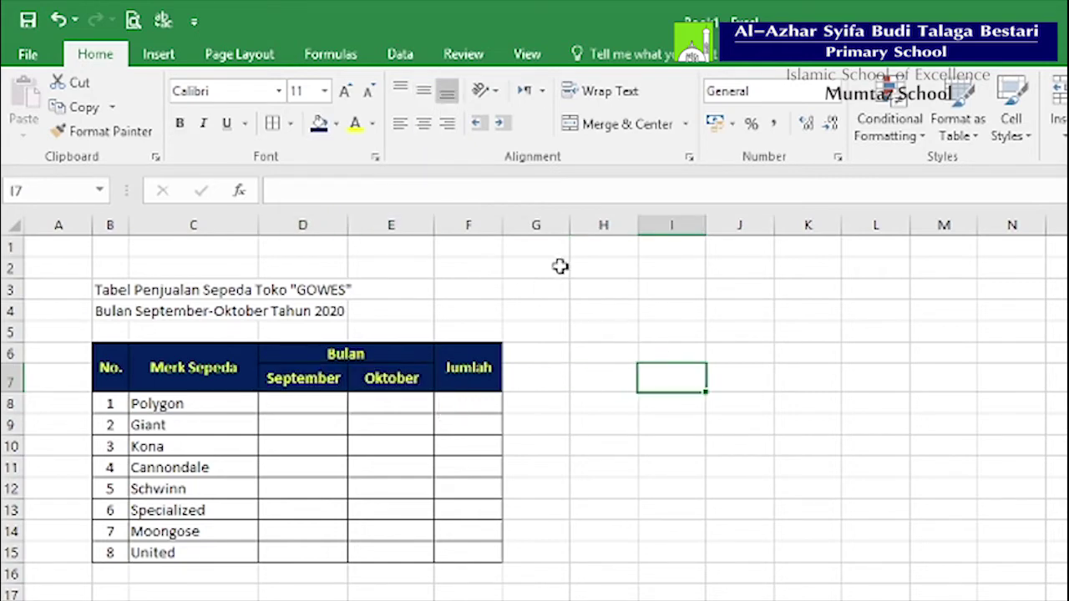
# Step: Widen column F, which holds the Jumlah heading
pyautogui.moveTo(504, 222); pyautogui.dragTo(537, 224)
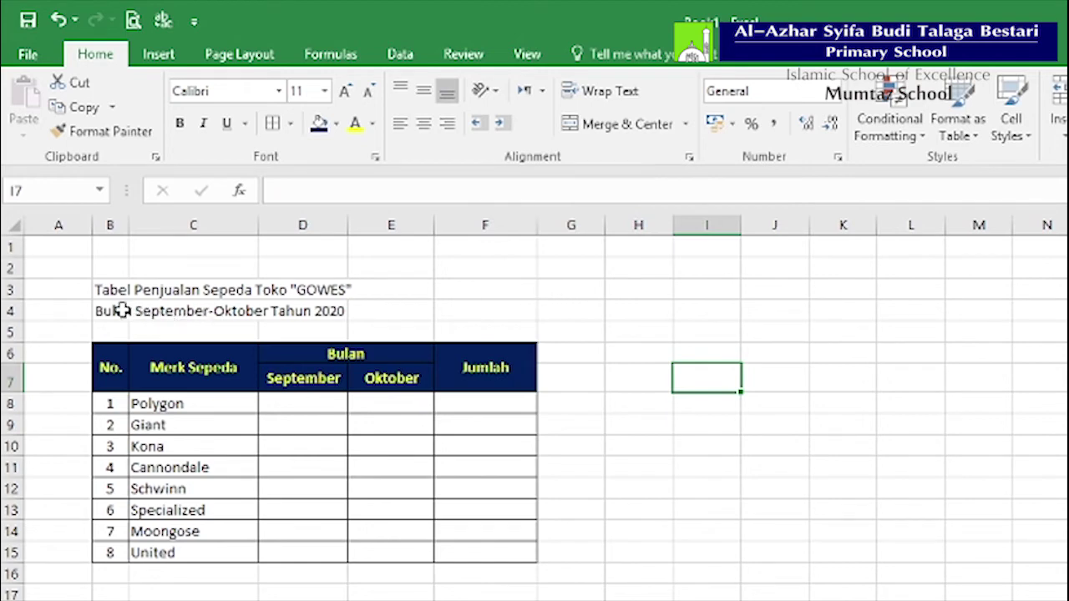
# Step: Merge and center the title Tabel Penjualan Sepeda Toko "GOWES" across B3:F3 and make it bold
pyautogui.doubleClick(99, 289)
pyautogui.moveTo(99, 290); pyautogui.dragTo(209, 285)
pyautogui.click(534, 295)
pyautogui.moveTo(115, 286); pyautogui.dragTo(504, 285)
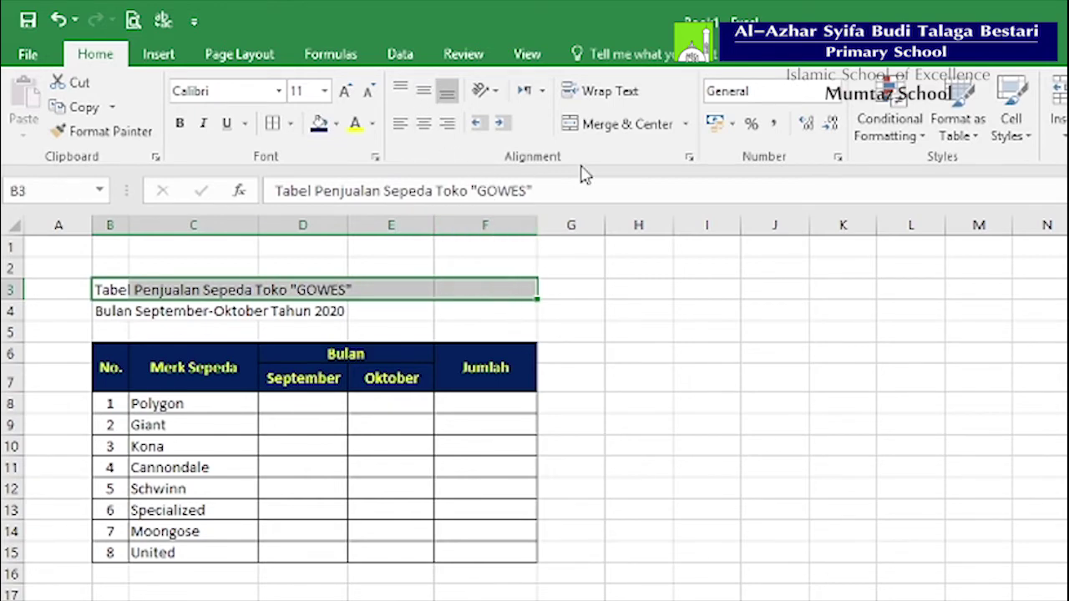
pyautogui.click(617, 129)
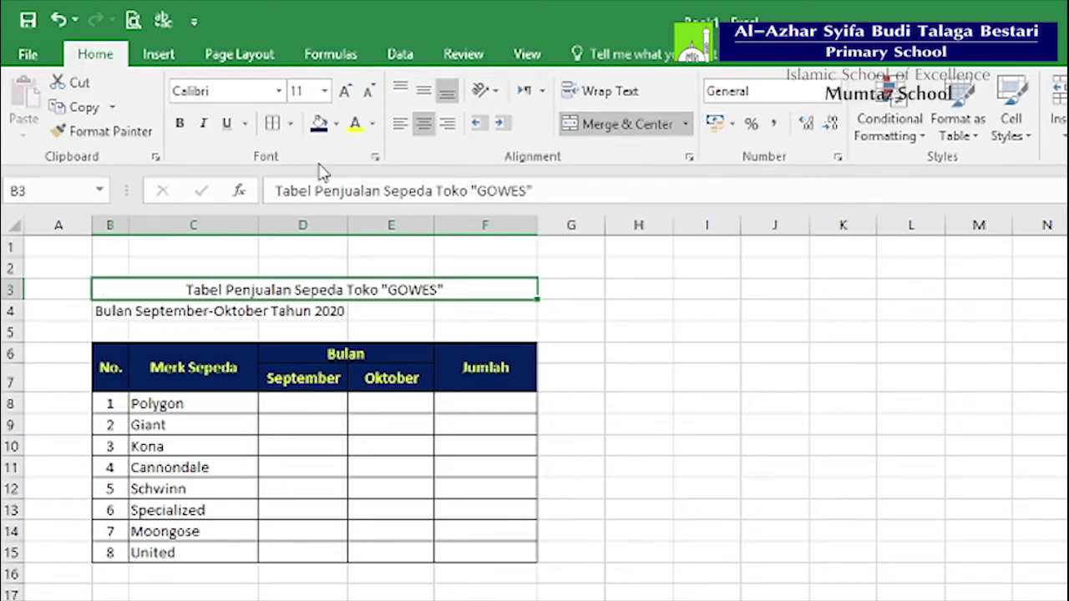
pyautogui.click(179, 125)
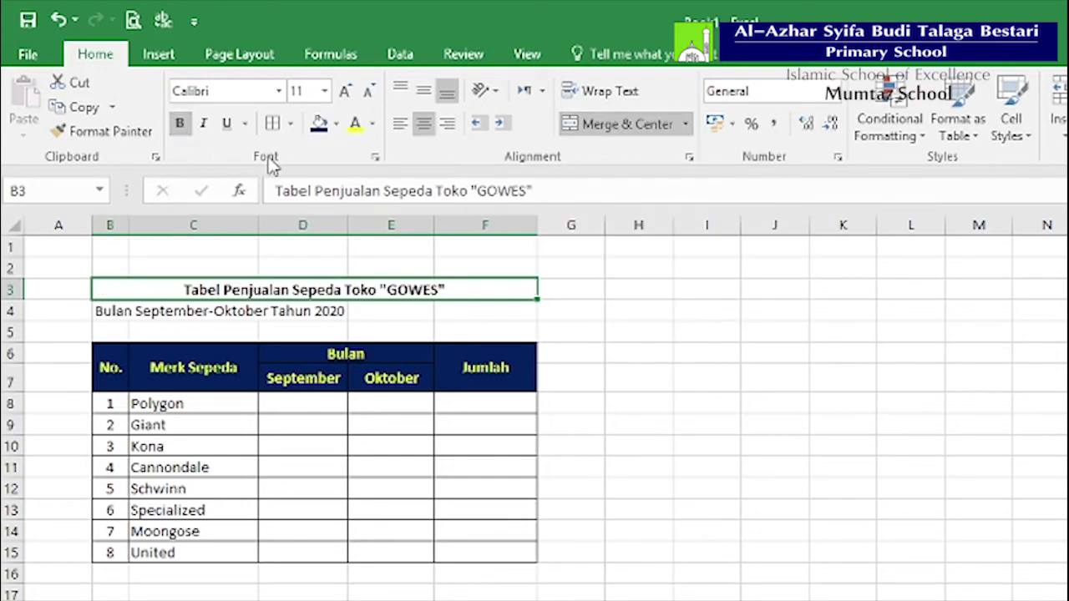
# Step: Merge and center the subtitle Bulan September-Oktober Tahun 2020 across B4:F4 and align it to the middle vertically
pyautogui.click(112, 316)
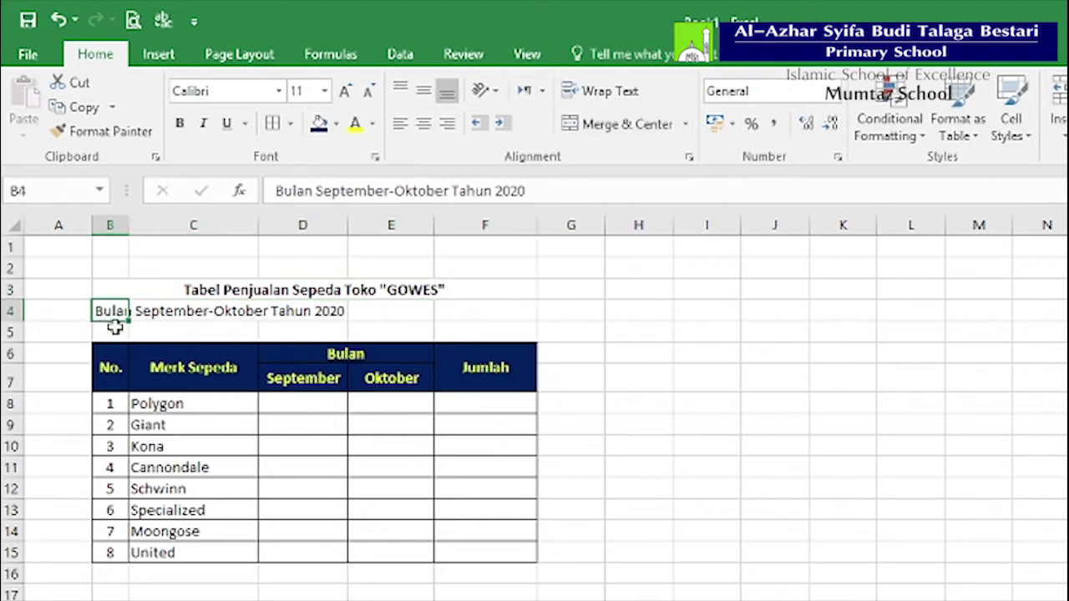
pyautogui.moveTo(103, 309); pyautogui.dragTo(517, 309)
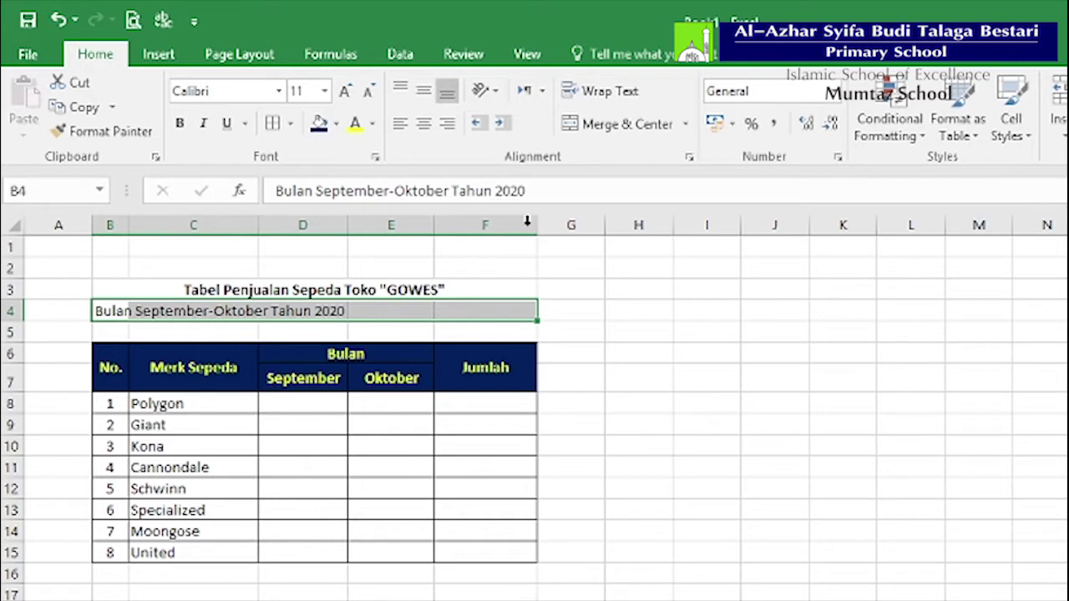
pyautogui.click(628, 127)
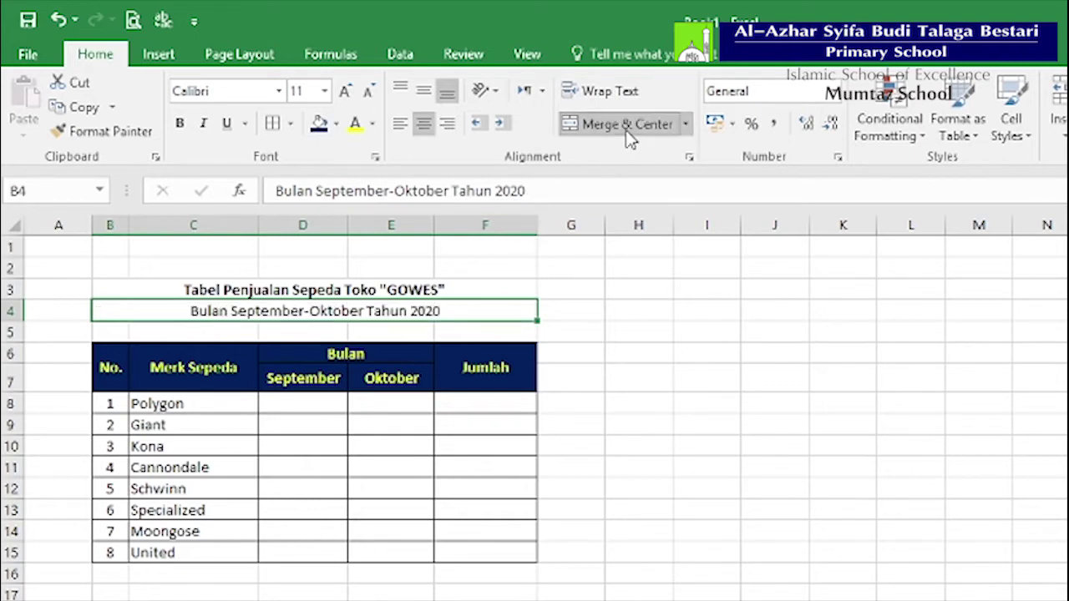
pyautogui.click(423, 94)
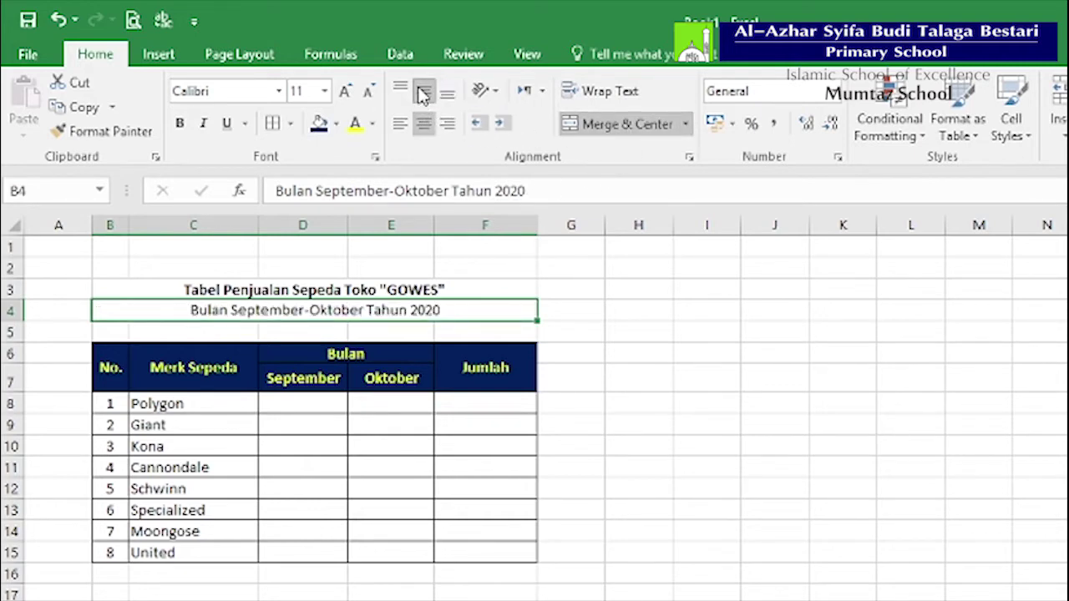
# Step: Make the row 4 subtitle bold at font size 12 and enlarge the row 3 title by one font size step
pyautogui.click(180, 125)
pyautogui.click(344, 90)
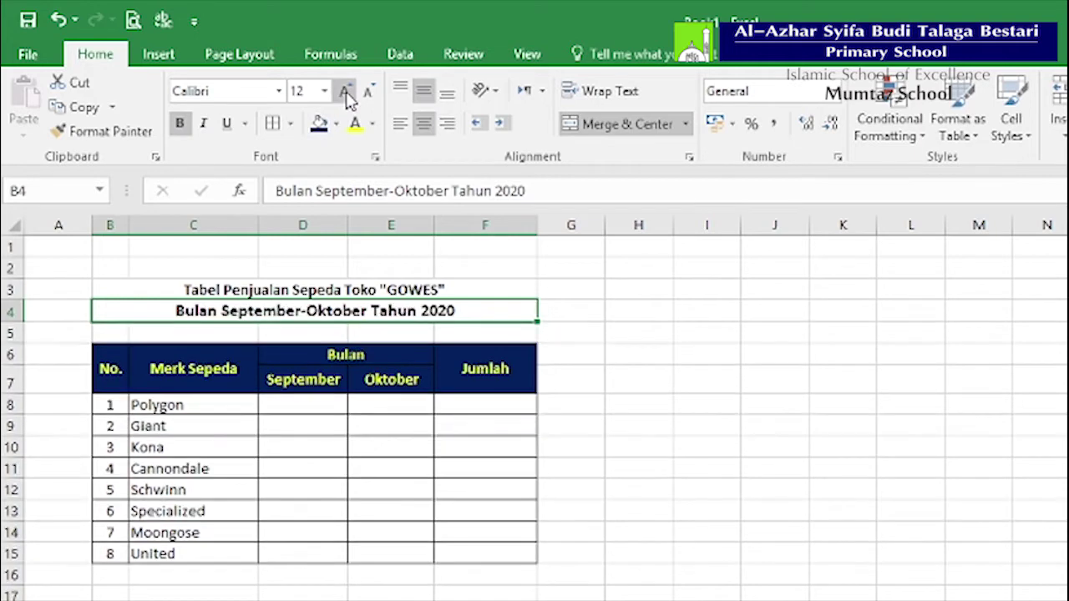
pyautogui.click(255, 284)
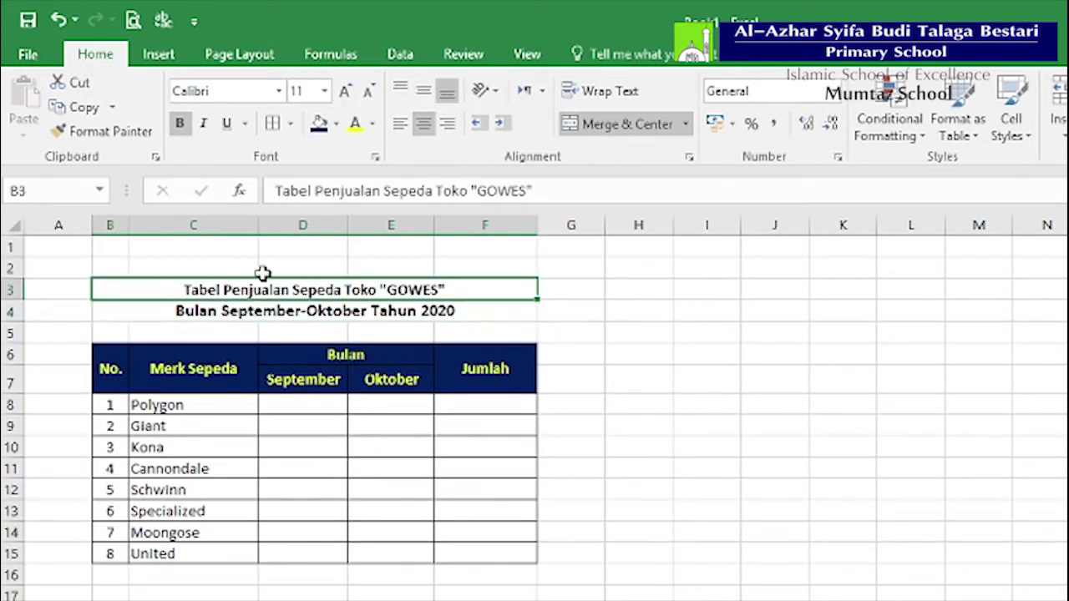
pyautogui.click(344, 91)
pyautogui.click(681, 334)
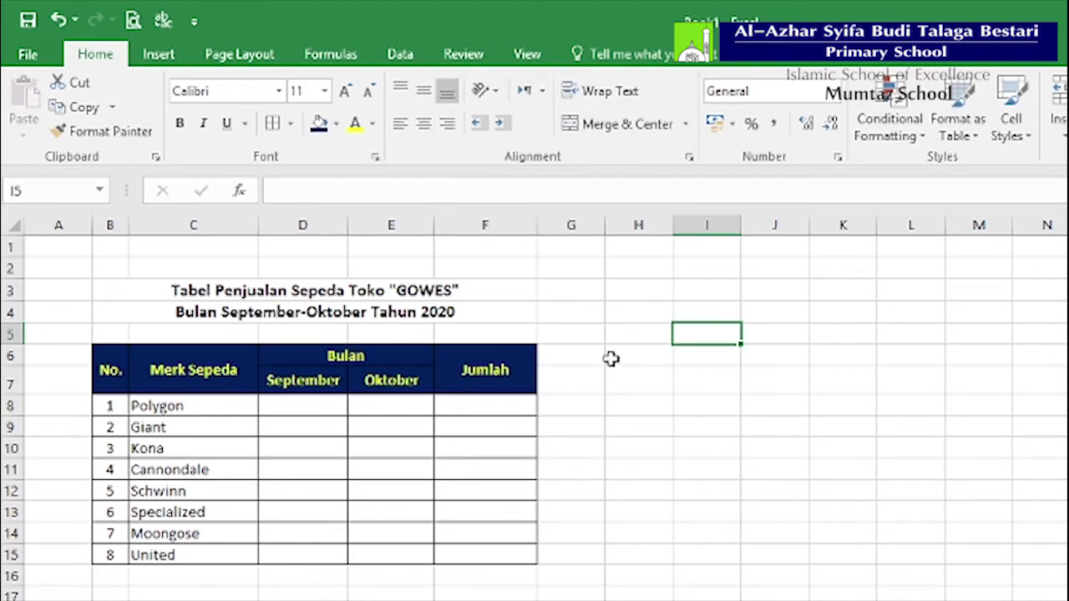
# Step: Insert the picture Stumpjumper FSR blue from the IMAGES > BICYCLE folder on the MEDIASCAPE (G:) drive
pyautogui.click(158, 58)
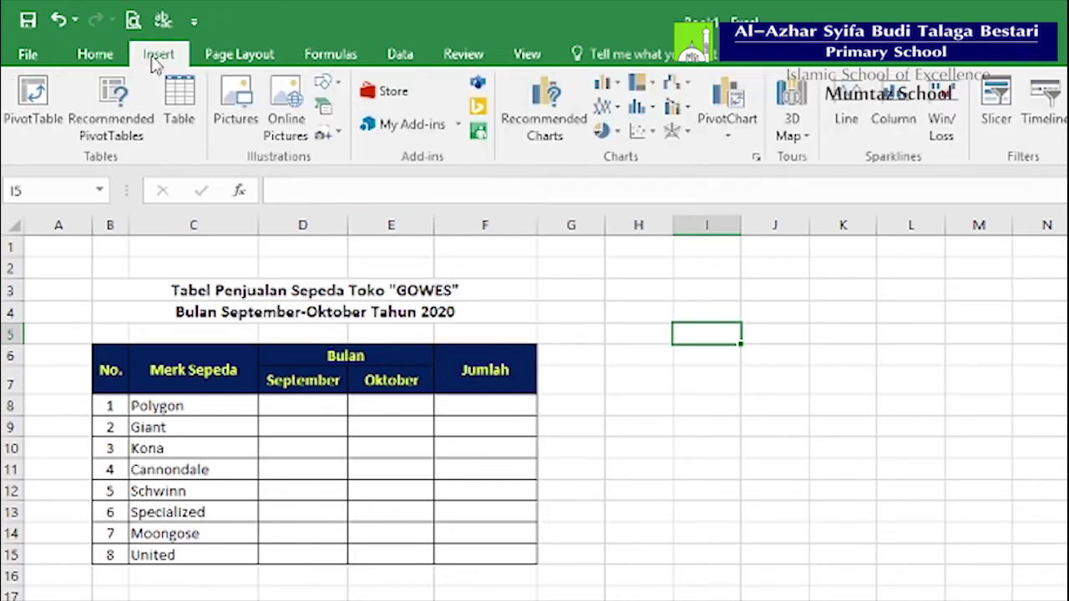
pyautogui.click(237, 133)
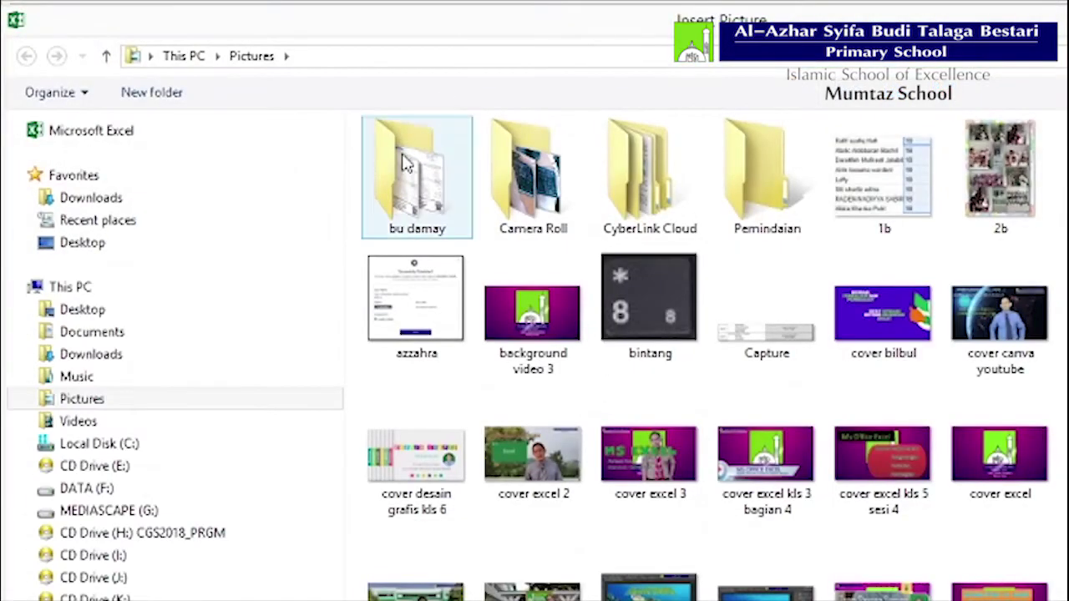
pyautogui.click(138, 513)
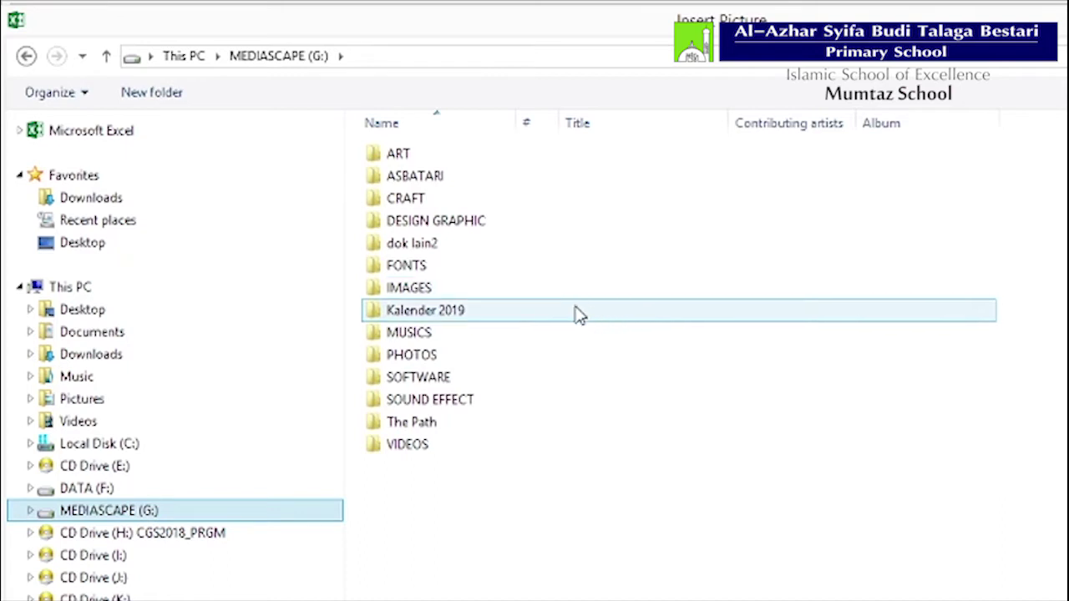
pyautogui.doubleClick(416, 299)
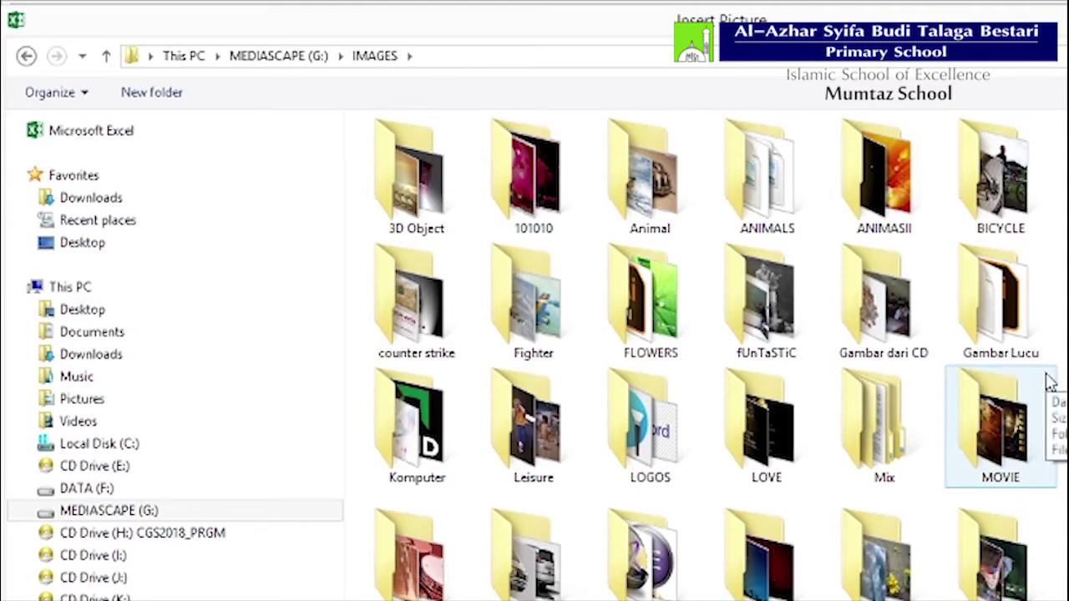
pyautogui.doubleClick(1001, 179)
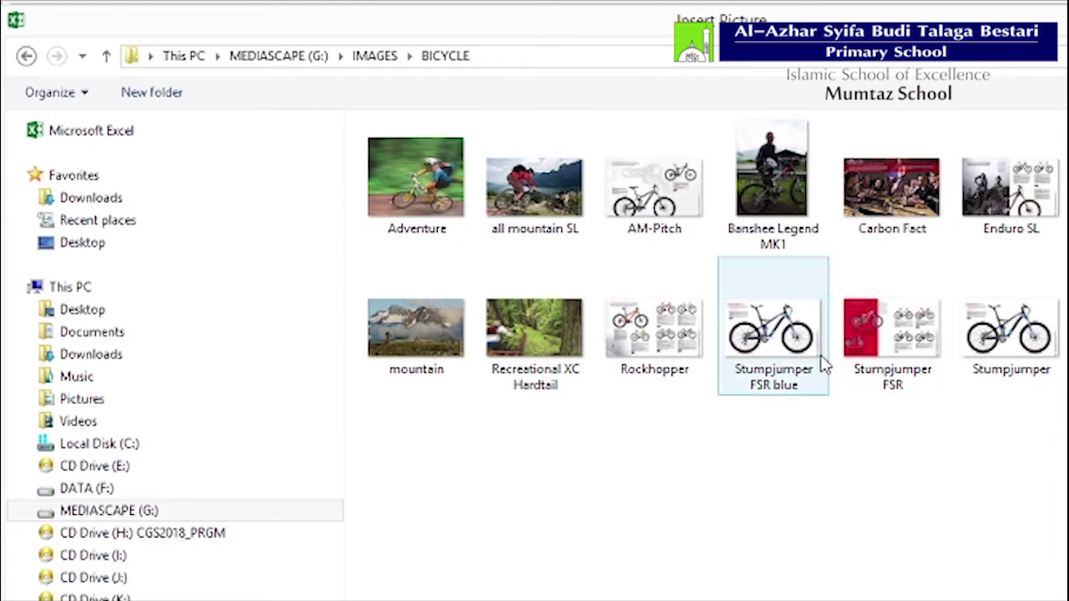
pyautogui.click(772, 339)
pyautogui.click(1065, 598)
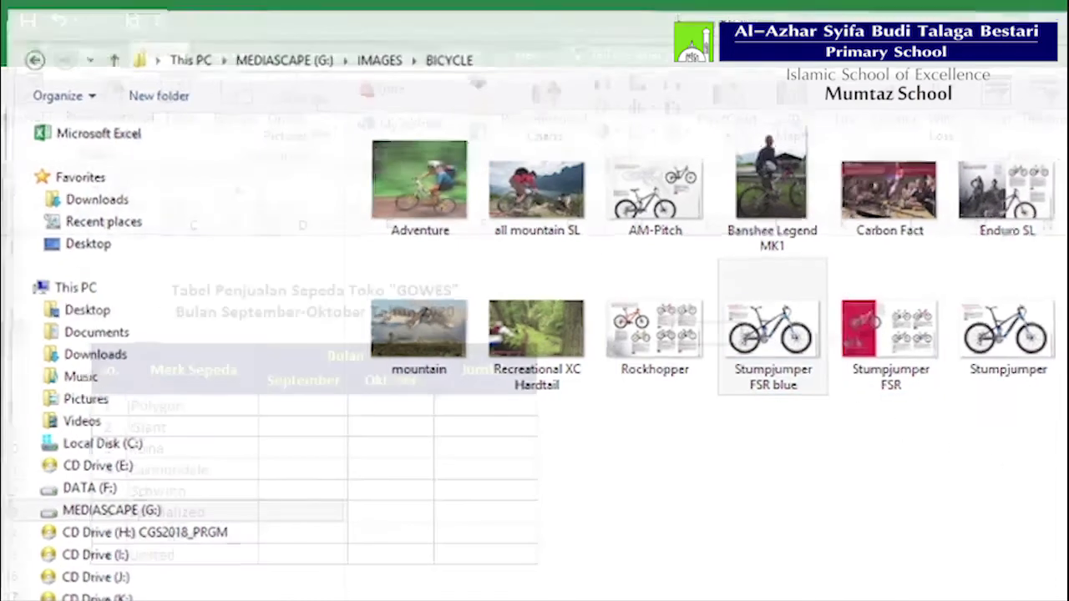
# Step: Shrink the bicycle picture to about three rows high and place it beside the two title lines, just above the Jumlah heading
pyautogui.moveTo(966, 496); pyautogui.dragTo(505, 480)
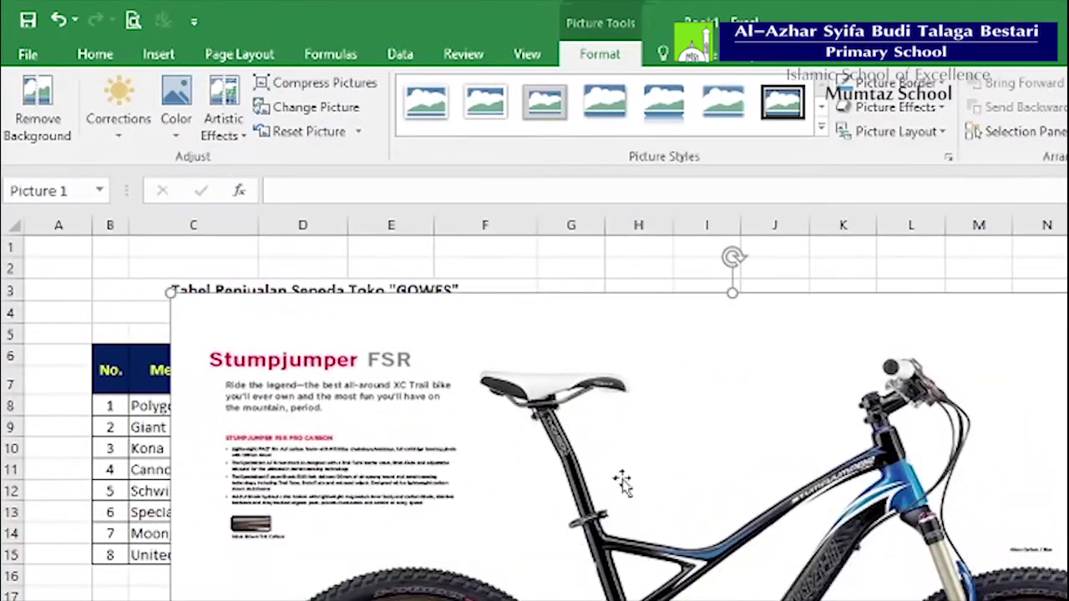
pyautogui.moveTo(1068, 293); pyautogui.dragTo(671, 599)
pyautogui.moveTo(508, 600); pyautogui.dragTo(738, 380)
pyautogui.moveTo(1016, 292); pyautogui.dragTo(593, 576)
pyautogui.moveTo(509, 596); pyautogui.dragTo(588, 267)
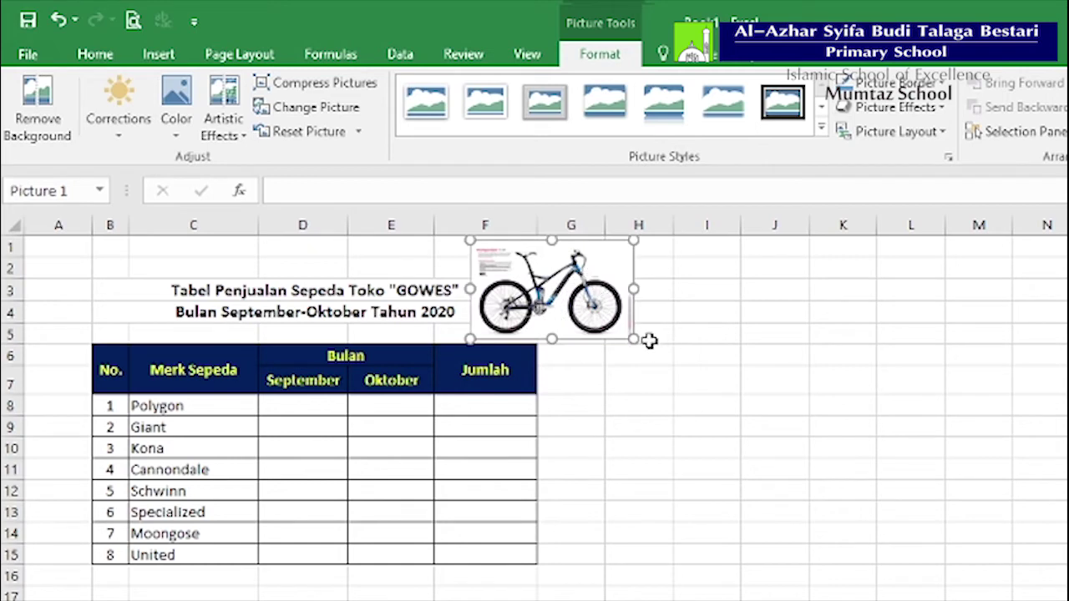
pyautogui.moveTo(632, 339); pyautogui.dragTo(533, 318)
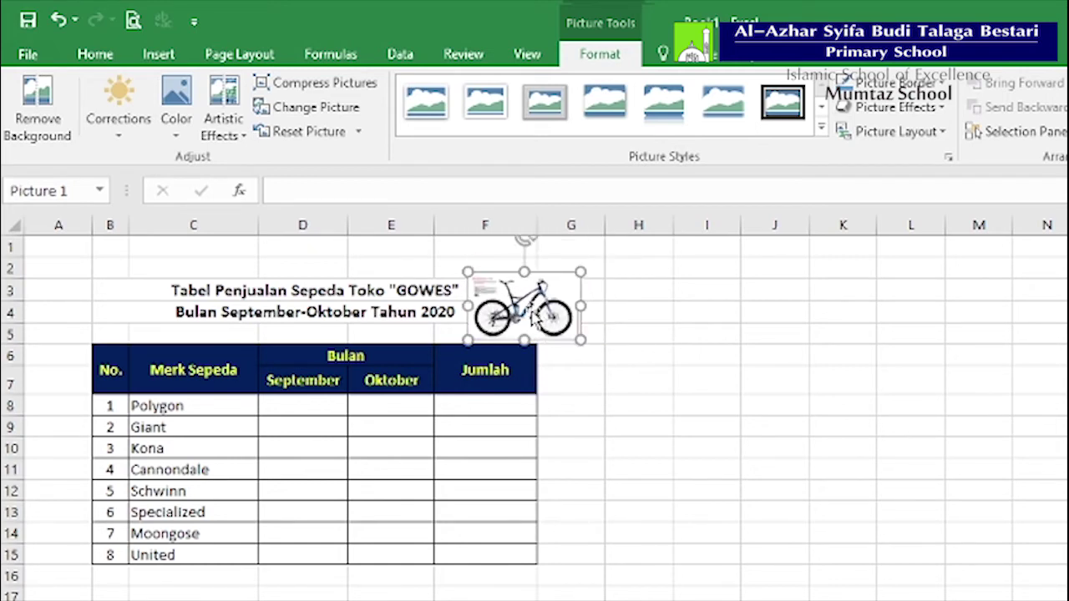
pyautogui.click(675, 310)
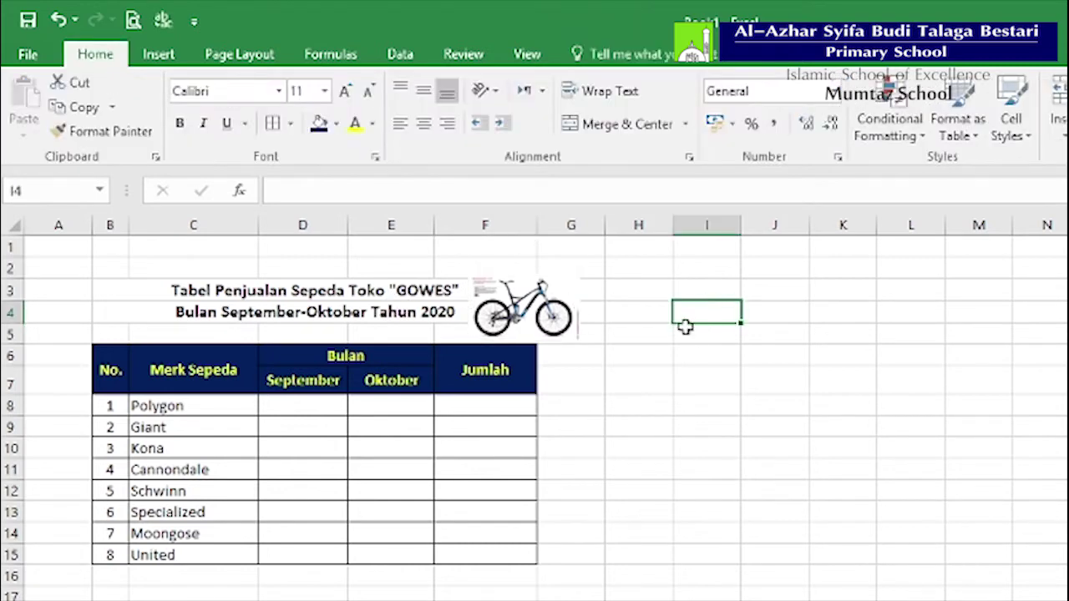
pyautogui.moveTo(518, 304); pyautogui.dragTo(523, 307)
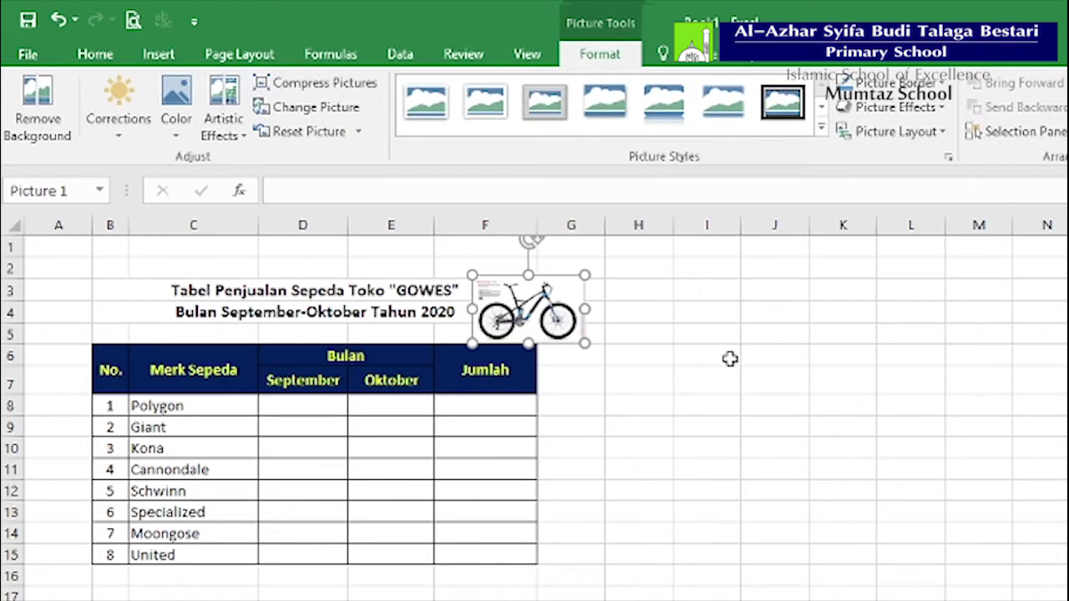
pyautogui.click(649, 374)
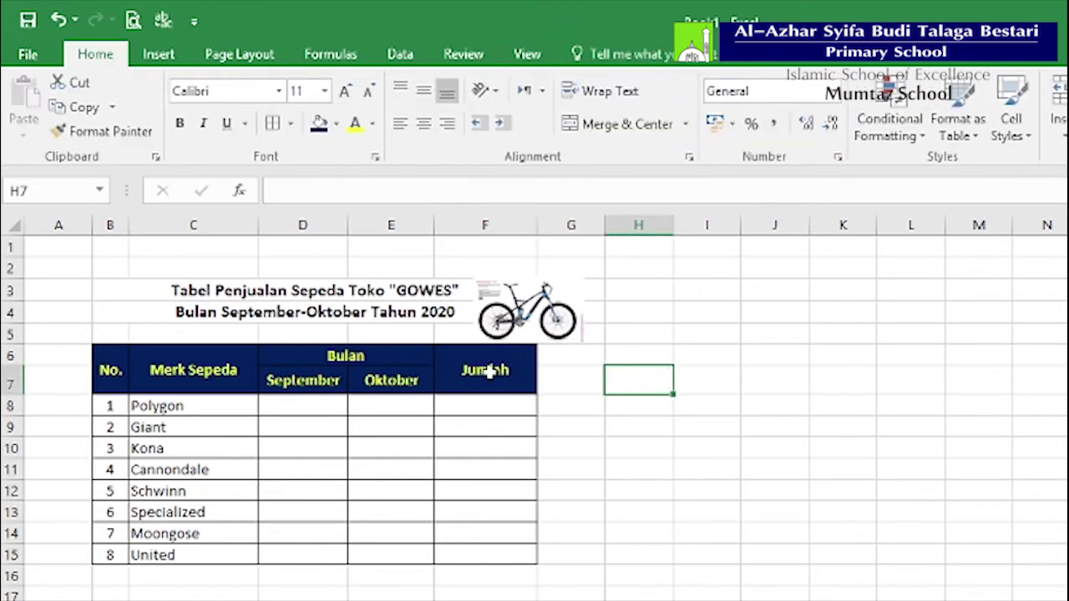
# Step: Enlarge the title lines in rows 3 and 4 to font size 14 and shift the bicycle picture clear of the text
pyautogui.click(213, 299)
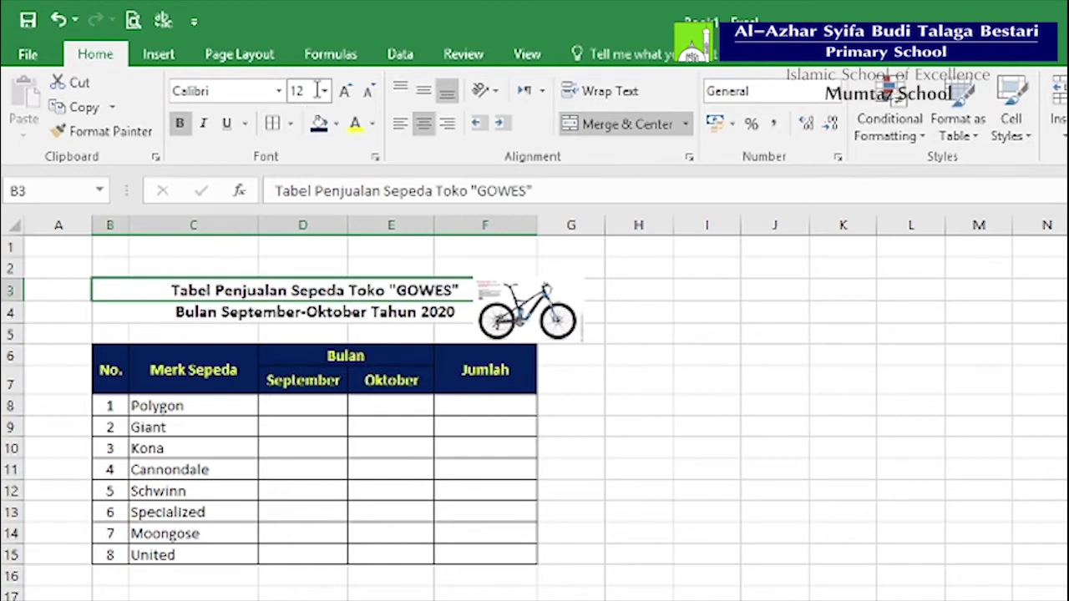
pyautogui.click(345, 91)
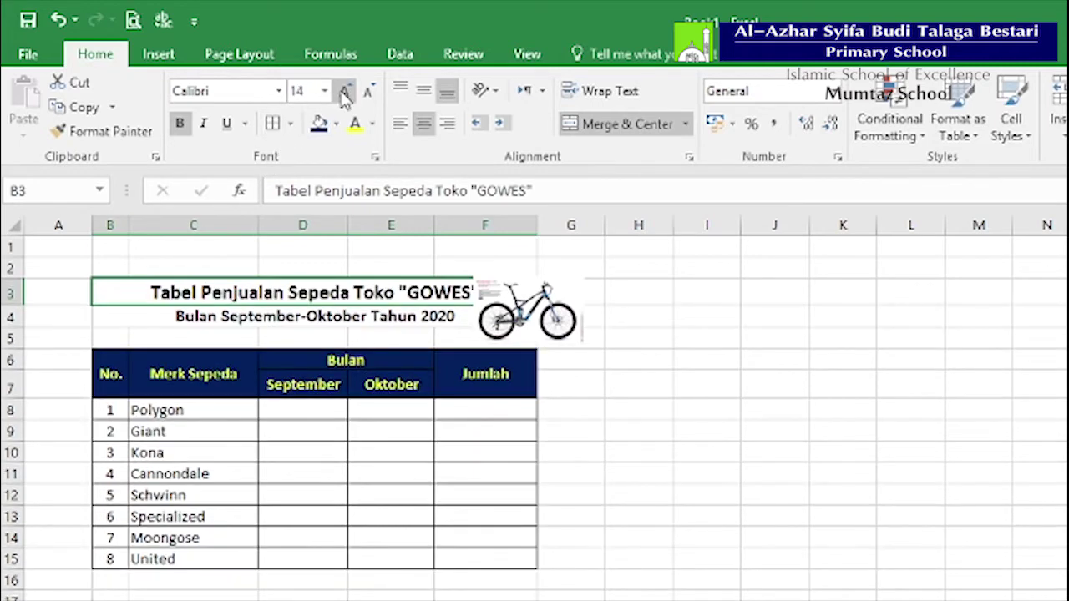
pyautogui.click(317, 315)
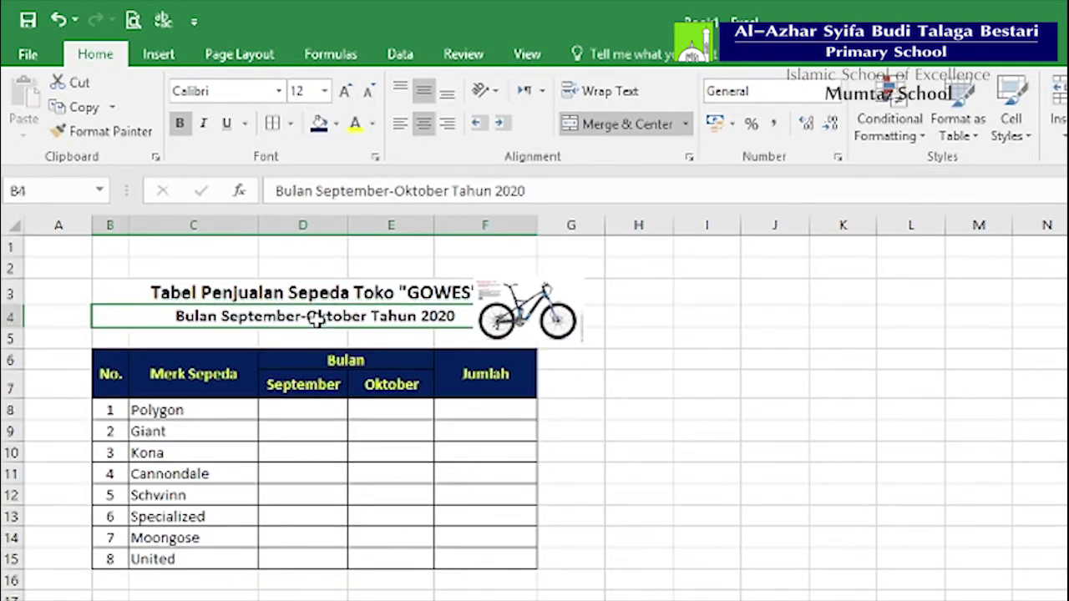
pyautogui.click(345, 91)
pyautogui.click(811, 400)
pyautogui.moveTo(546, 323); pyautogui.dragTo(568, 321)
pyautogui.click(722, 437)
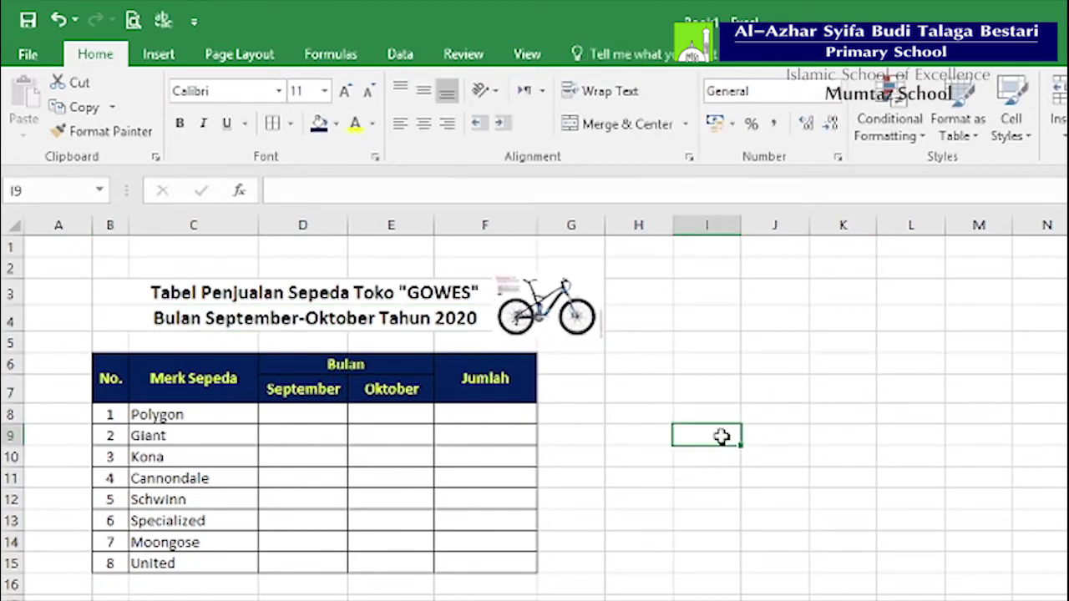
# Step: Enter September sales 20, 14, 8, 8, 5, 9, 7, 25 in D8:D15 and October sales 15, 17, 9, 5, 5, 12, 5, 38 in E8:E15
pyautogui.click(335, 417)
pyautogui.write('20')
pyautogui.press('Tab')
pyautogui.write('15')
pyautogui.press('Return')
pyautogui.write('14\t17 8\t9 8\t5 5\t5 9\t')
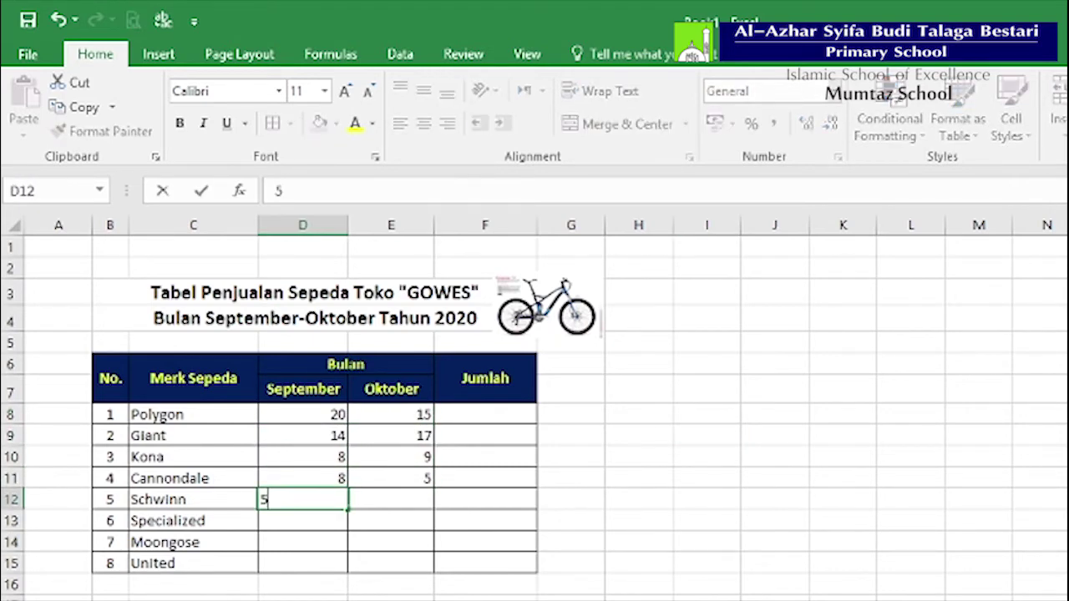
pyautogui.write('12 7\t5 25\t38')
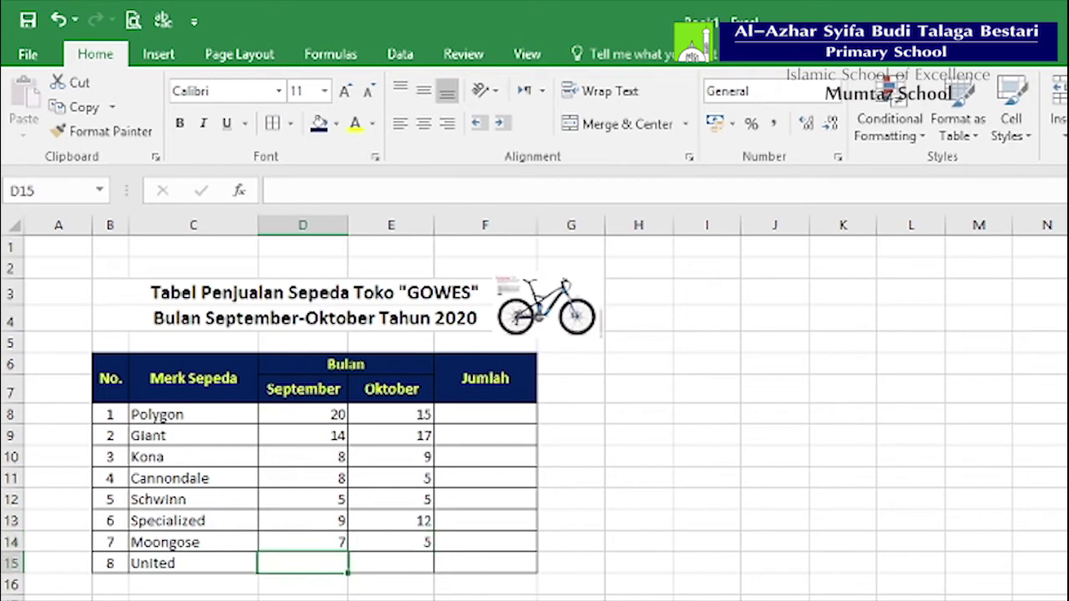
# Step: Center the September and October sales figures in D8:E15 both horizontally and vertically
pyautogui.click(299, 415)
pyautogui.moveTo(299, 416); pyautogui.dragTo(404, 565)
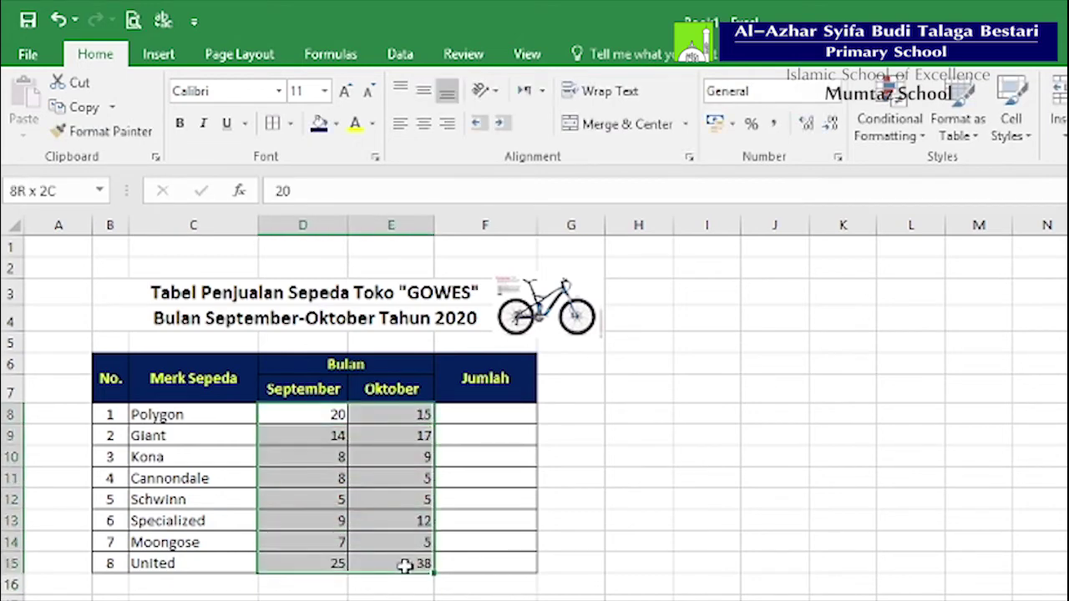
pyautogui.click(422, 98)
pyautogui.click(424, 123)
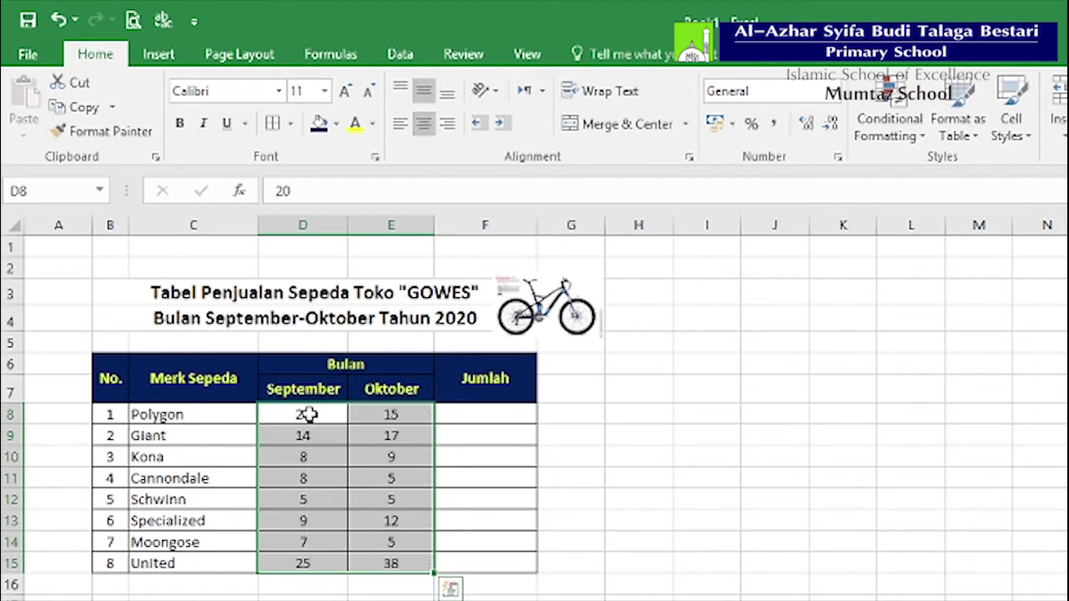
pyautogui.click(321, 457)
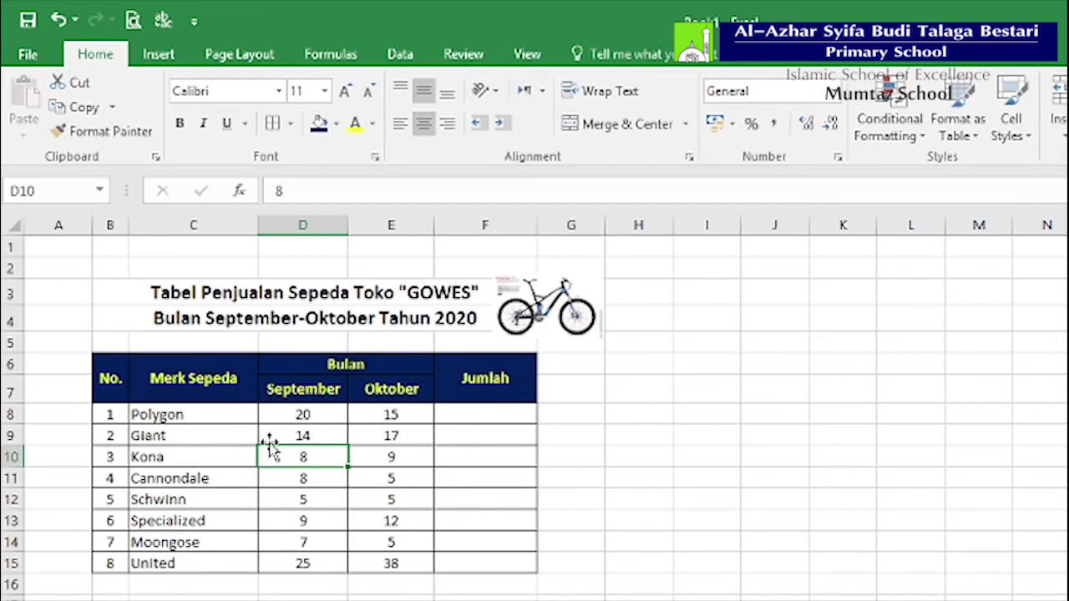
pyautogui.click(707, 498)
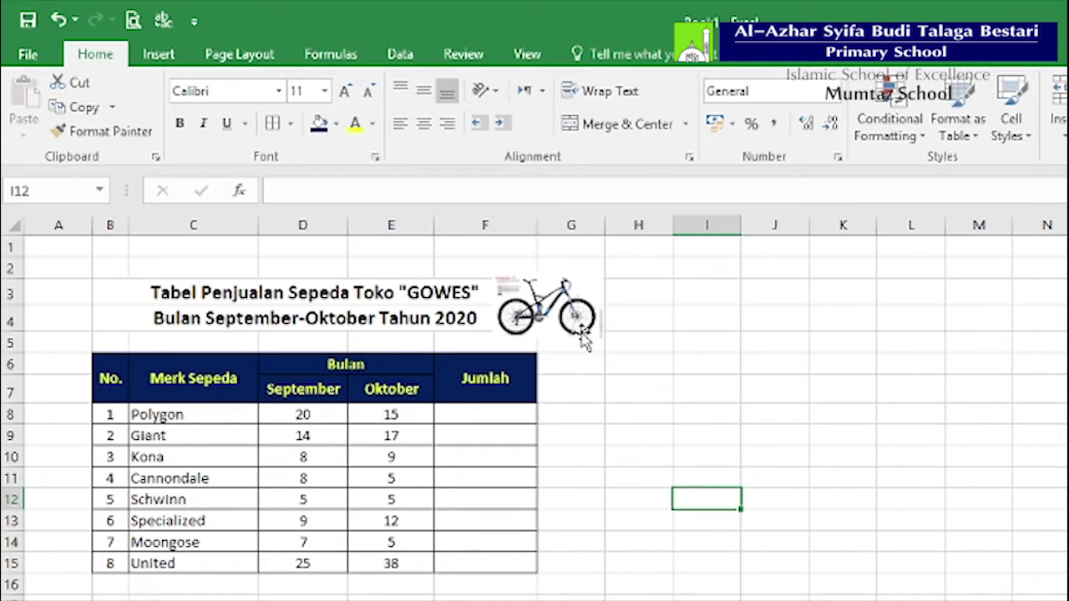
# Step: Enter the formula =D8+E8 in F8 to add Polygon's September and October sales
pyautogui.click(490, 417)
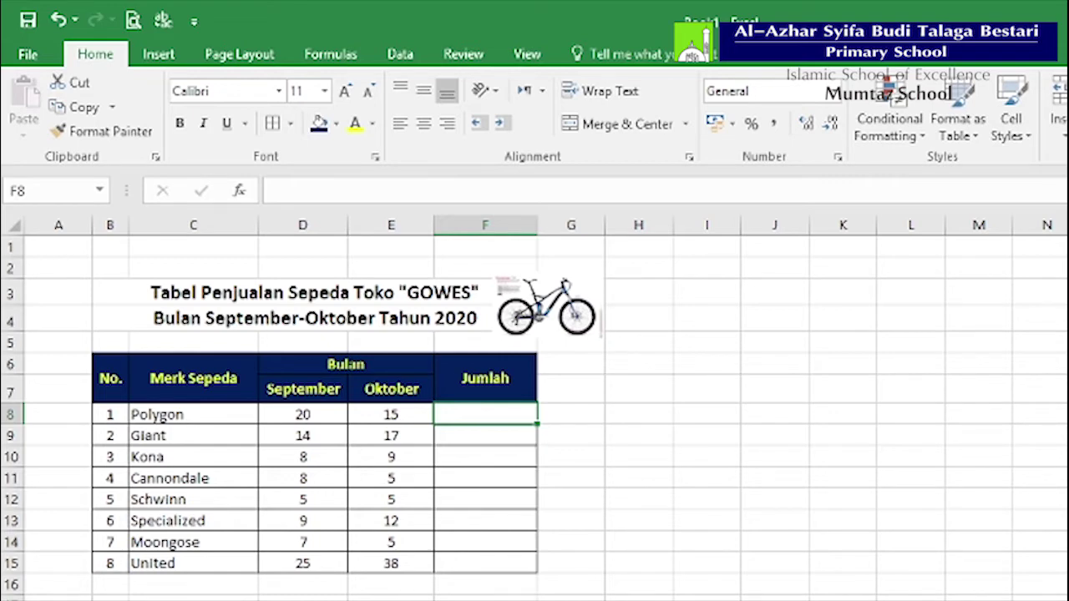
pyautogui.write('=')
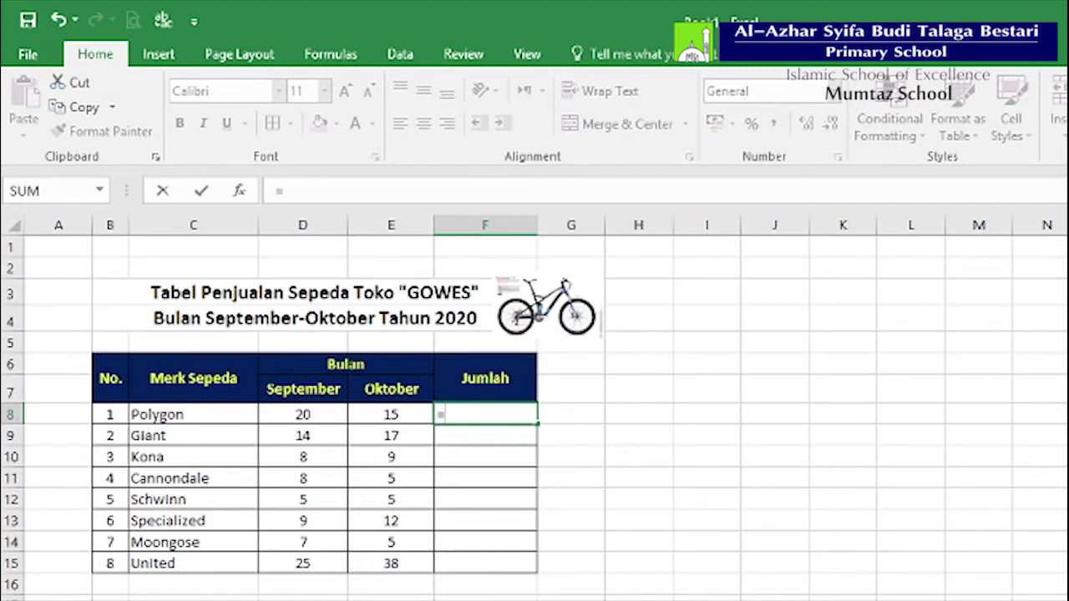
pyautogui.write('d')
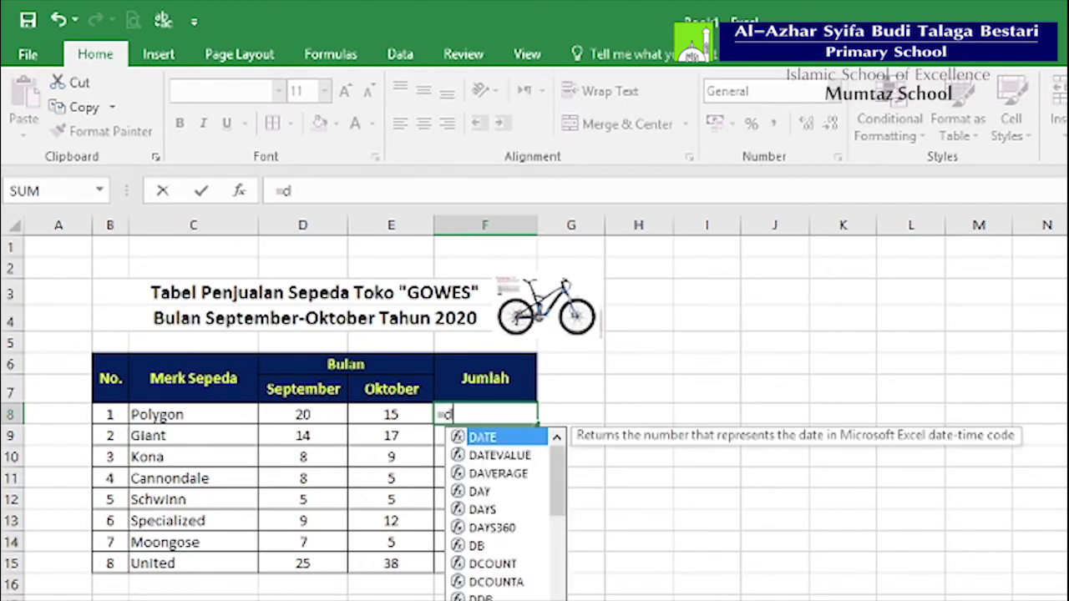
pyautogui.write('8')
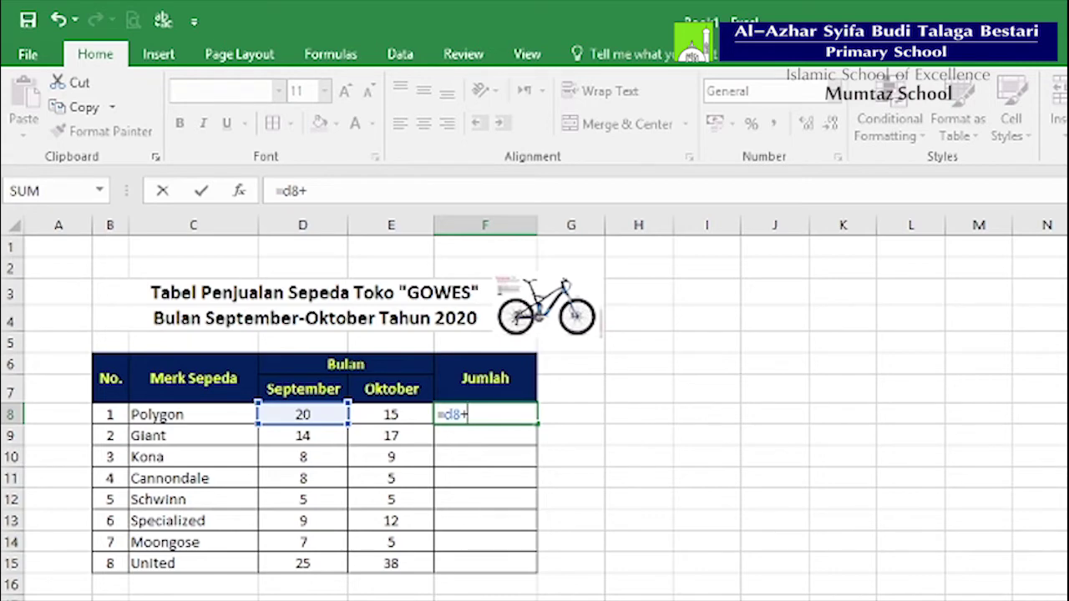
pyautogui.write('+e')
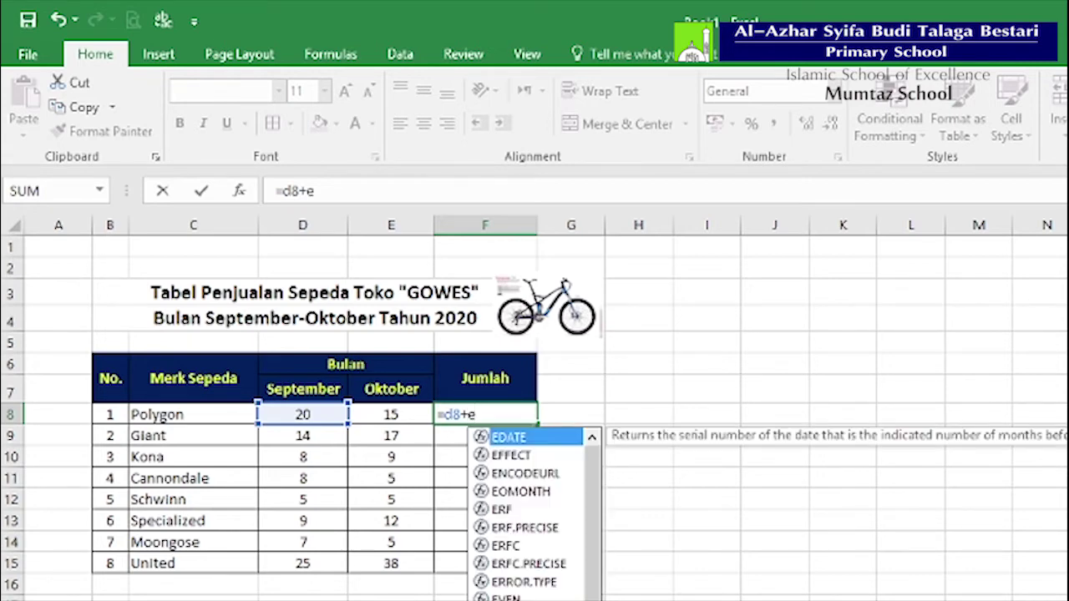
pyautogui.write('8')
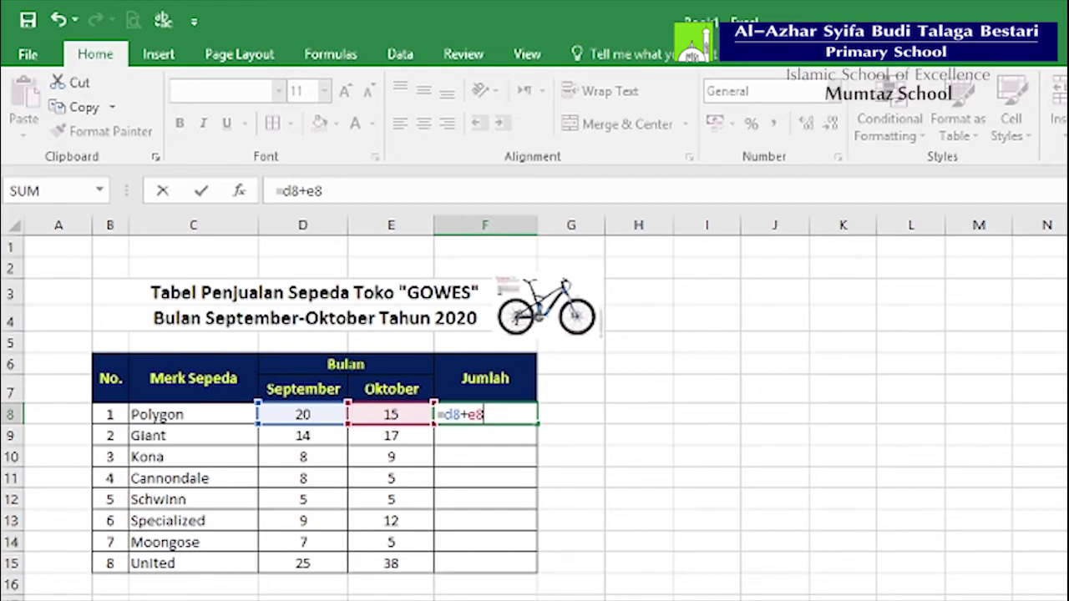
pyautogui.press('Return')
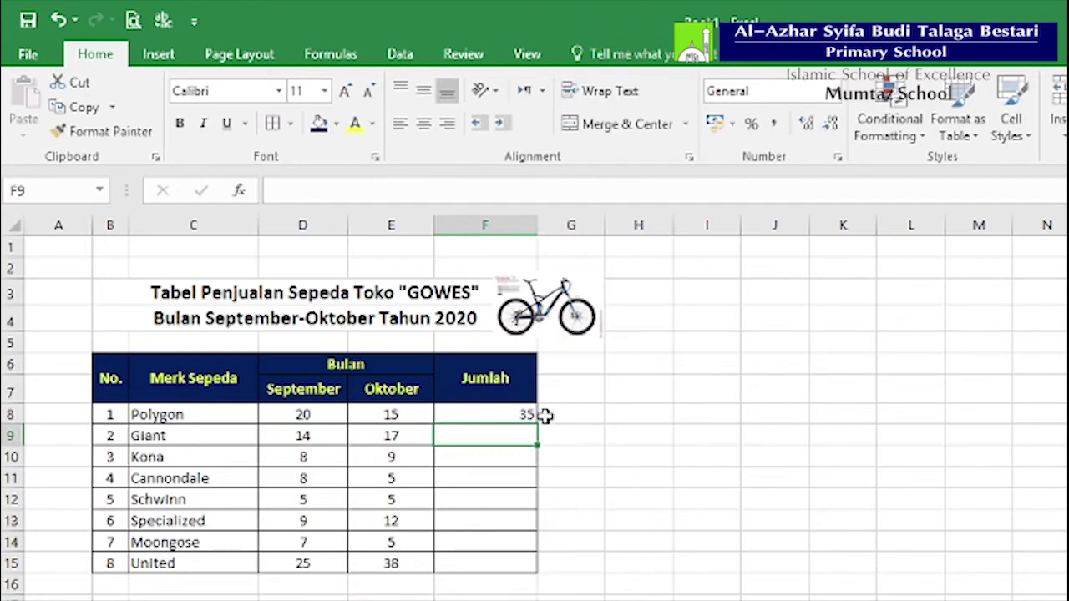
# Step: Center the Jumlah column cells F8:F15 horizontally
pyautogui.click(515, 413)
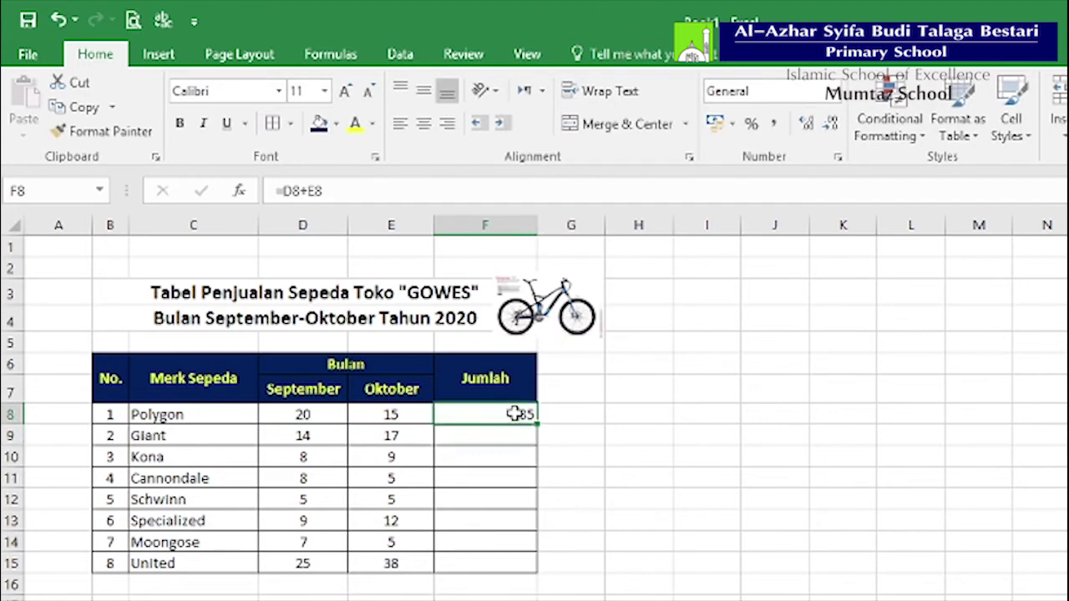
pyautogui.click(423, 122)
pyautogui.click(692, 429)
pyautogui.moveTo(520, 420); pyautogui.dragTo(508, 567)
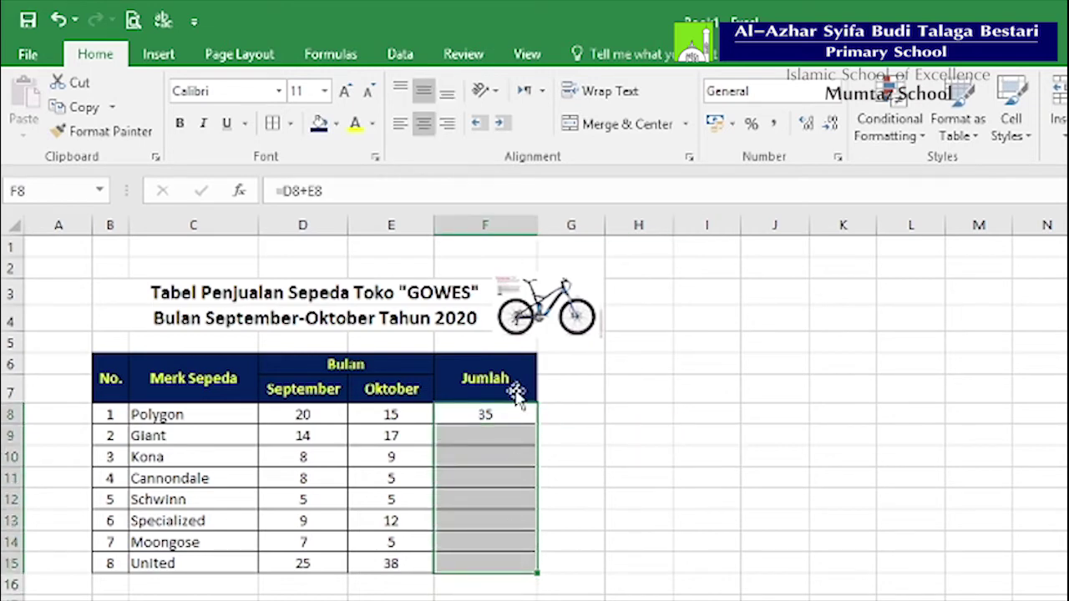
pyautogui.click(448, 123)
pyautogui.click(424, 123)
pyautogui.click(616, 461)
# Step: Enter the formula =D9+E9 in F9 to add Giant's September and October sales
pyautogui.click(526, 439)
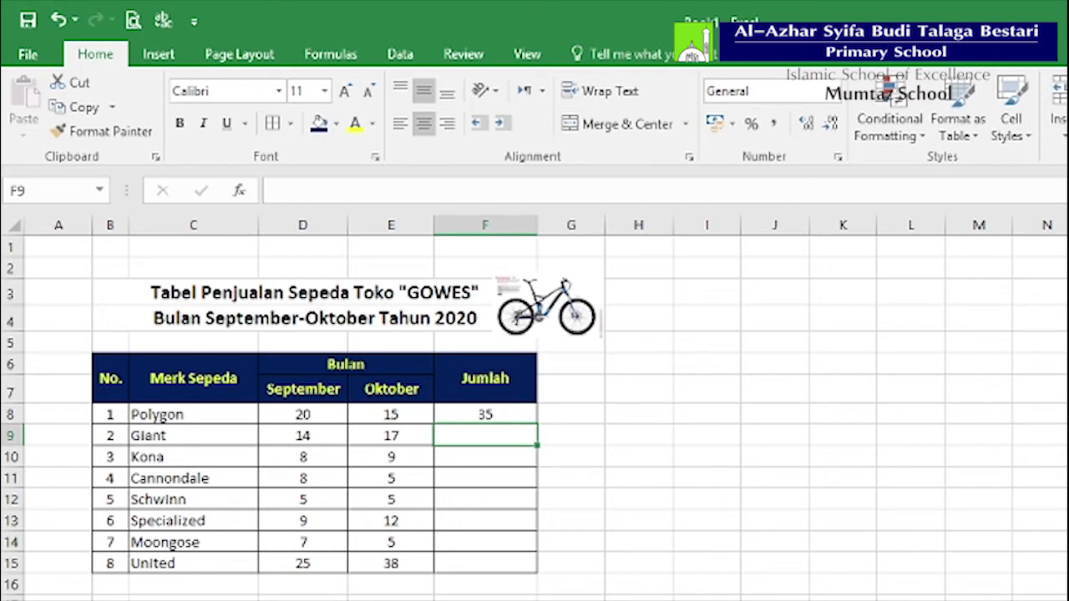
pyautogui.write('=')
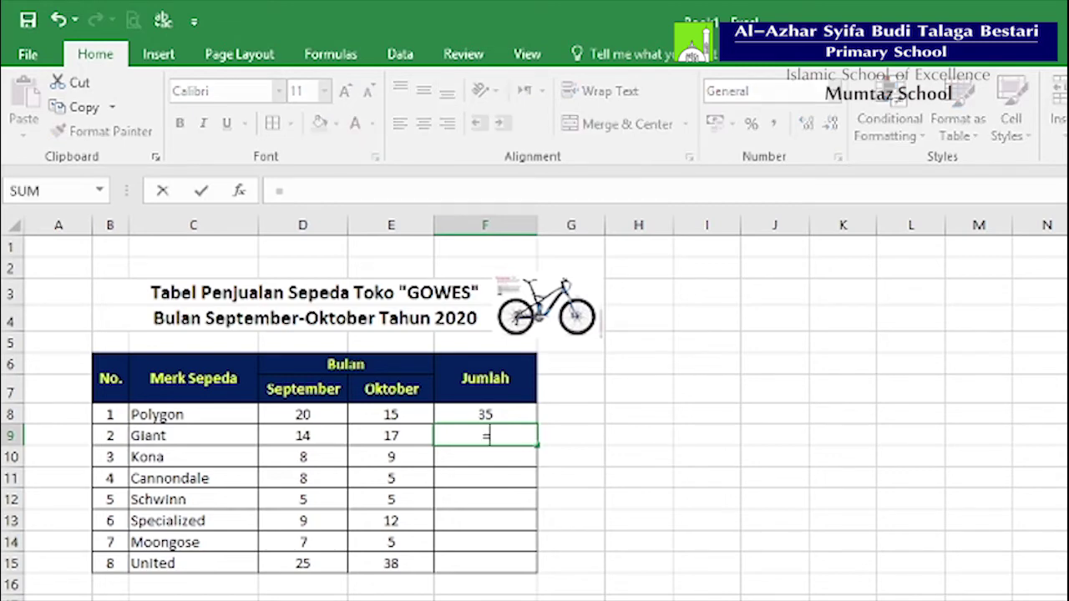
pyautogui.write('d')
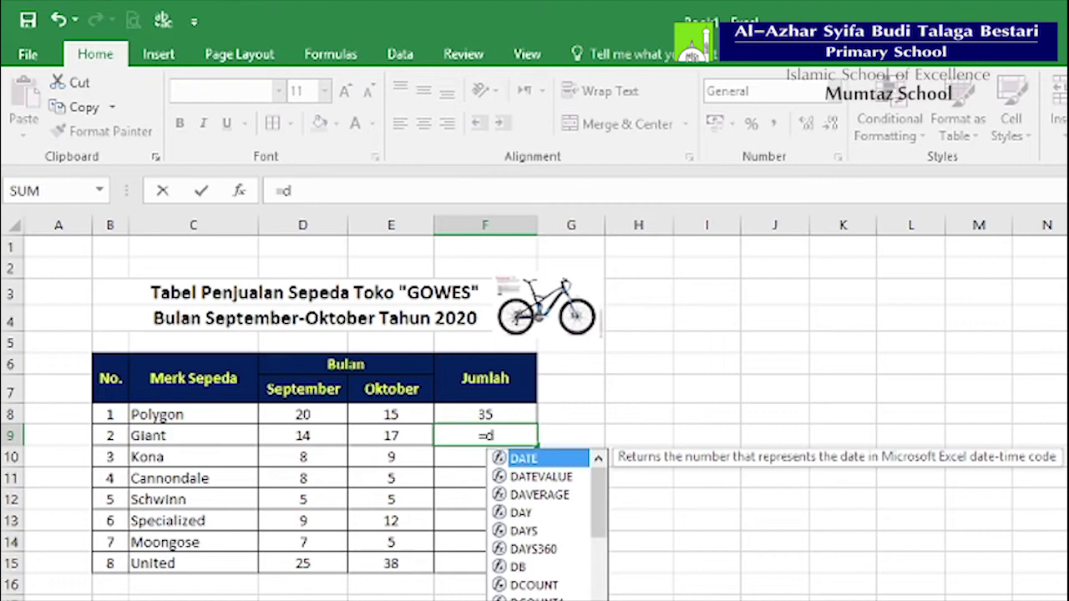
pyautogui.write('9')
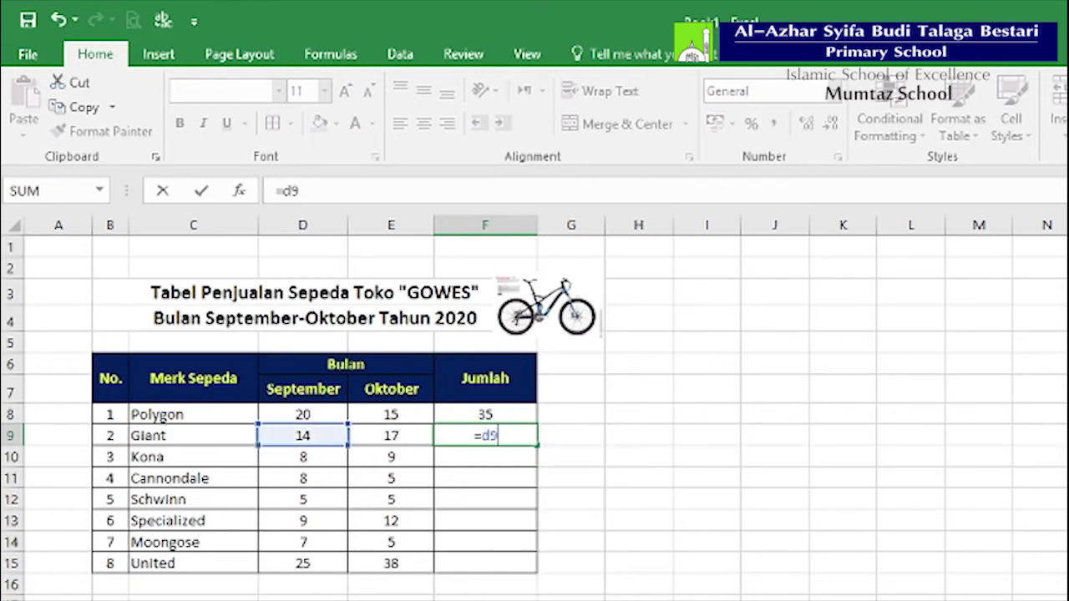
pyautogui.write('+e9')
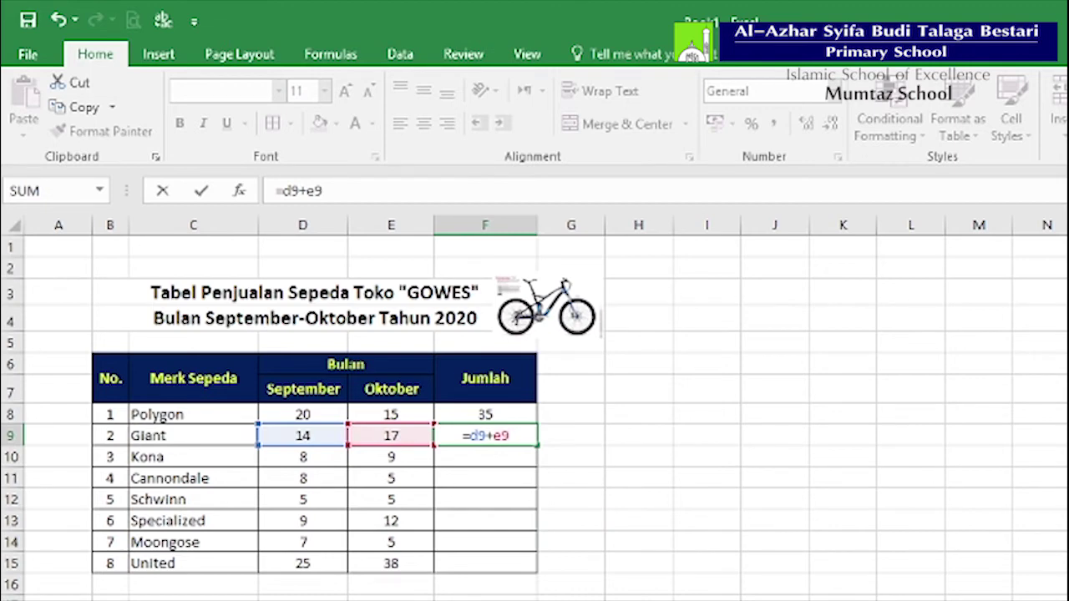
pyautogui.press('Return')
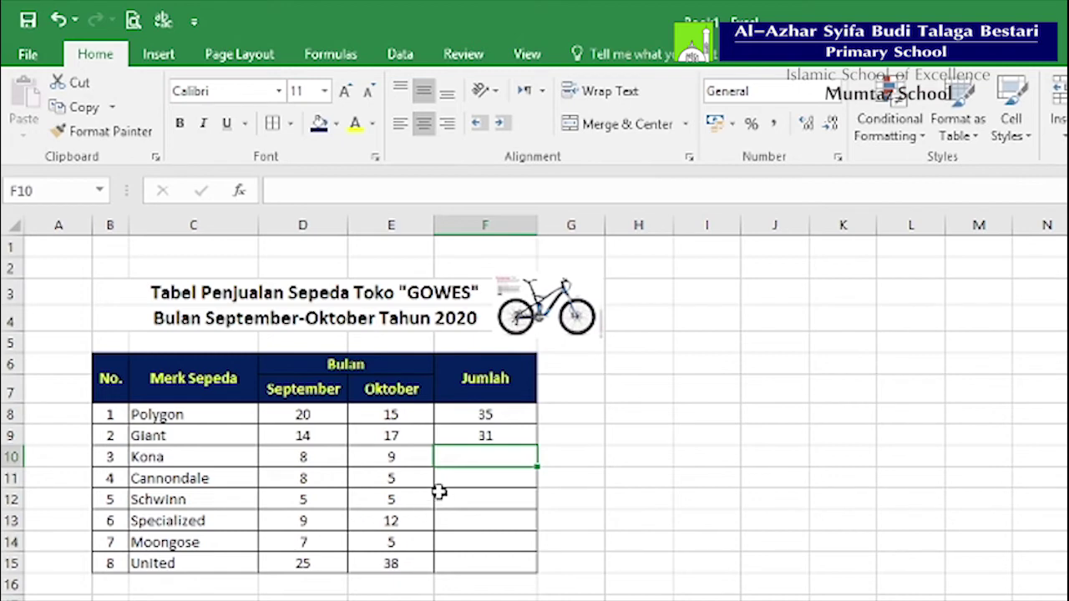
pyautogui.click(460, 434)
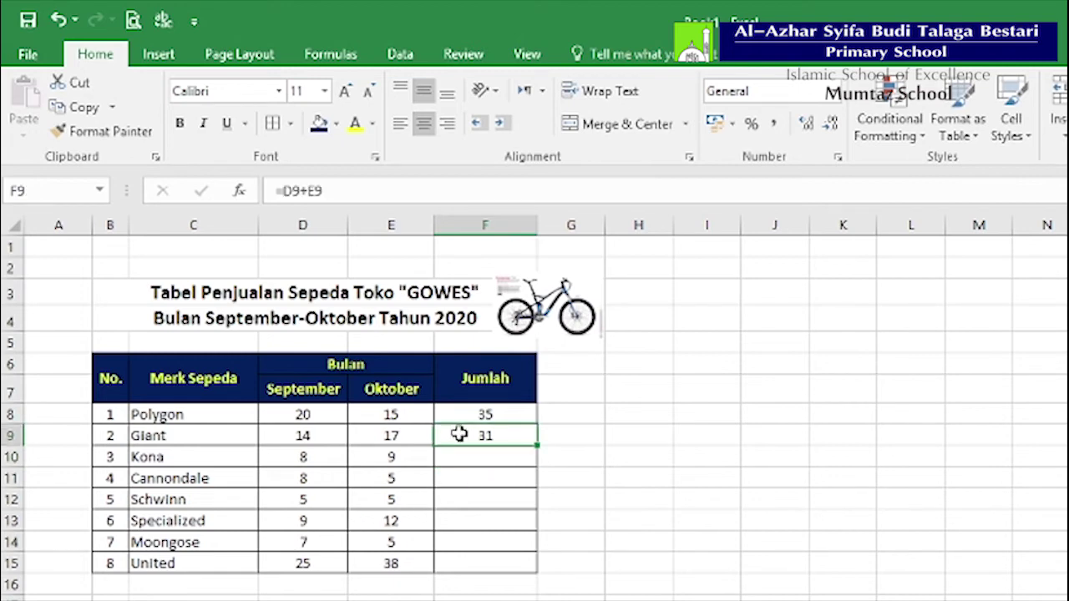
pyautogui.click(464, 458)
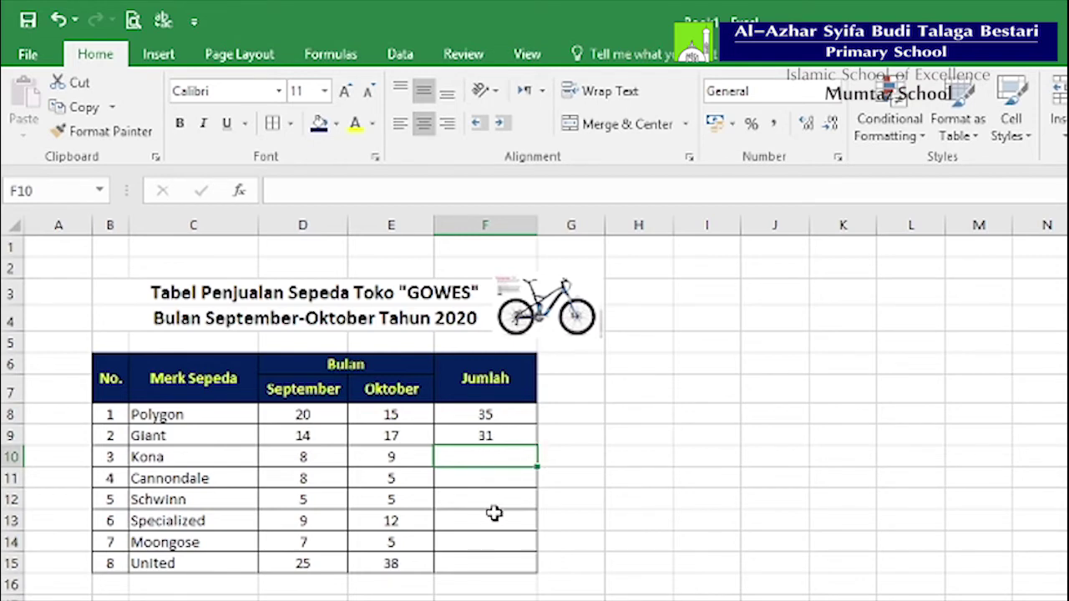
pyautogui.click(512, 435)
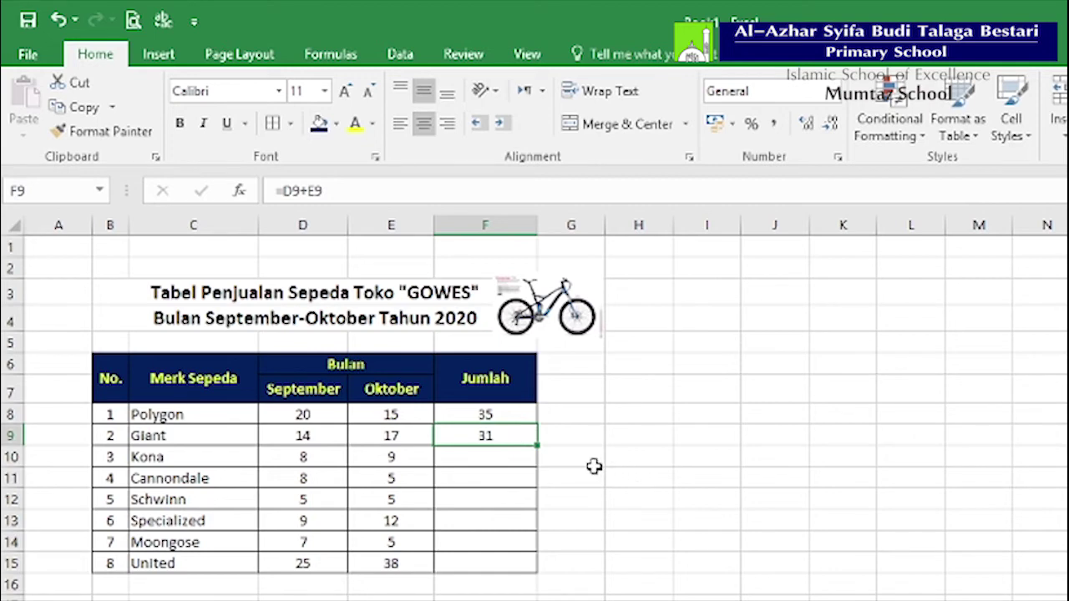
# Step: Clear the row numbers in B10:B15 and refill the numbering down to B15 from the 1 and 2 in B8:B9
pyautogui.click(114, 415)
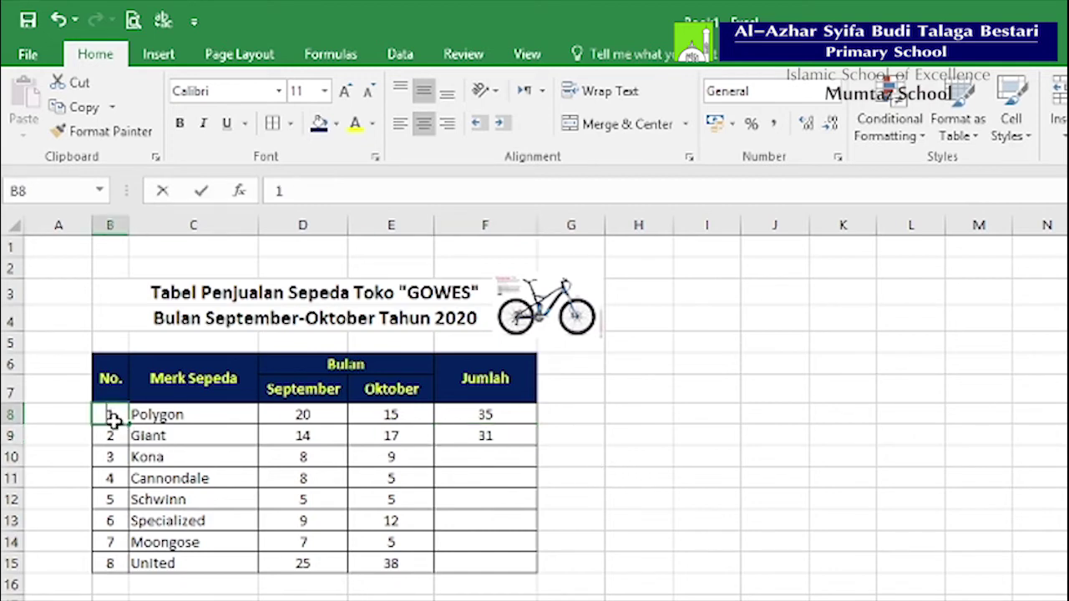
pyautogui.click(112, 436)
pyautogui.moveTo(108, 458); pyautogui.dragTo(109, 565)
pyautogui.press('Delete')
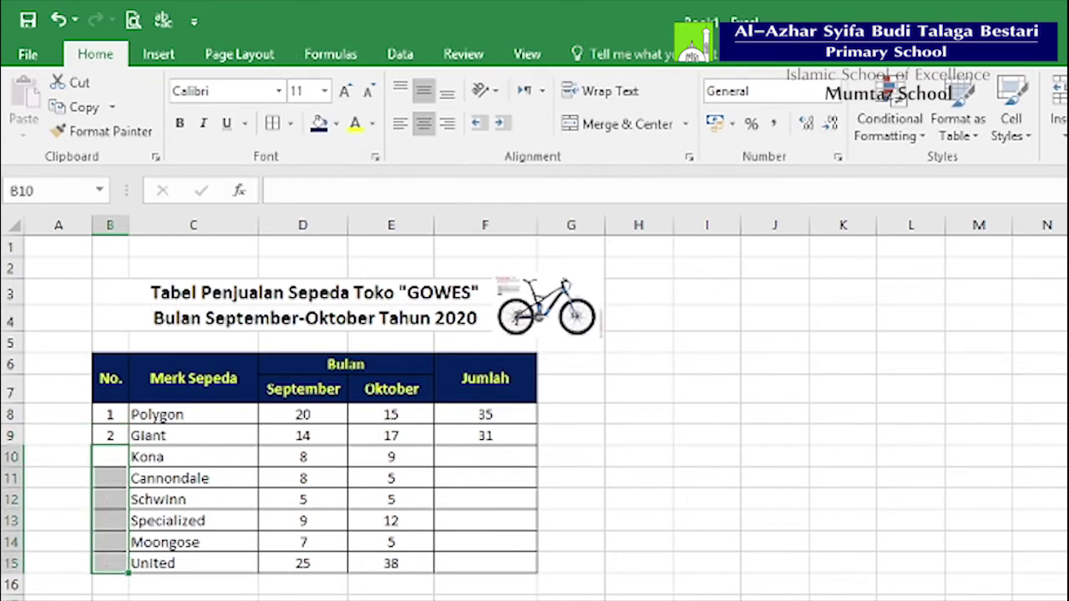
pyautogui.moveTo(107, 414); pyautogui.dragTo(125, 573)
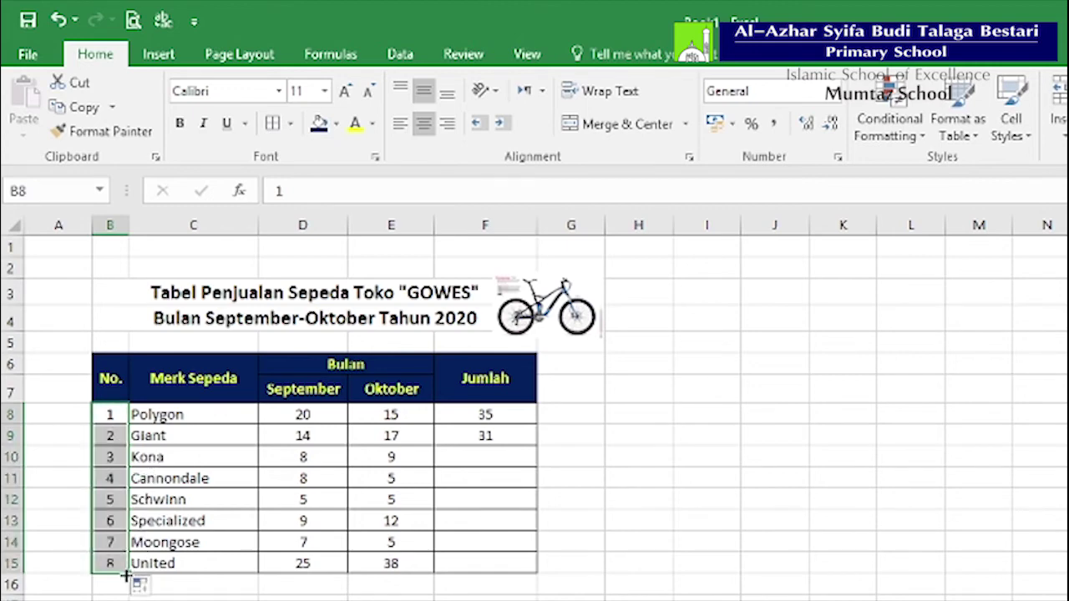
pyautogui.click(732, 528)
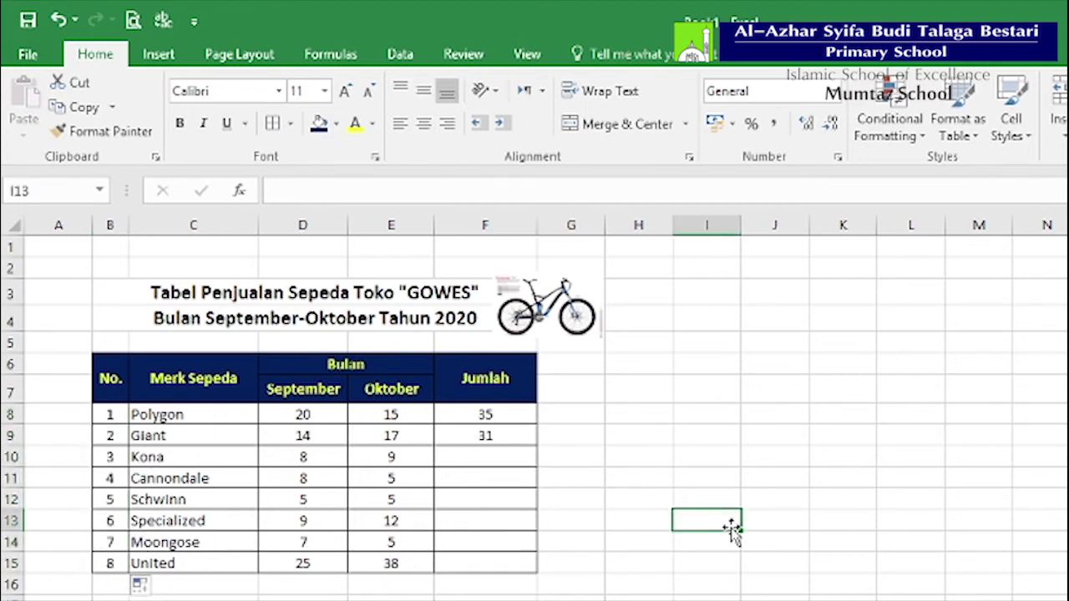
# Step: Fill the addition formula in F9 down to F15
pyautogui.click(495, 437)
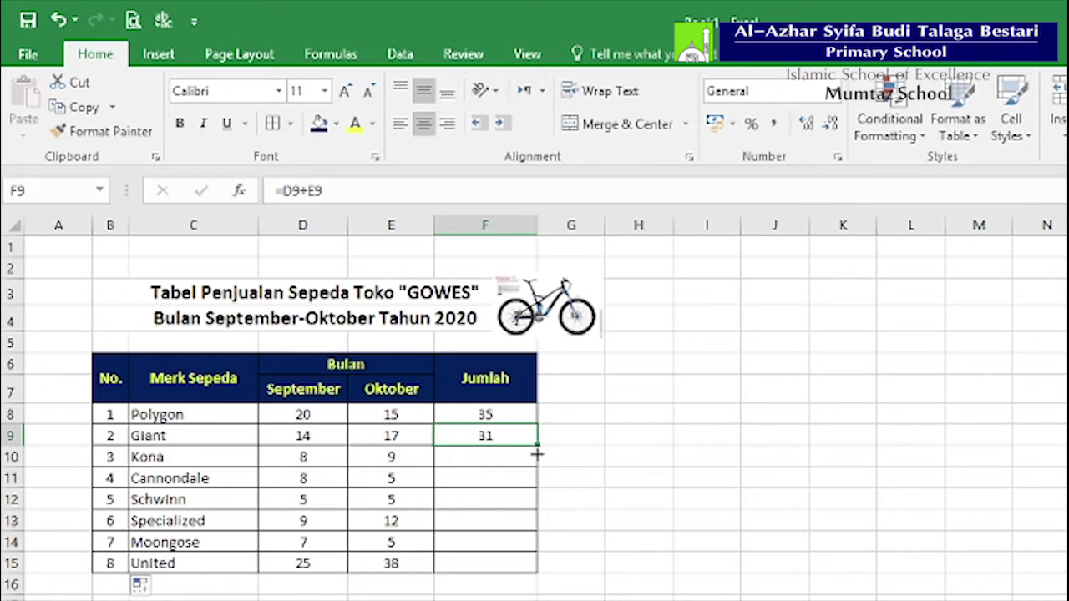
pyautogui.moveTo(537, 455); pyautogui.dragTo(530, 574)
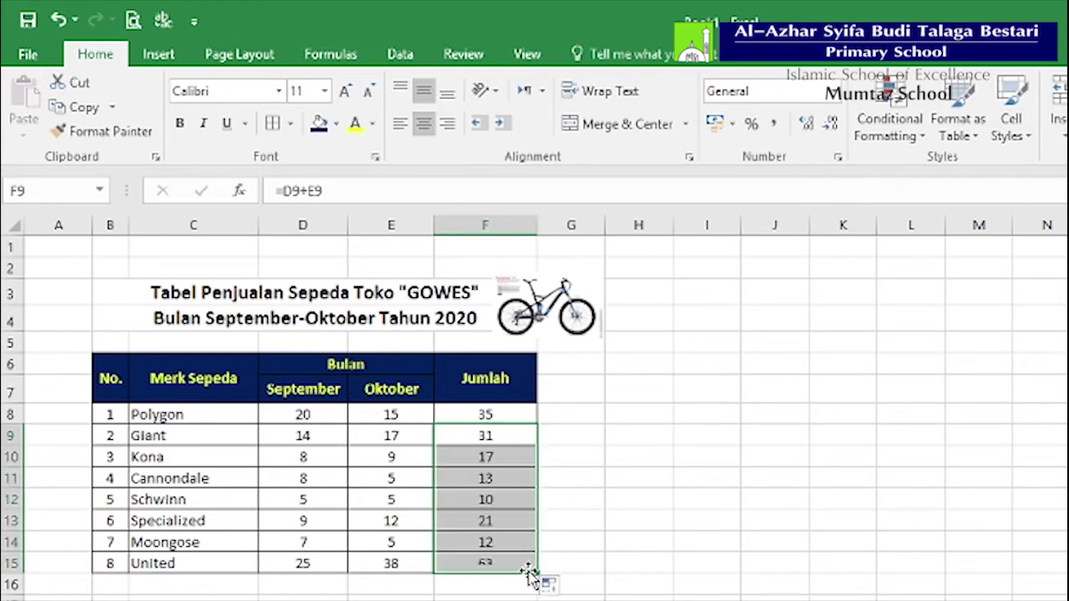
# Step: Examine the Jumlah formulas from F9 to F15 to see which cells each row adds
pyautogui.click(488, 473)
pyautogui.click(489, 457)
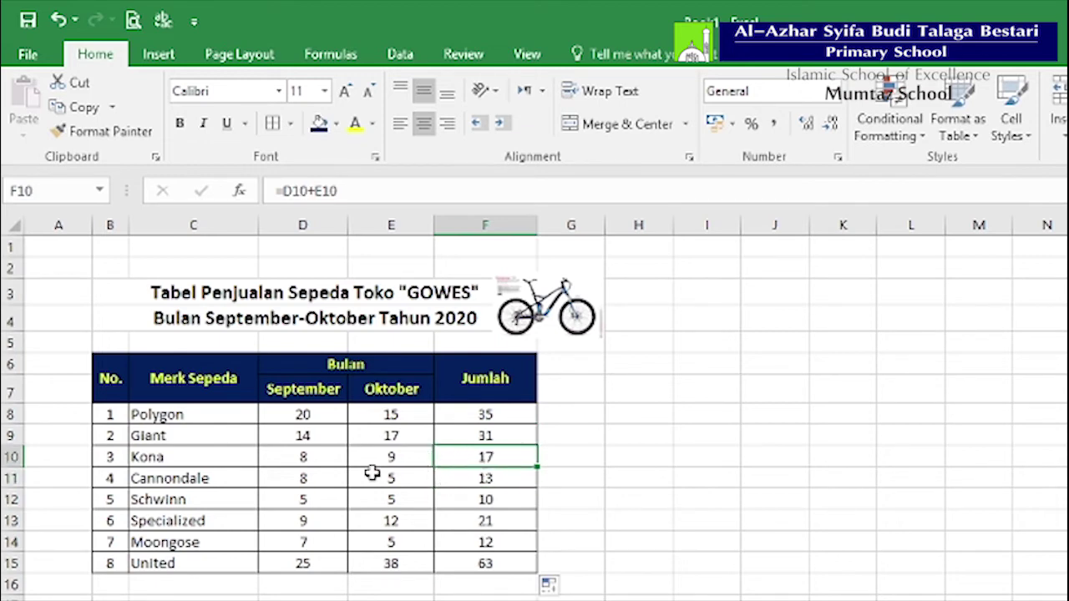
pyautogui.click(497, 433)
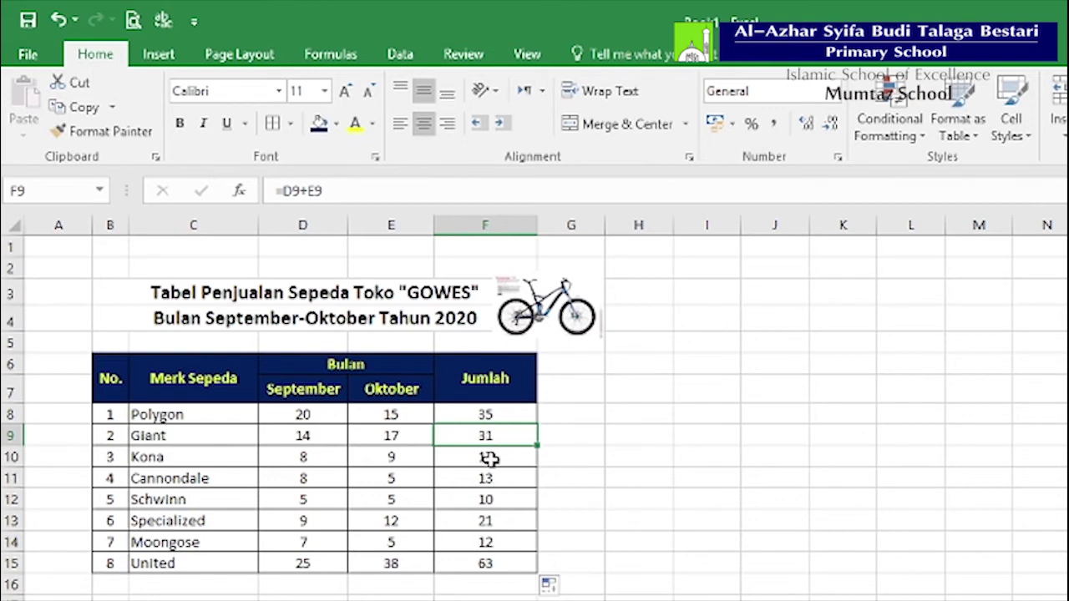
pyautogui.click(490, 459)
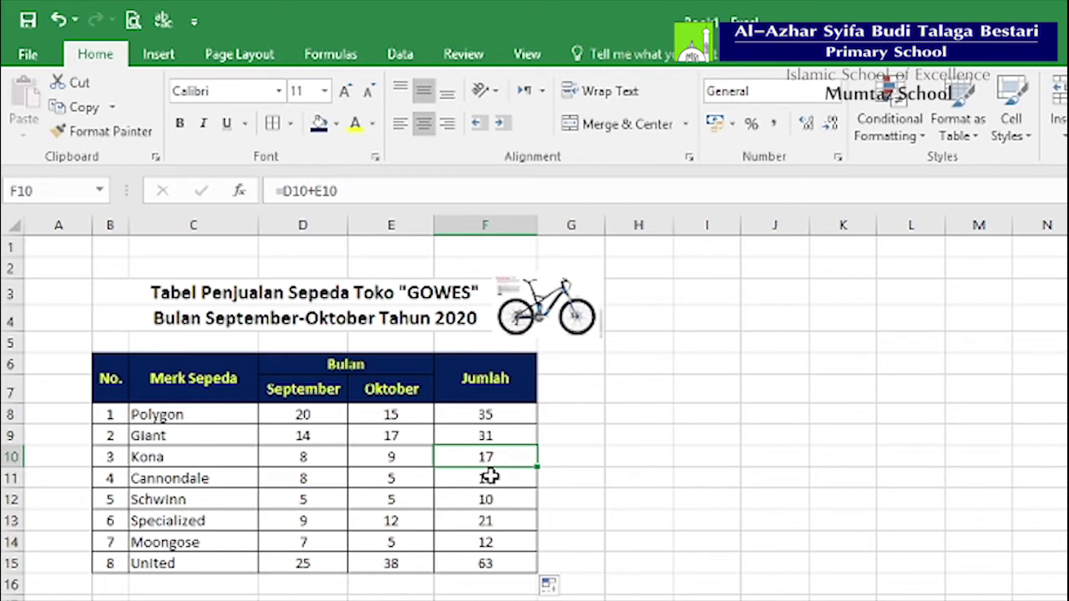
pyautogui.click(489, 476)
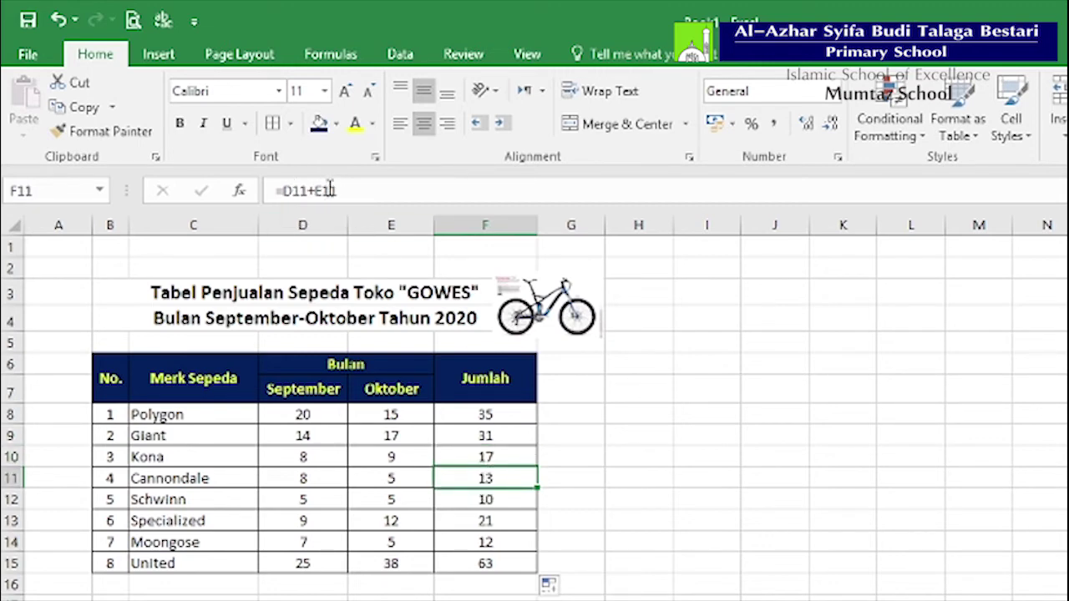
pyautogui.doubleClick(483, 500)
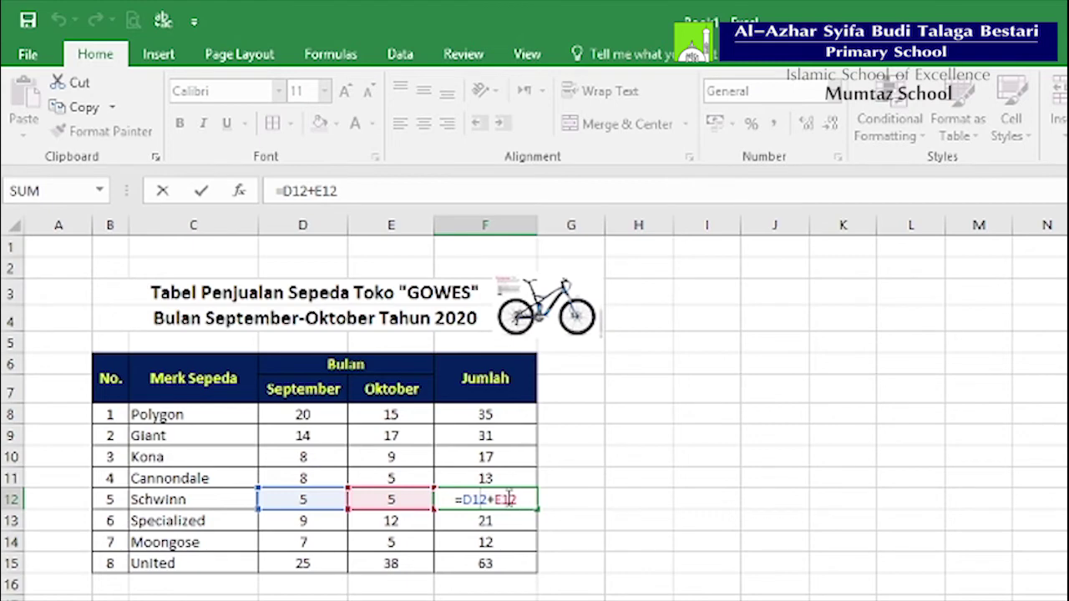
pyautogui.press('Return')
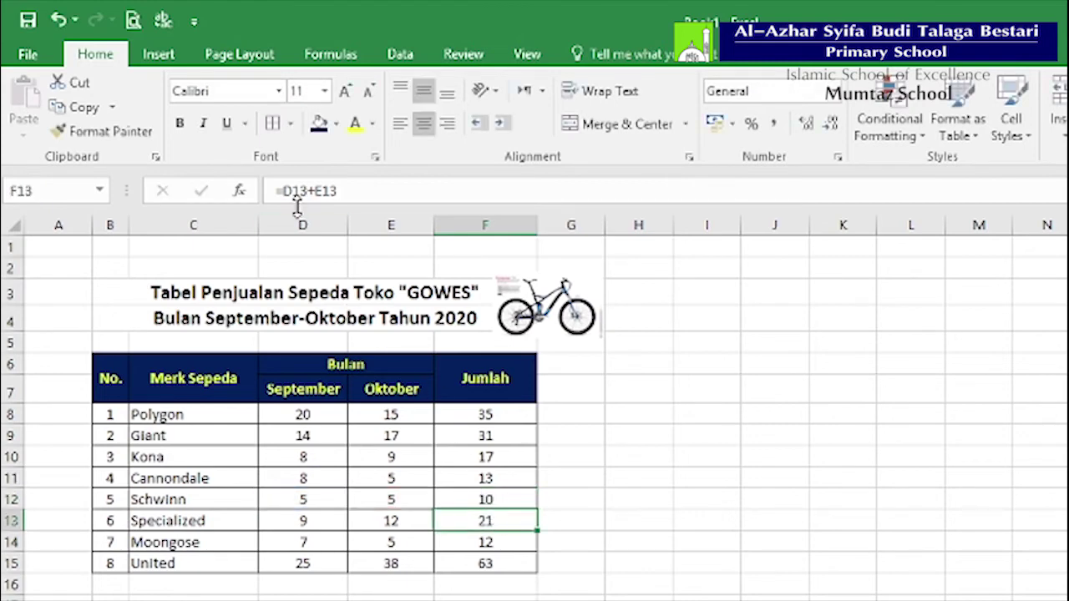
pyautogui.press('Down')
pyautogui.press('Down')
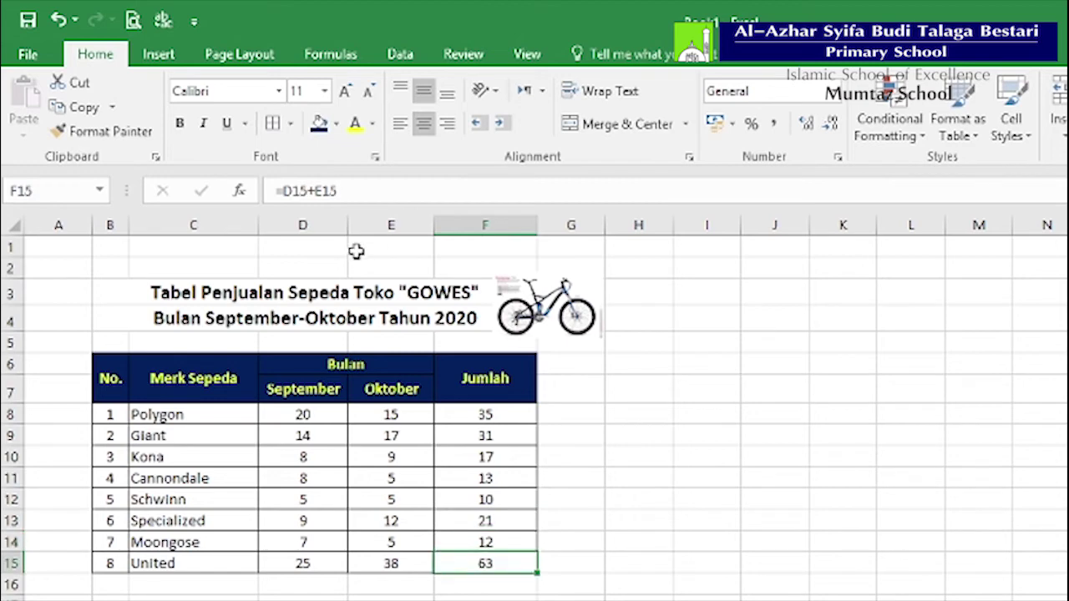
# Step: Undo the Jumlah fill and copy the F9 formula down to F15 again
pyautogui.hotkey('ctrl', 'z')
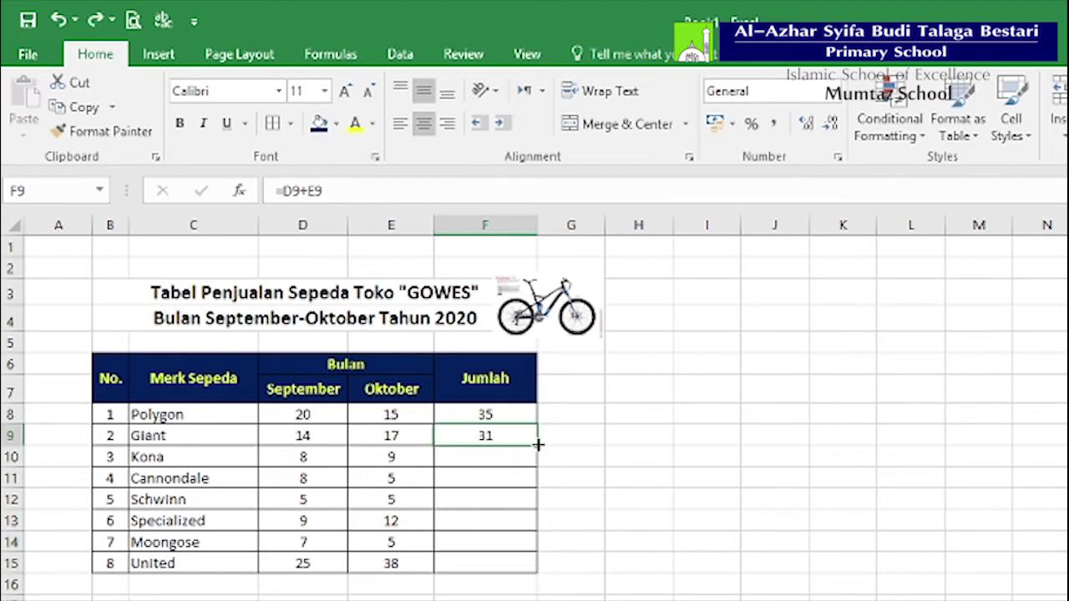
pyautogui.moveTo(539, 455); pyautogui.dragTo(526, 572)
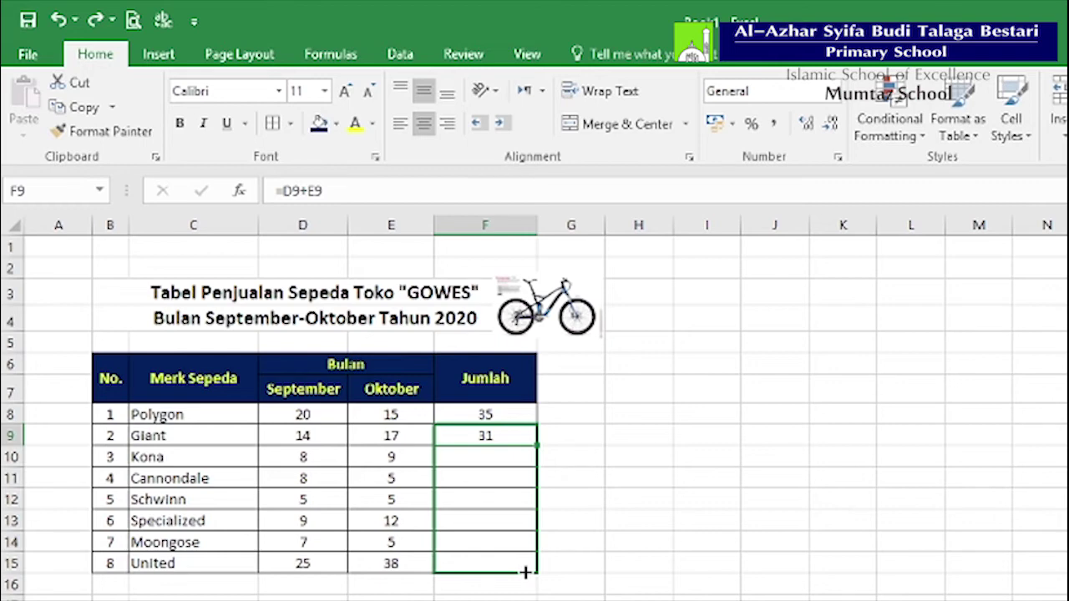
pyautogui.moveTo(525, 573); pyautogui.dragTo(530, 577)
# Step: Inspect the formula in F9 and compare its row references with those of the copies in F10:F15
pyautogui.doubleClick(492, 435)
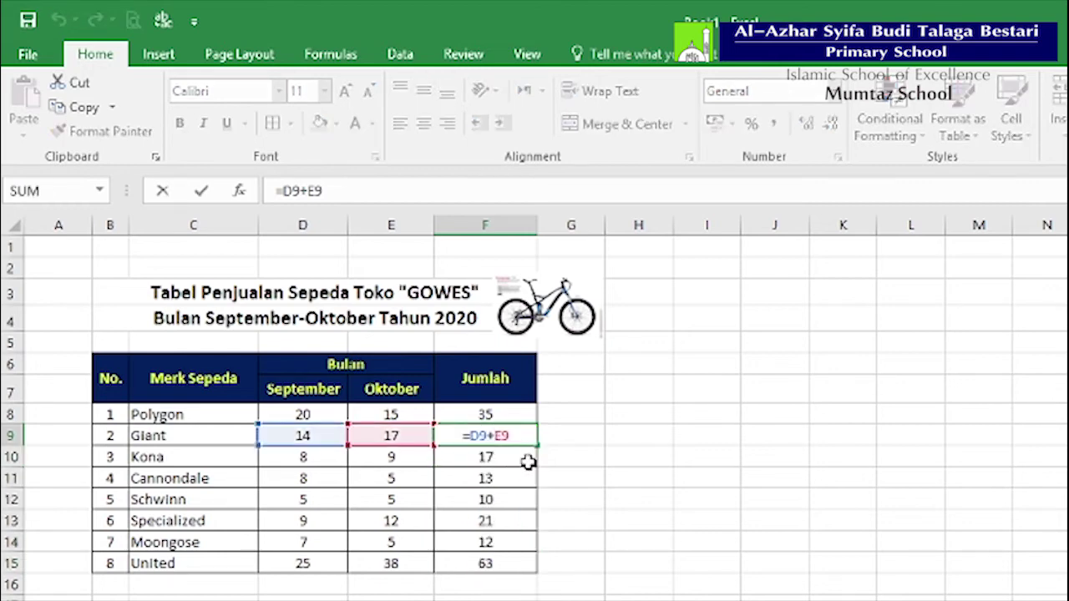
pyautogui.press('Return')
pyautogui.click(506, 437)
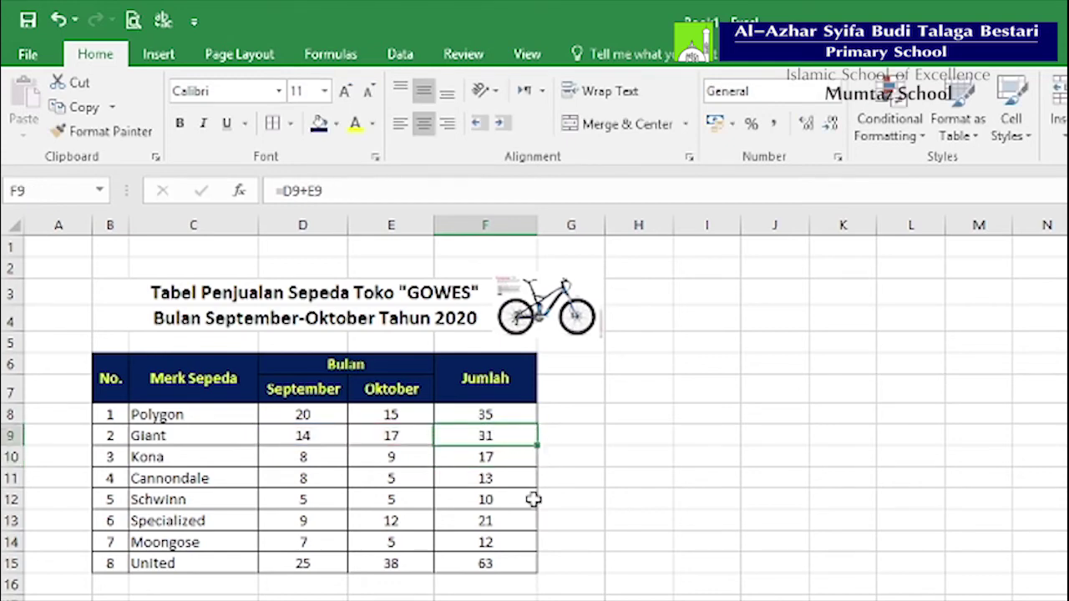
pyautogui.click(495, 457)
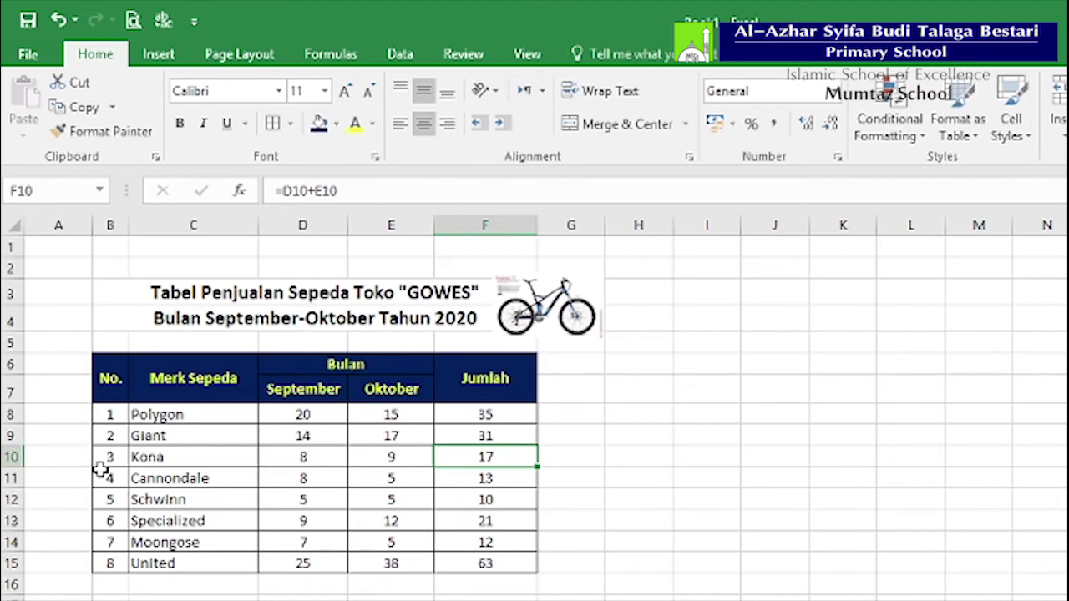
pyautogui.click(484, 477)
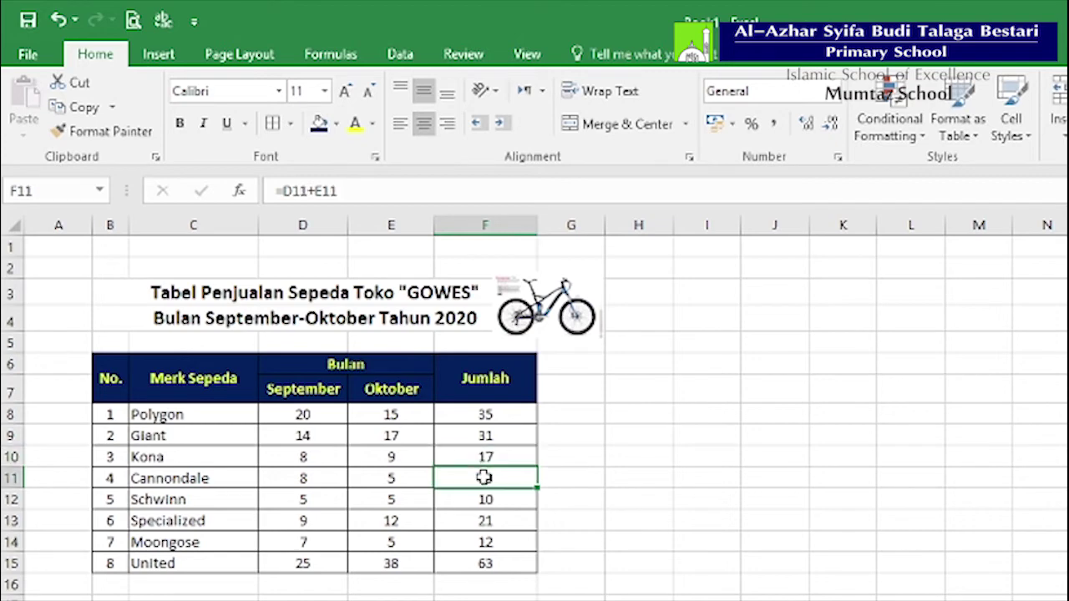
pyautogui.click(486, 501)
pyautogui.click(486, 541)
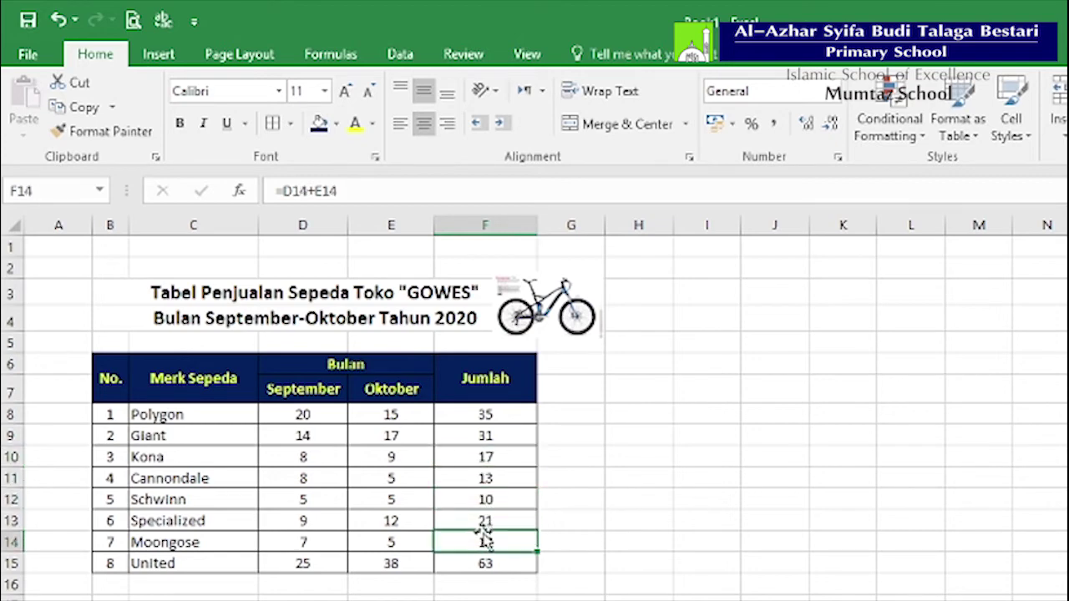
pyautogui.click(482, 520)
pyautogui.click(480, 544)
pyautogui.click(487, 571)
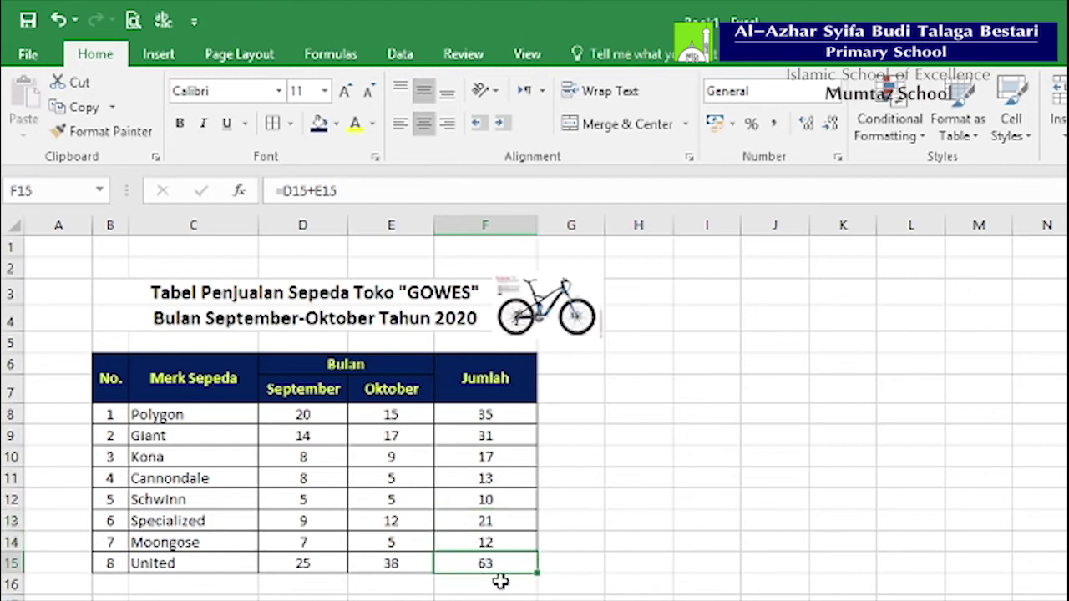
# Step: Fill the No. column series from the 1 and 2 in B8:B9 down to B15
pyautogui.click(715, 462)
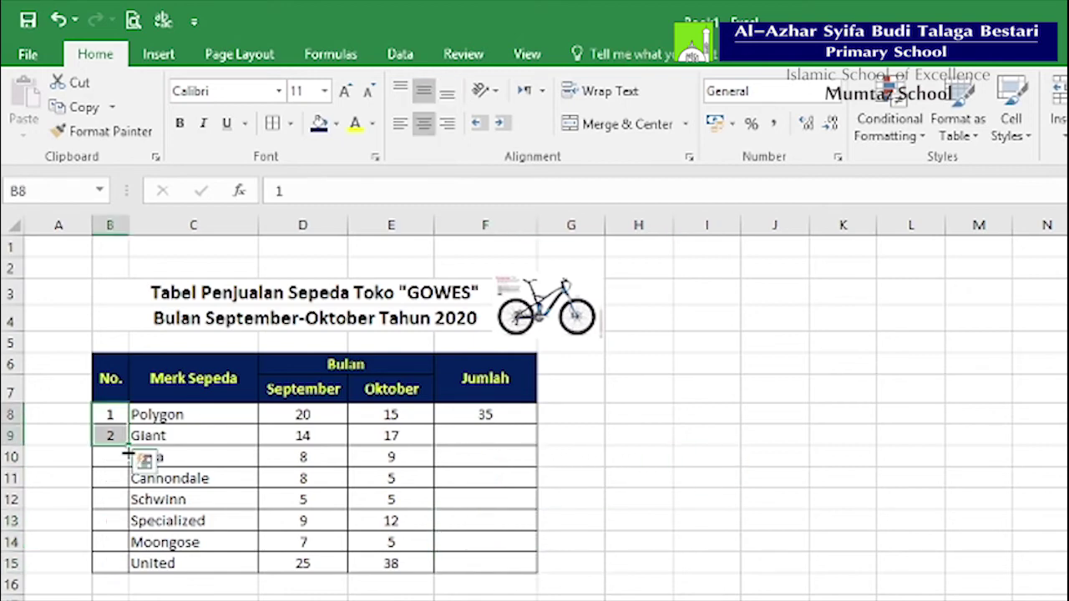
pyautogui.moveTo(129, 447); pyautogui.dragTo(128, 577)
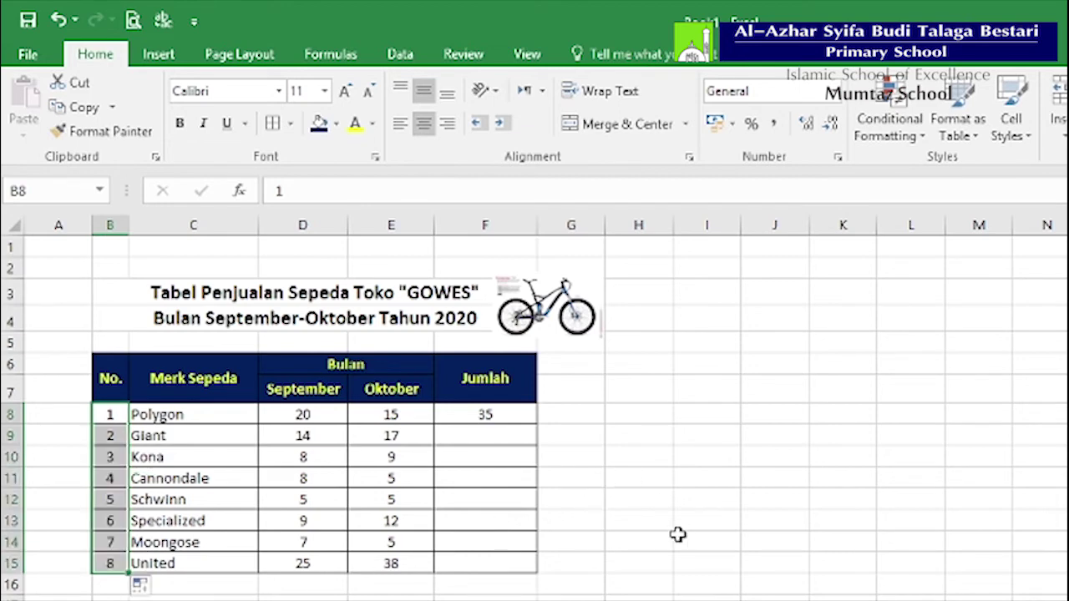
# Step: Fill Polygon's addition formula in F8 down to F15 to total every bicycle brand
pyautogui.click(490, 412)
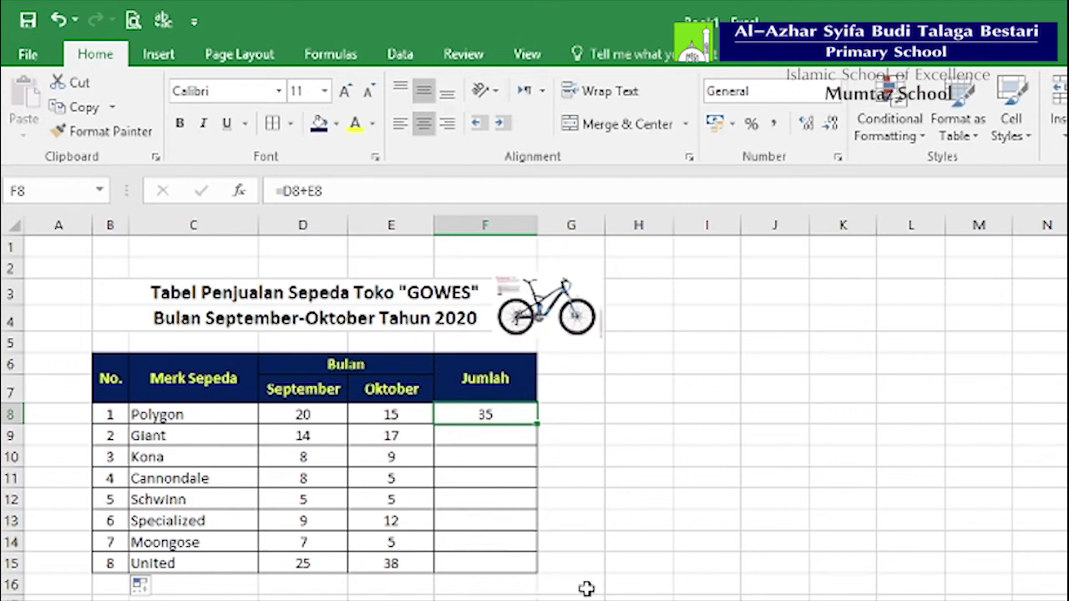
pyautogui.click(601, 446)
pyautogui.click(490, 414)
pyautogui.moveTo(537, 426); pyautogui.dragTo(529, 574)
# Step: Check the formulas copied from F8 into the Jumlah cells F9 to F15
pyautogui.click(501, 430)
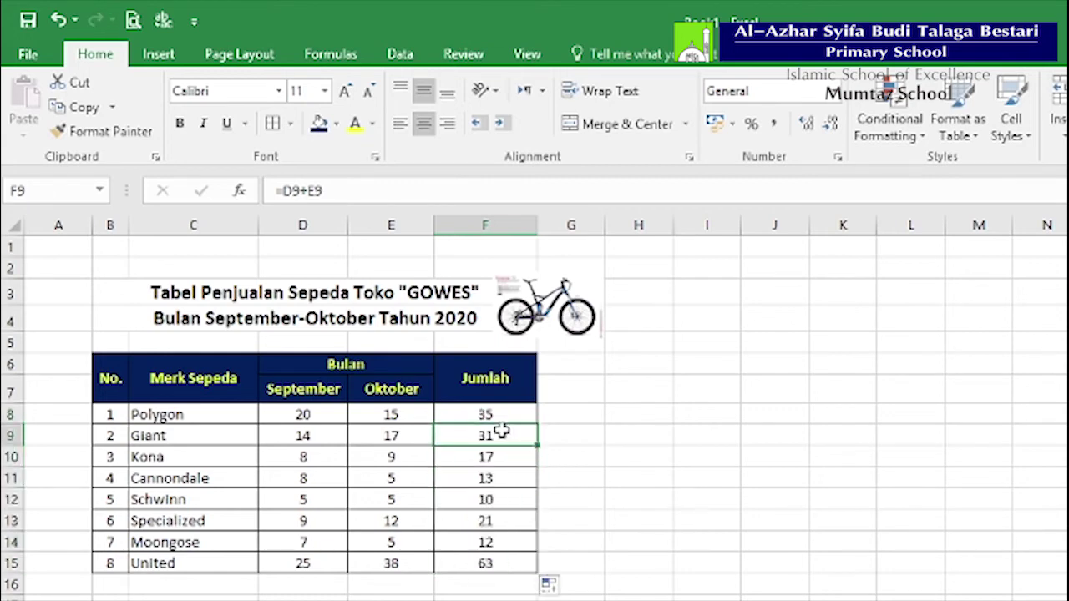
pyautogui.click(490, 455)
pyautogui.click(492, 477)
pyautogui.click(494, 504)
pyautogui.click(491, 541)
pyautogui.click(491, 564)
pyautogui.click(625, 522)
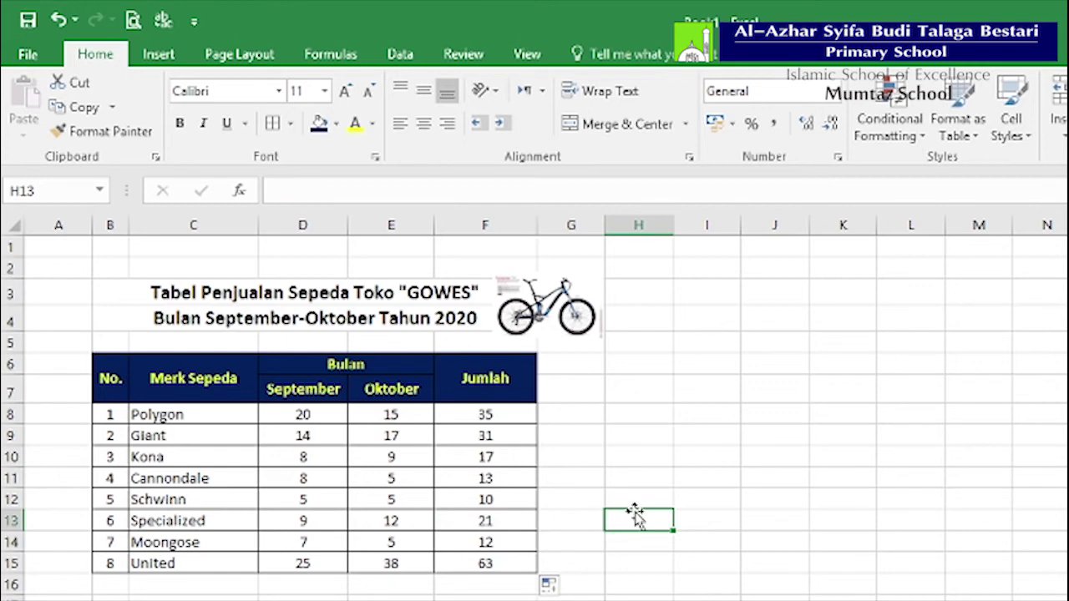
pyautogui.moveTo(109, 377); pyautogui.dragTo(525, 574)
pyautogui.click(264, 482)
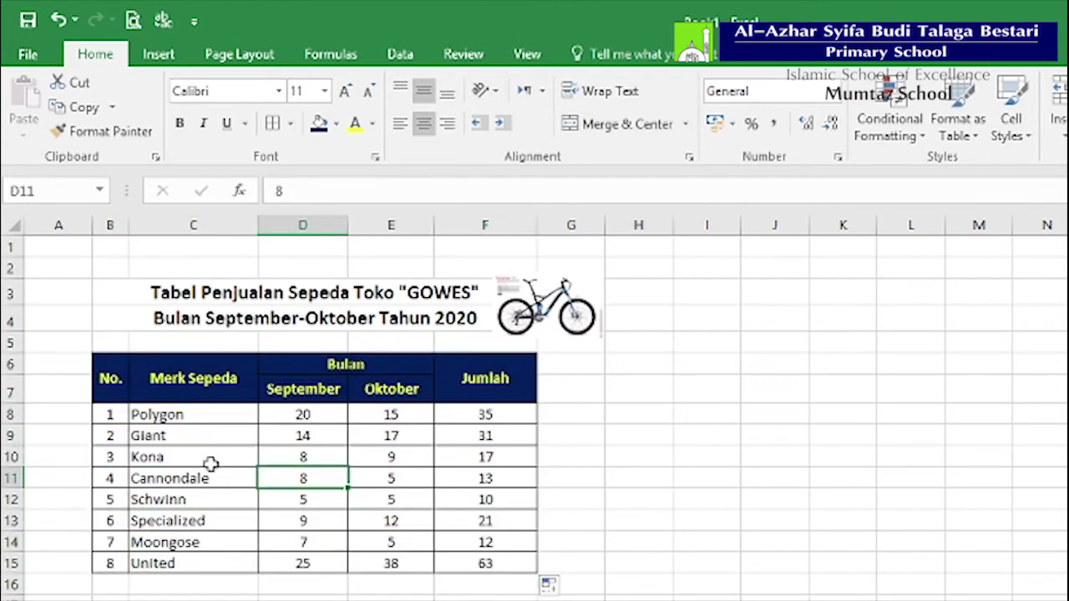
pyautogui.moveTo(107, 378); pyautogui.dragTo(533, 561)
pyautogui.doubleClick(699, 457)
pyautogui.click(107, 374)
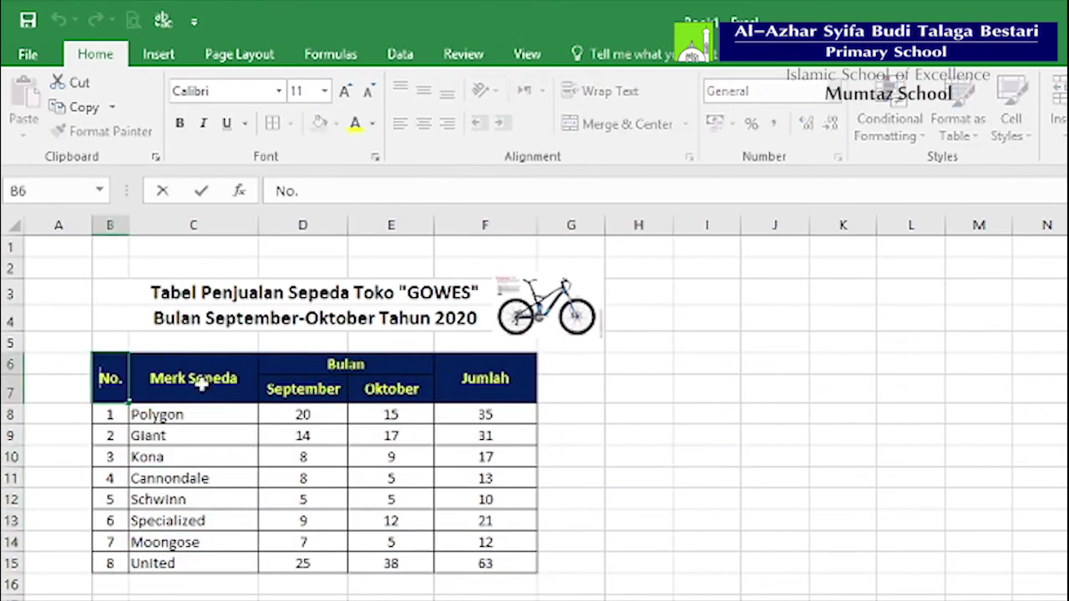
pyautogui.click(221, 440)
pyautogui.click(872, 384)
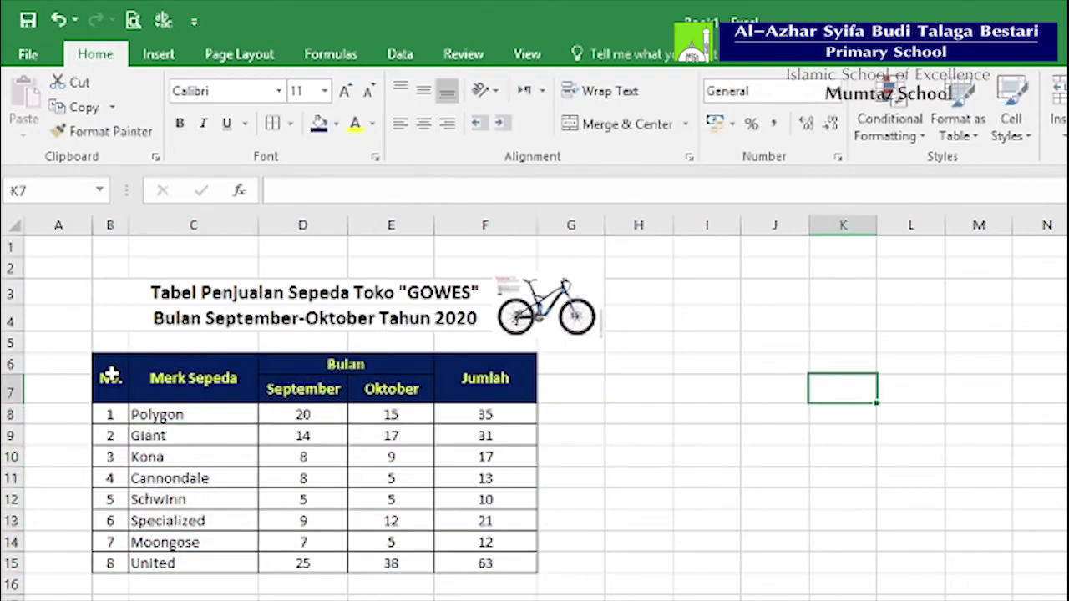
# Step: Set both title lines in rows 3 and 4 to Bauhaus 93, size 12, and position the bicycle picture beside the title
pyautogui.click(190, 291)
pyautogui.moveTo(190, 291); pyautogui.dragTo(186, 306)
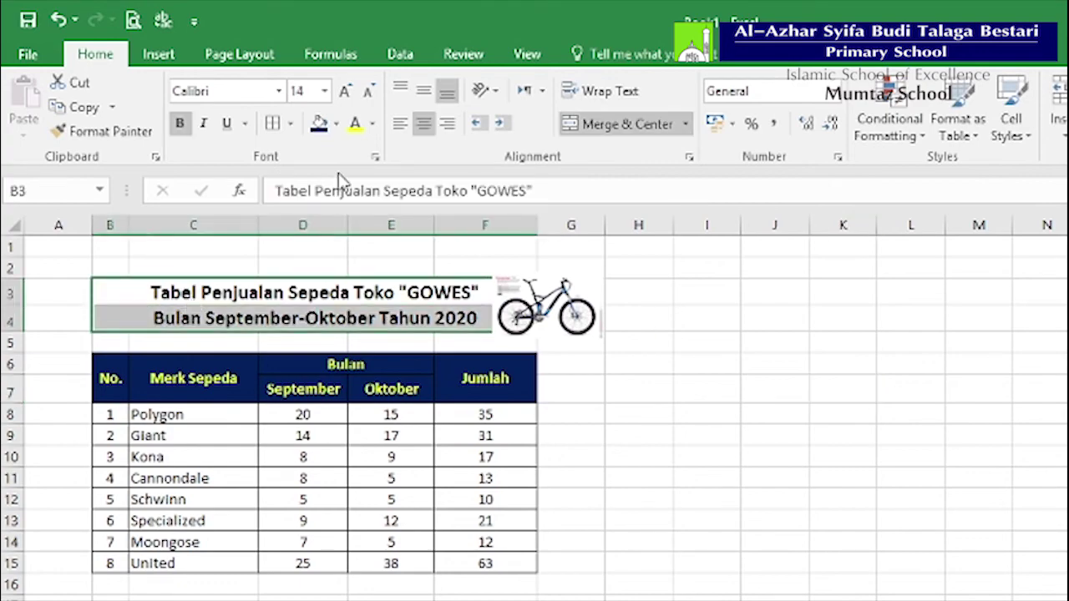
pyautogui.click(280, 91)
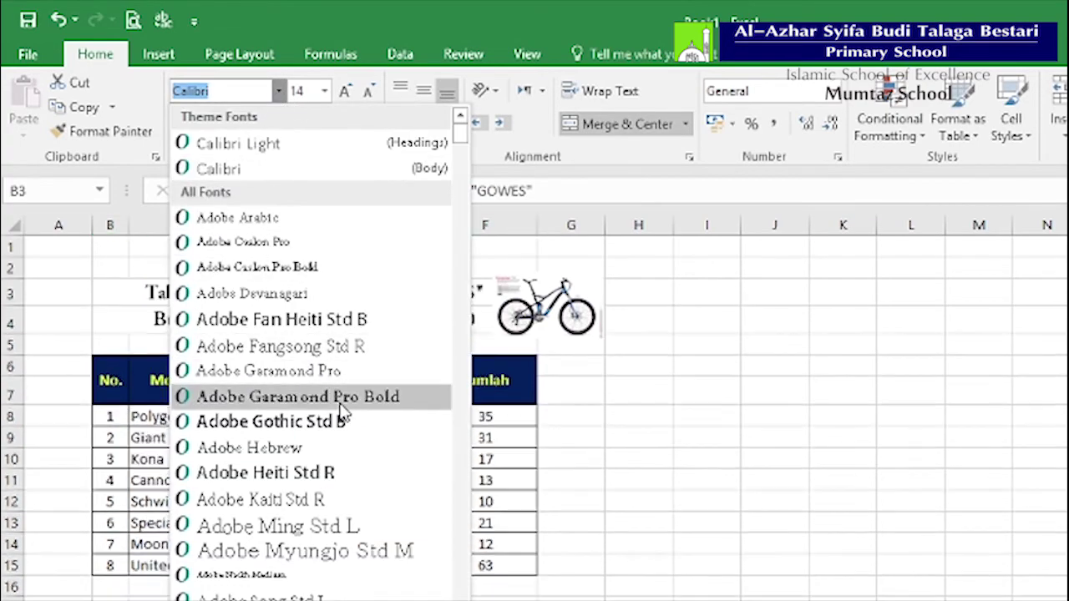
pyautogui.scroll(-8, 342, 409)
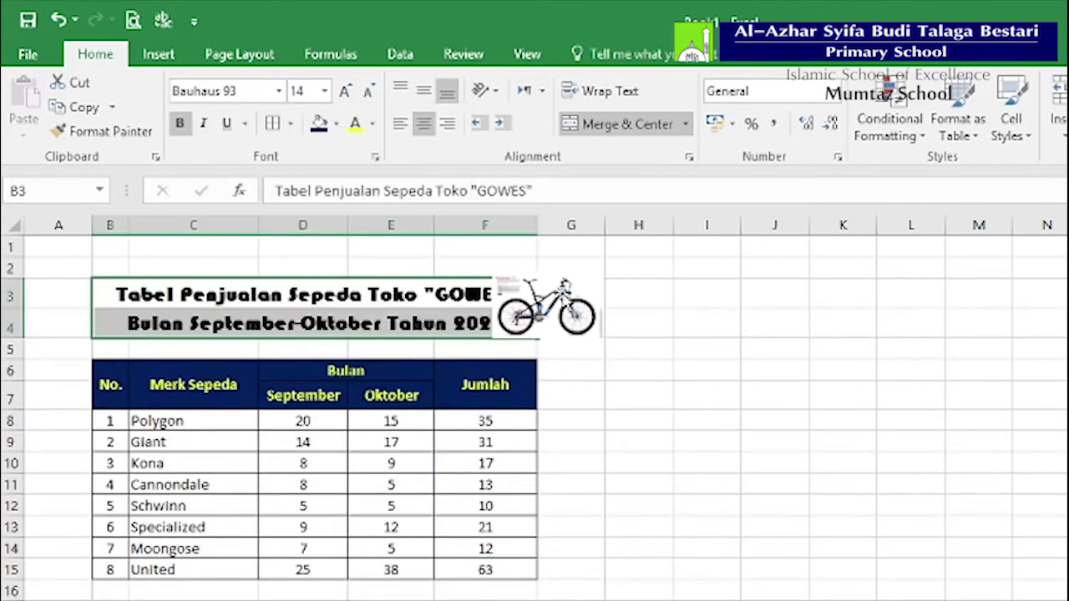
pyautogui.click(512, 317)
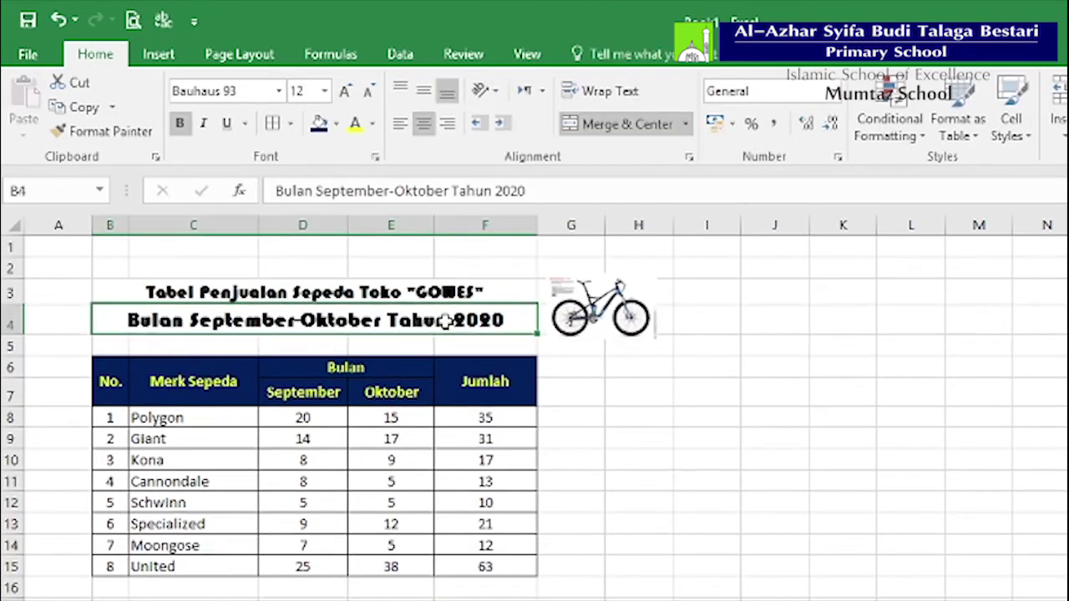
pyautogui.scroll(3, 513, 317)
pyautogui.moveTo(785, 334); pyautogui.dragTo(710, 330)
pyautogui.moveTo(152, 430); pyautogui.dragTo(639, 437)
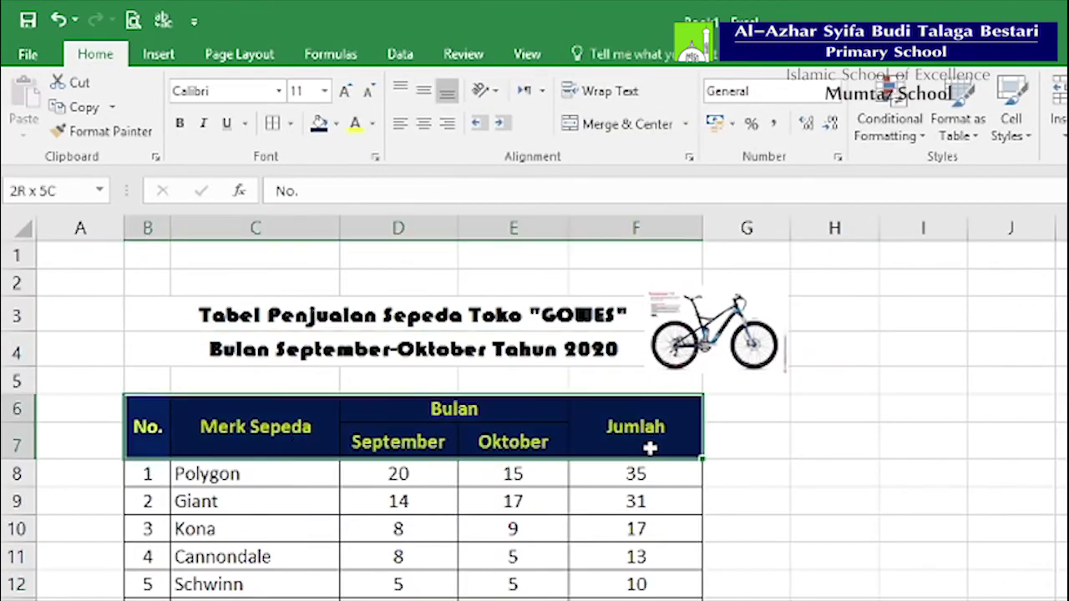
pyautogui.click(639, 447)
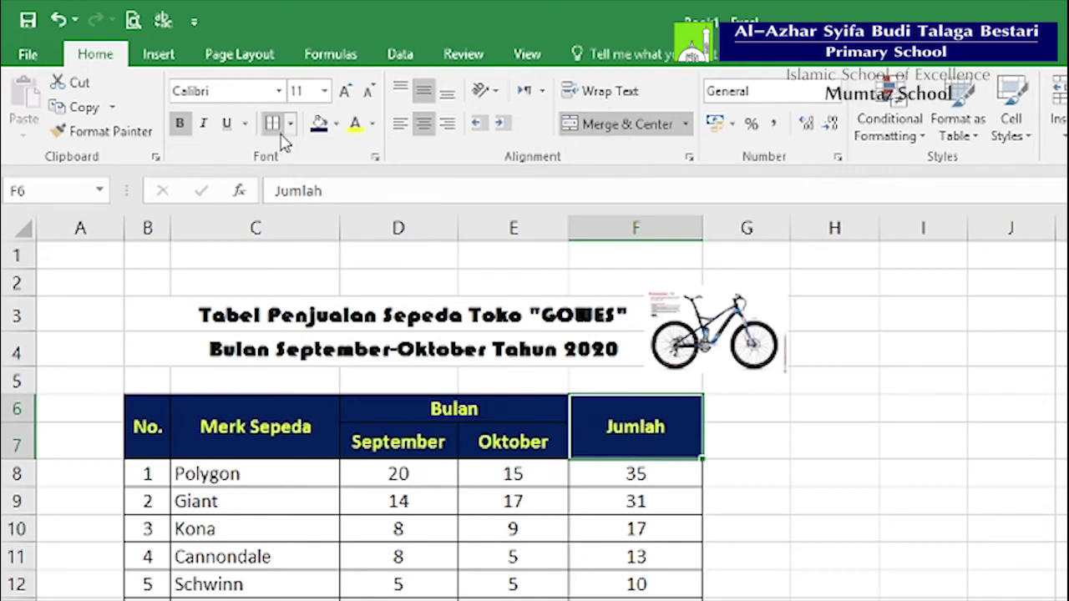
pyautogui.click(337, 126)
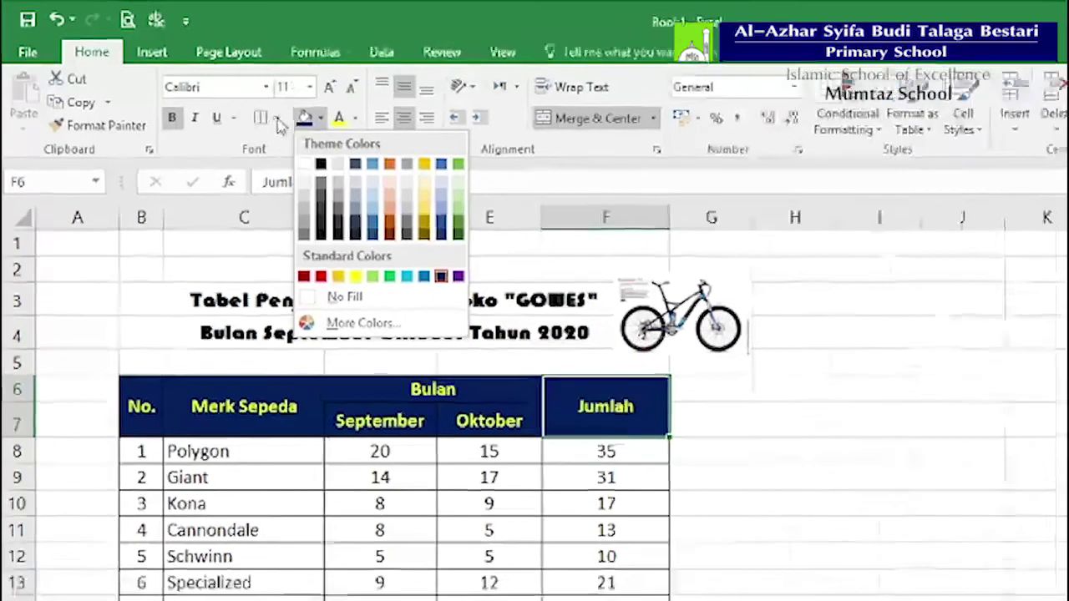
pyautogui.click(292, 125)
pyautogui.click(291, 126)
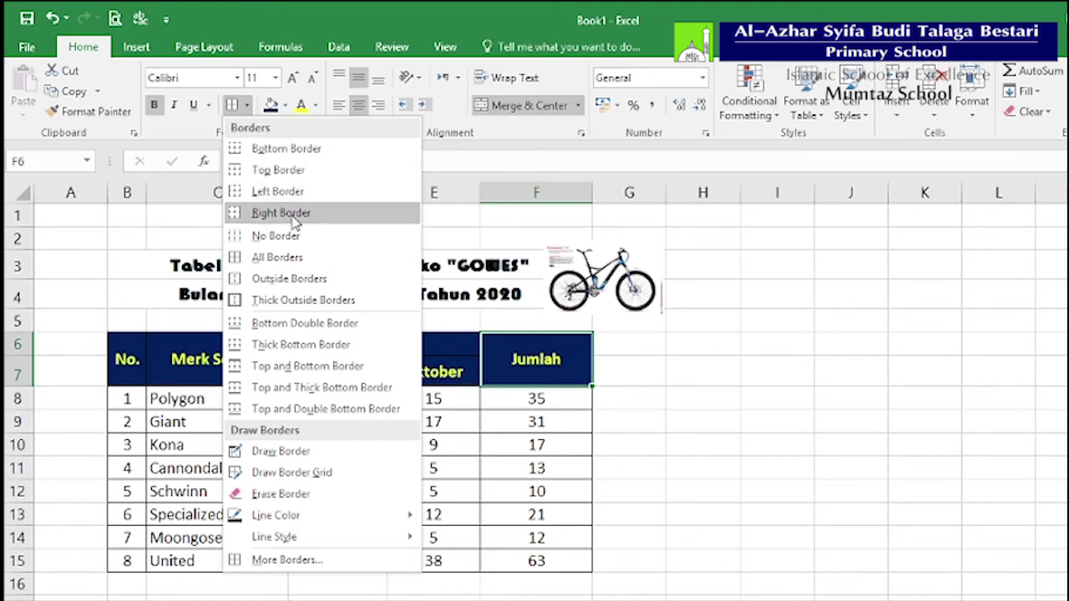
pyautogui.click(802, 451)
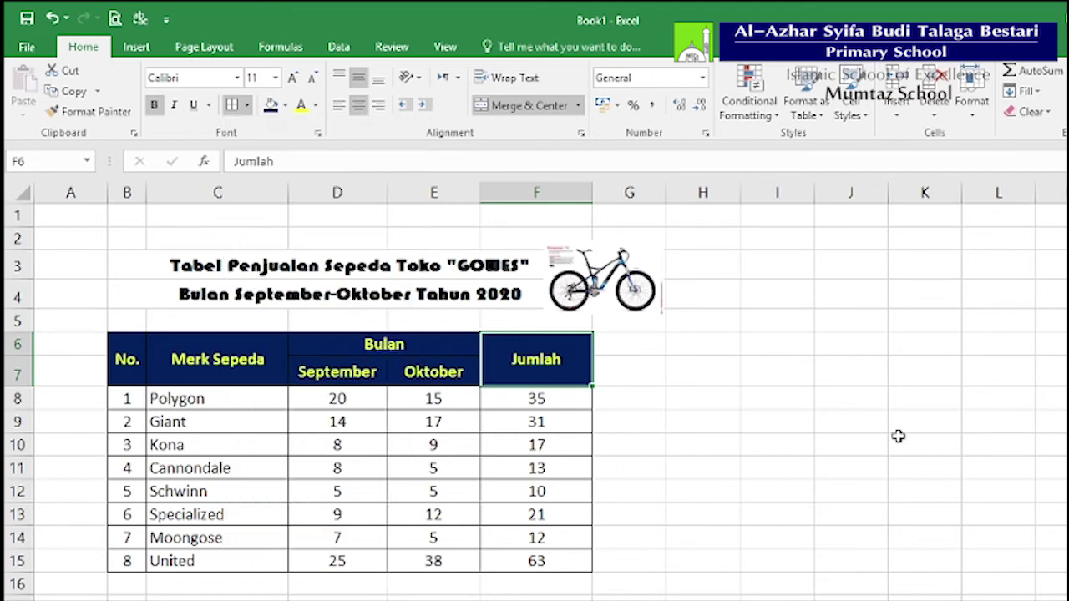
# Step: Apply a thick solid border to all four outer edges of the table header B6:F7
pyautogui.moveTo(133, 371); pyautogui.dragTo(553, 375)
pyautogui.click(248, 110)
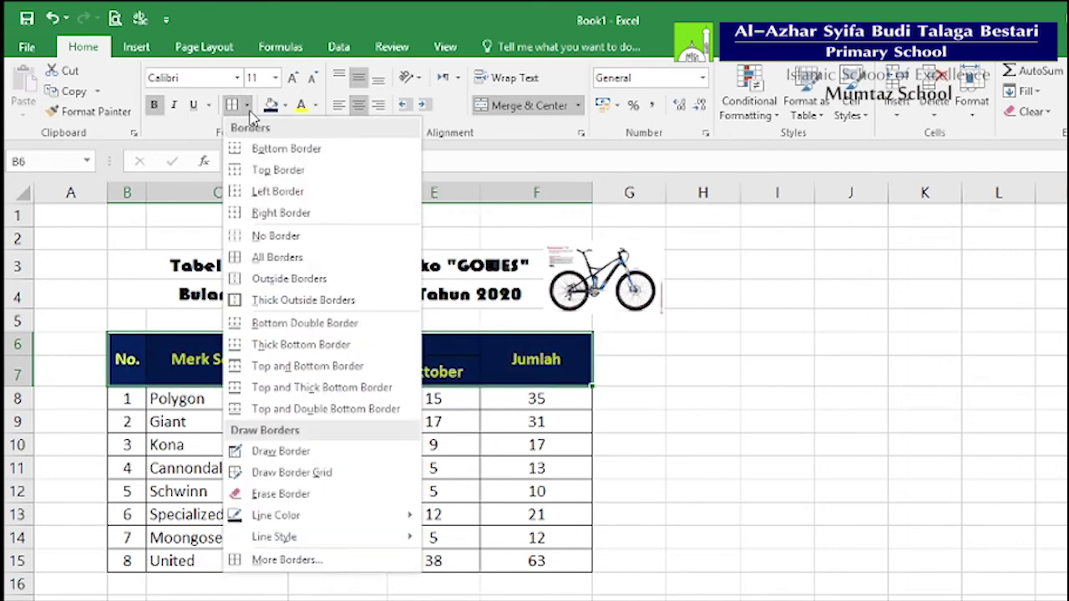
pyautogui.click(316, 561)
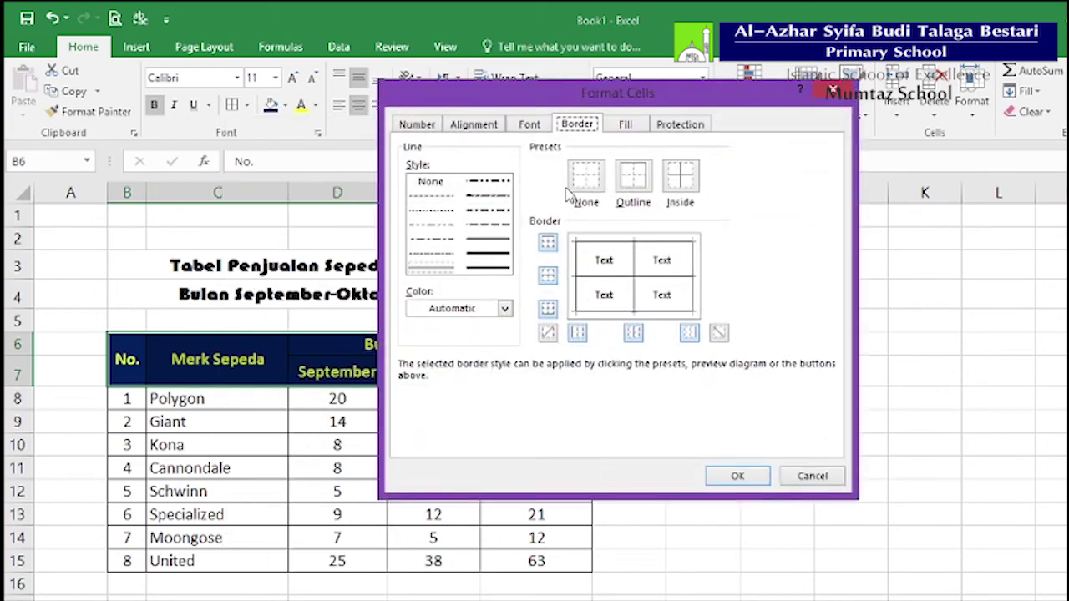
pyautogui.moveTo(563, 100); pyautogui.dragTo(829, 224)
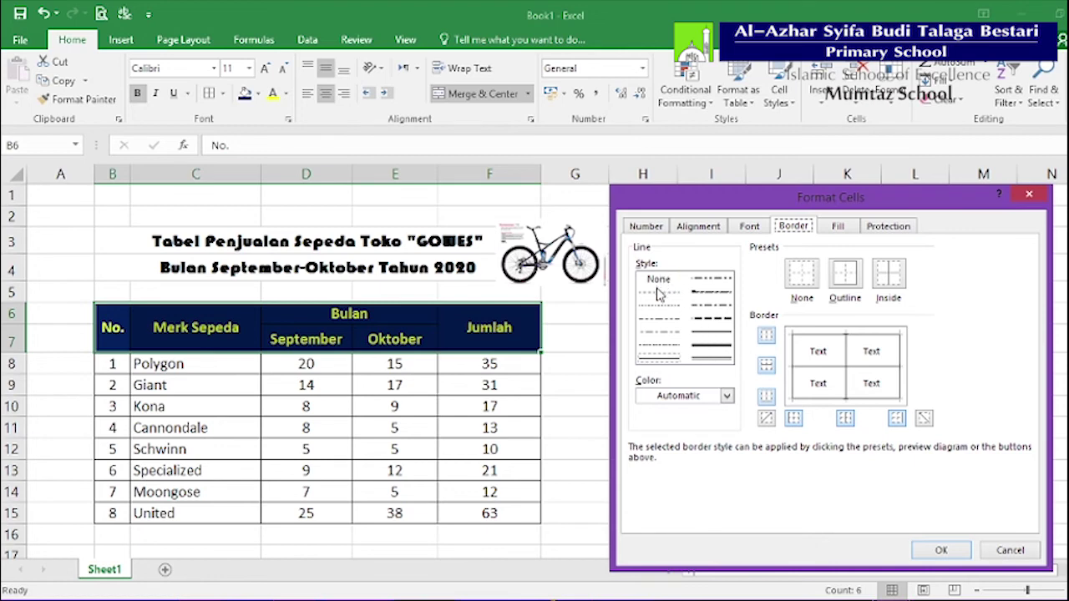
pyautogui.click(712, 349)
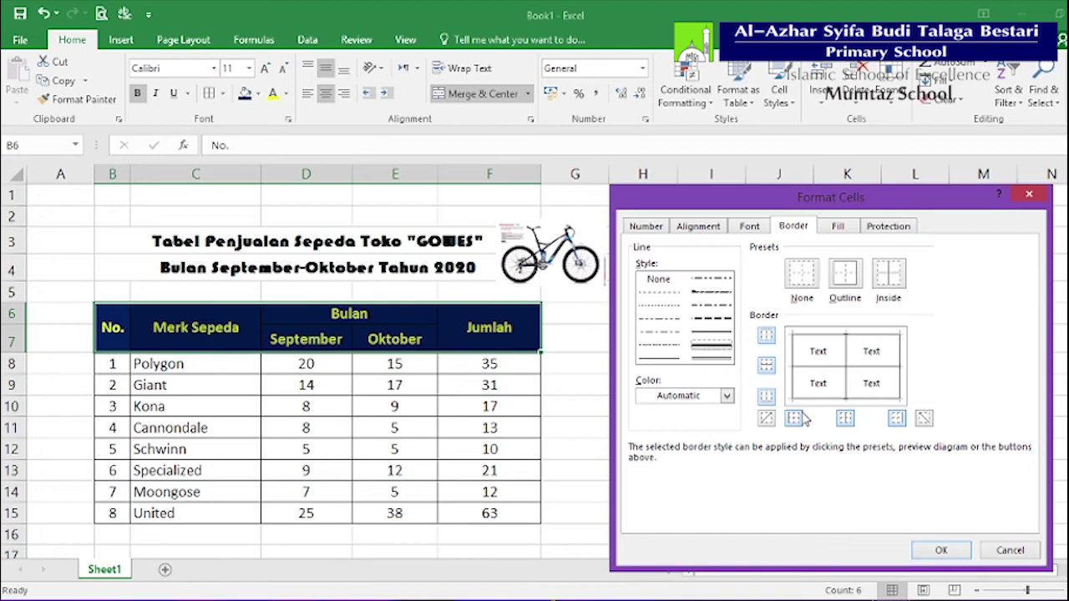
pyautogui.click(798, 351)
pyautogui.click(823, 336)
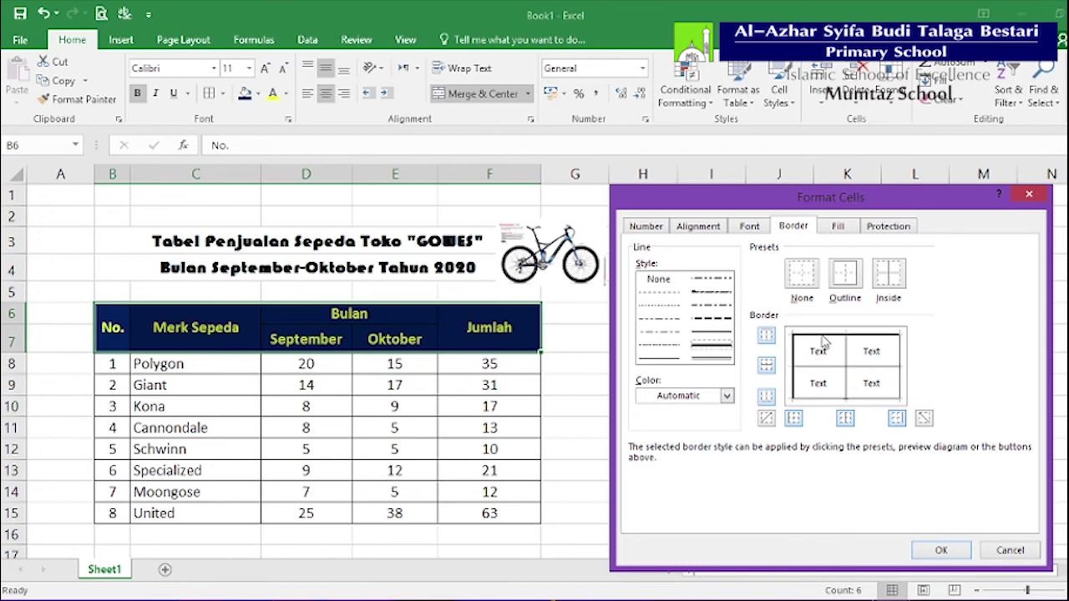
pyautogui.click(900, 360)
pyautogui.click(871, 400)
pyautogui.click(870, 401)
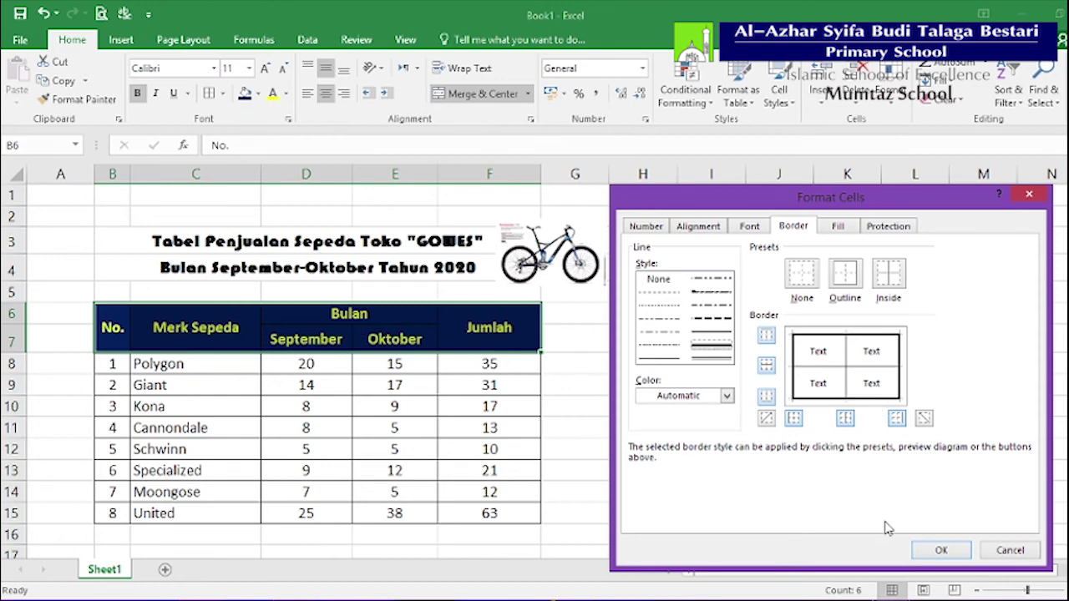
pyautogui.click(941, 553)
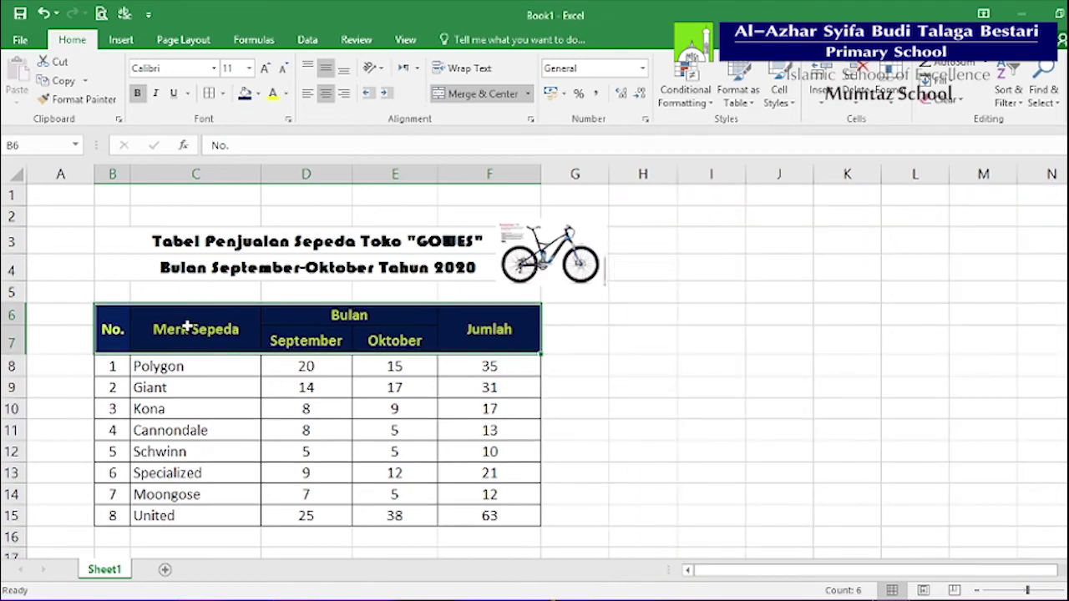
# Step: Apply the thick solid line to the inside horizontal and vertical borders of the header cells B6:F7
pyautogui.click(640, 383)
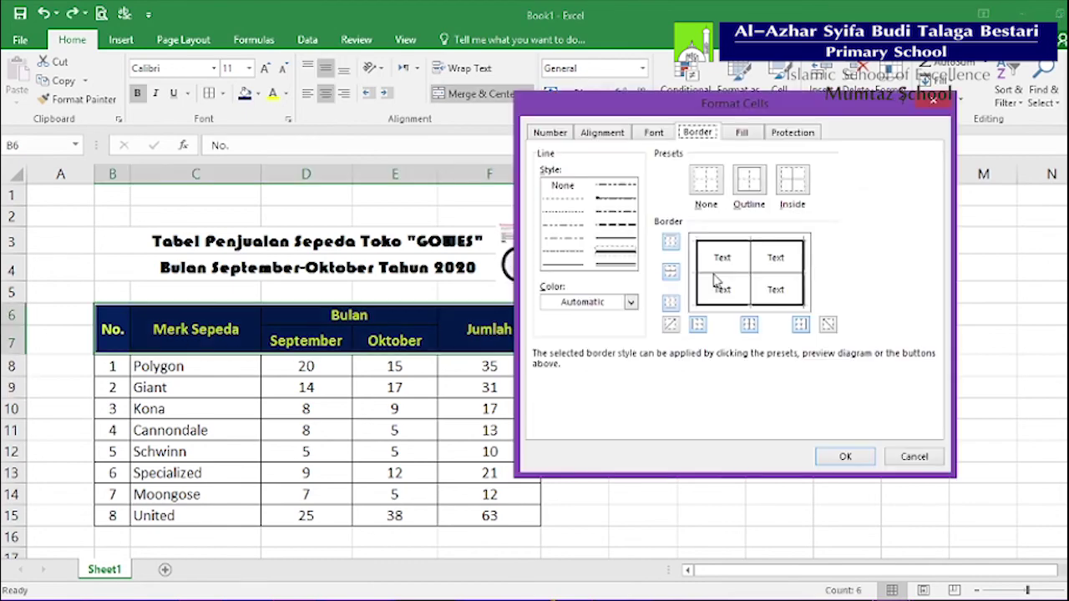
pyautogui.click(614, 257)
pyautogui.click(729, 274)
pyautogui.click(751, 259)
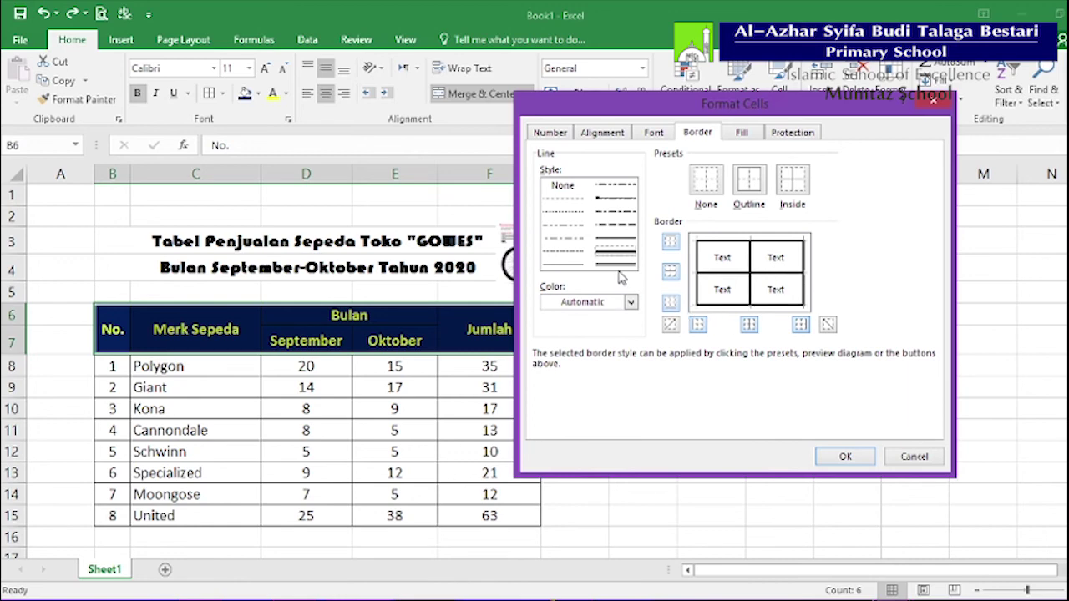
pyautogui.click(849, 458)
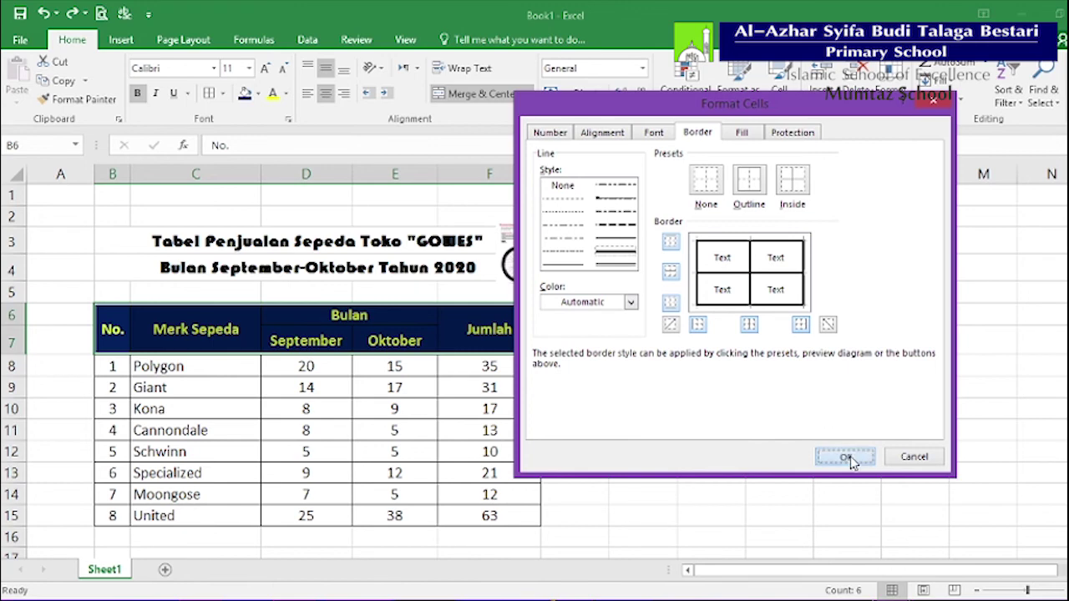
pyautogui.click(742, 354)
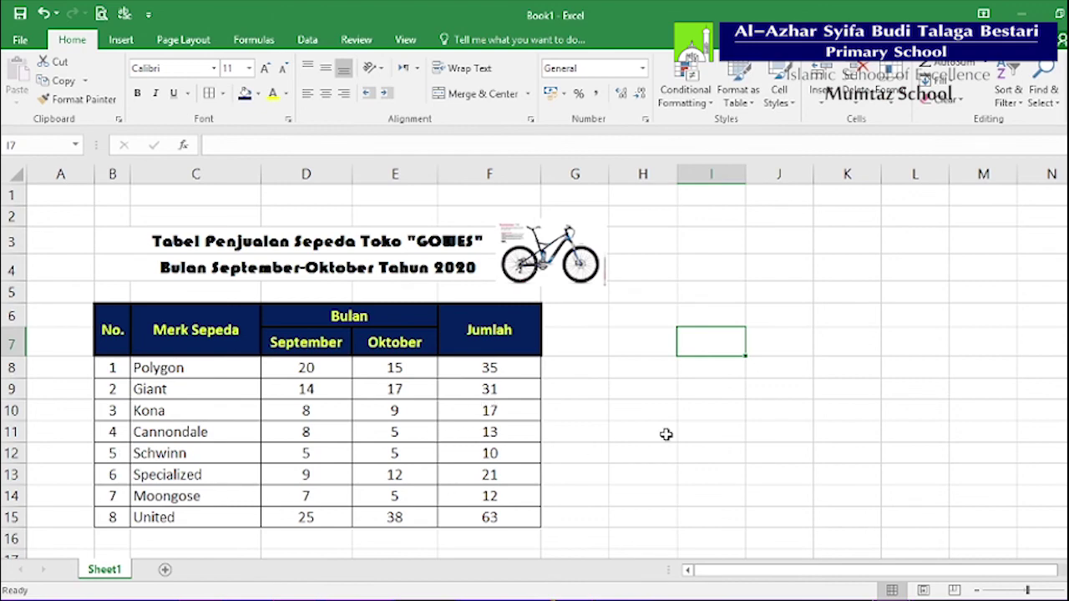
pyautogui.click(795, 338)
pyautogui.click(886, 344)
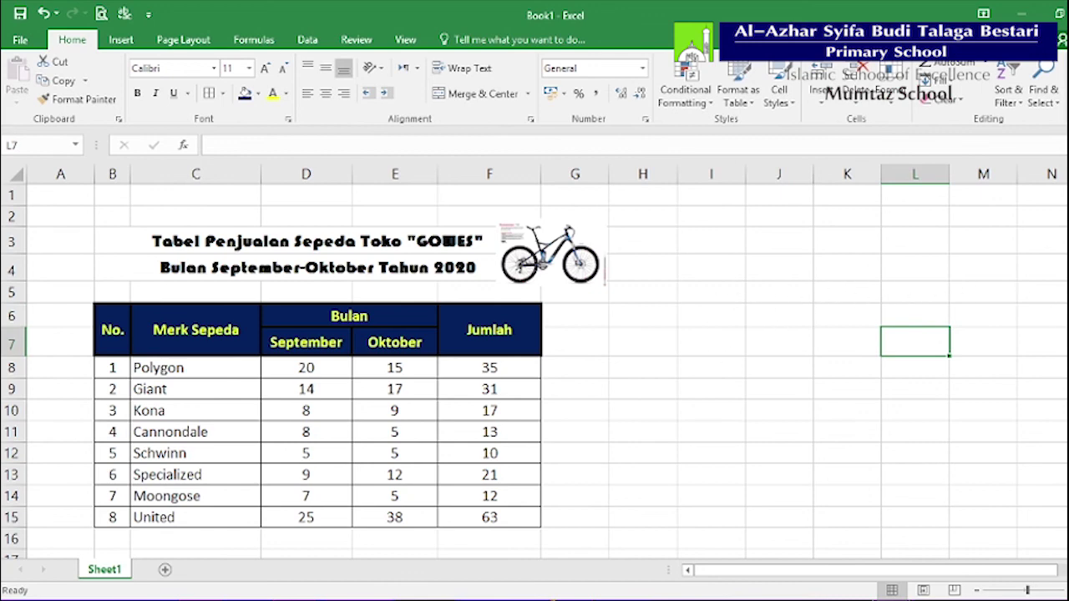
pyautogui.click(725, 344)
pyautogui.click(869, 343)
pyautogui.click(914, 409)
pyautogui.click(781, 455)
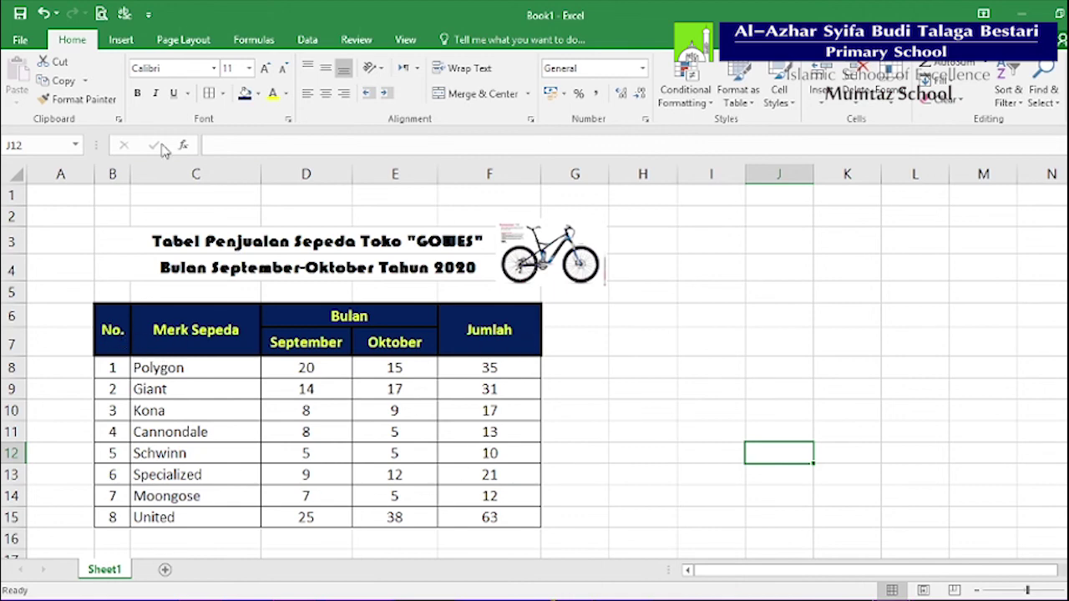
# Step: Preview how the sales table prints on the page and return to the worksheet
pyautogui.click(100, 14)
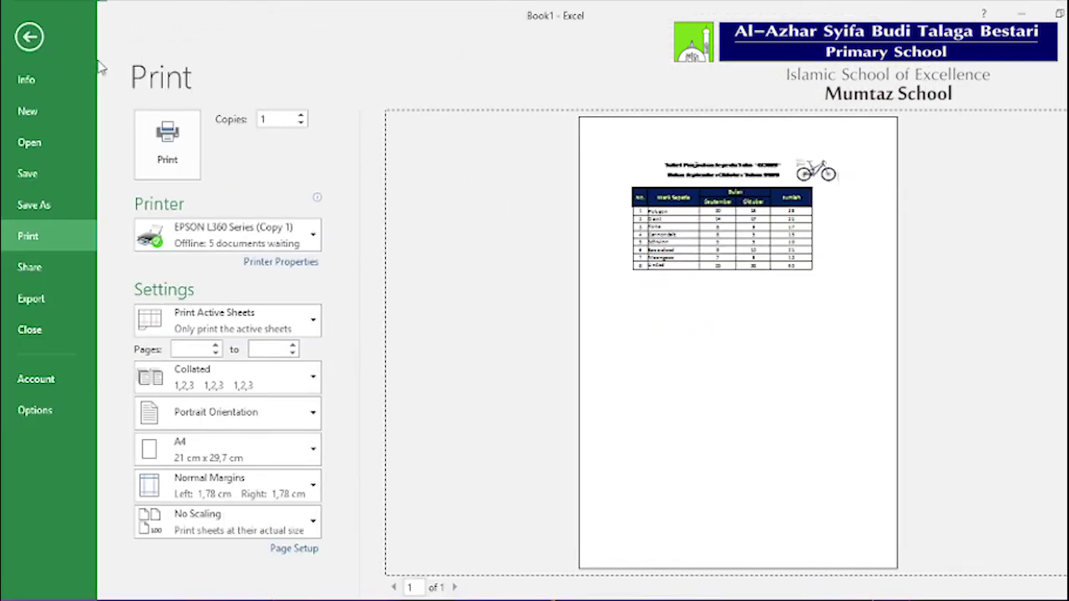
pyautogui.click(38, 33)
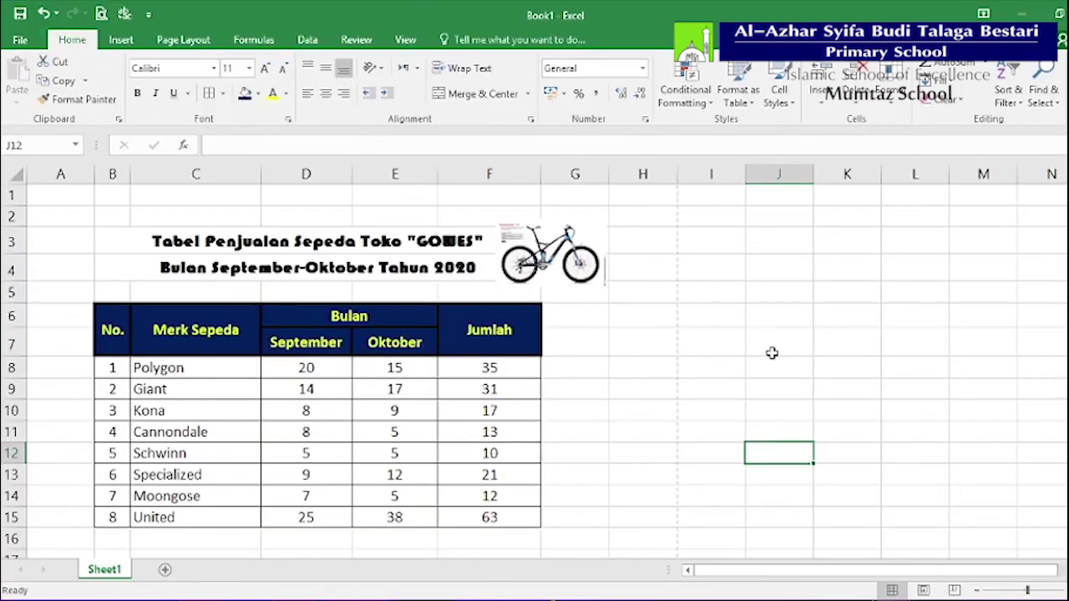
pyautogui.click(695, 264)
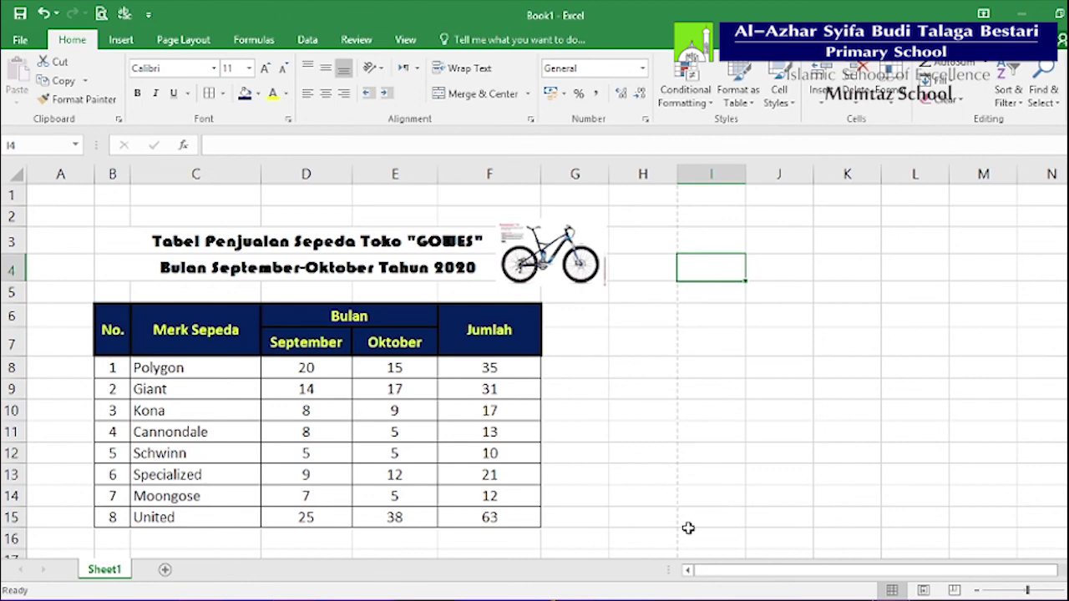
pyautogui.click(584, 431)
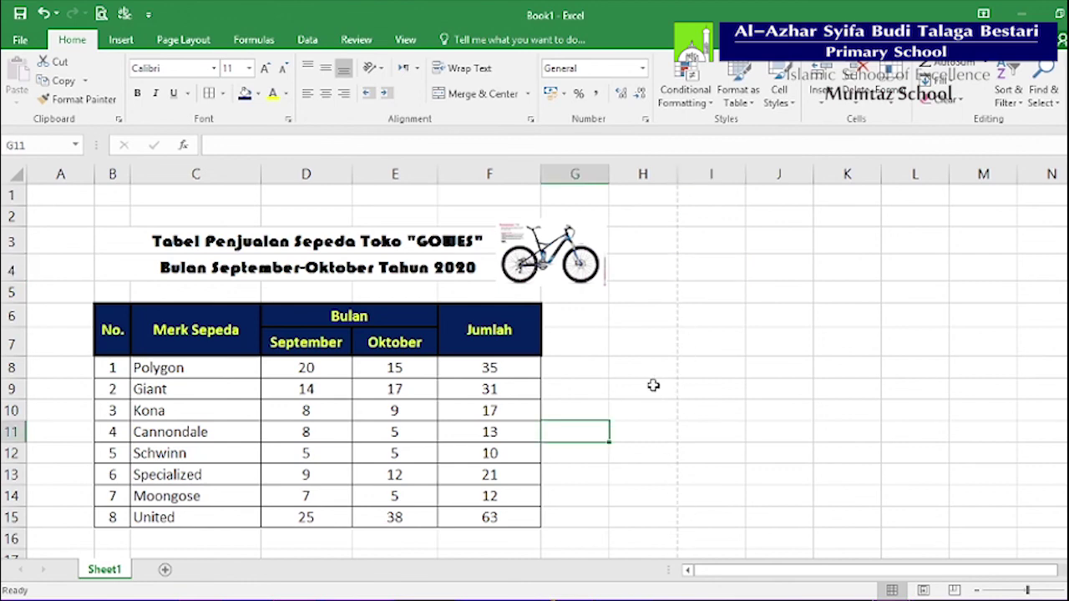